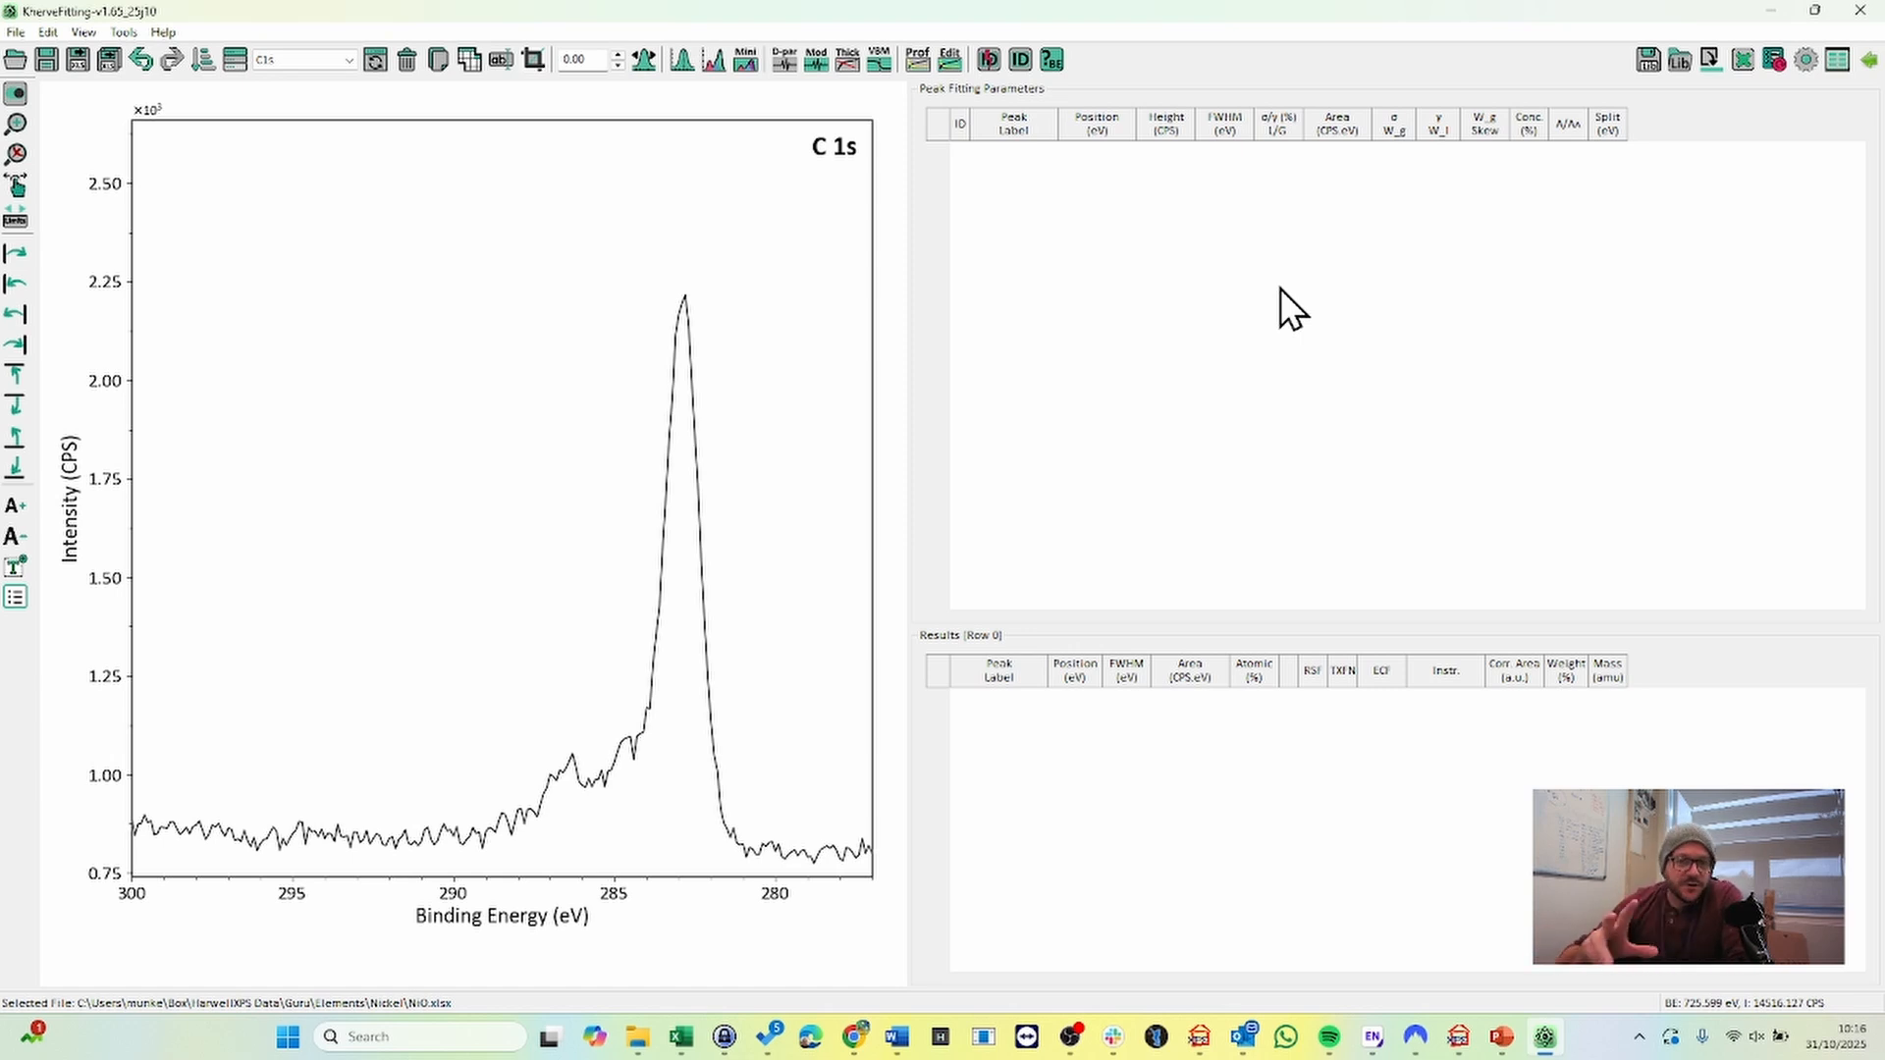
- Select the C1s spectrum and open the simplified peak-fitting window, placing it beside the plot
left_click(304, 63)
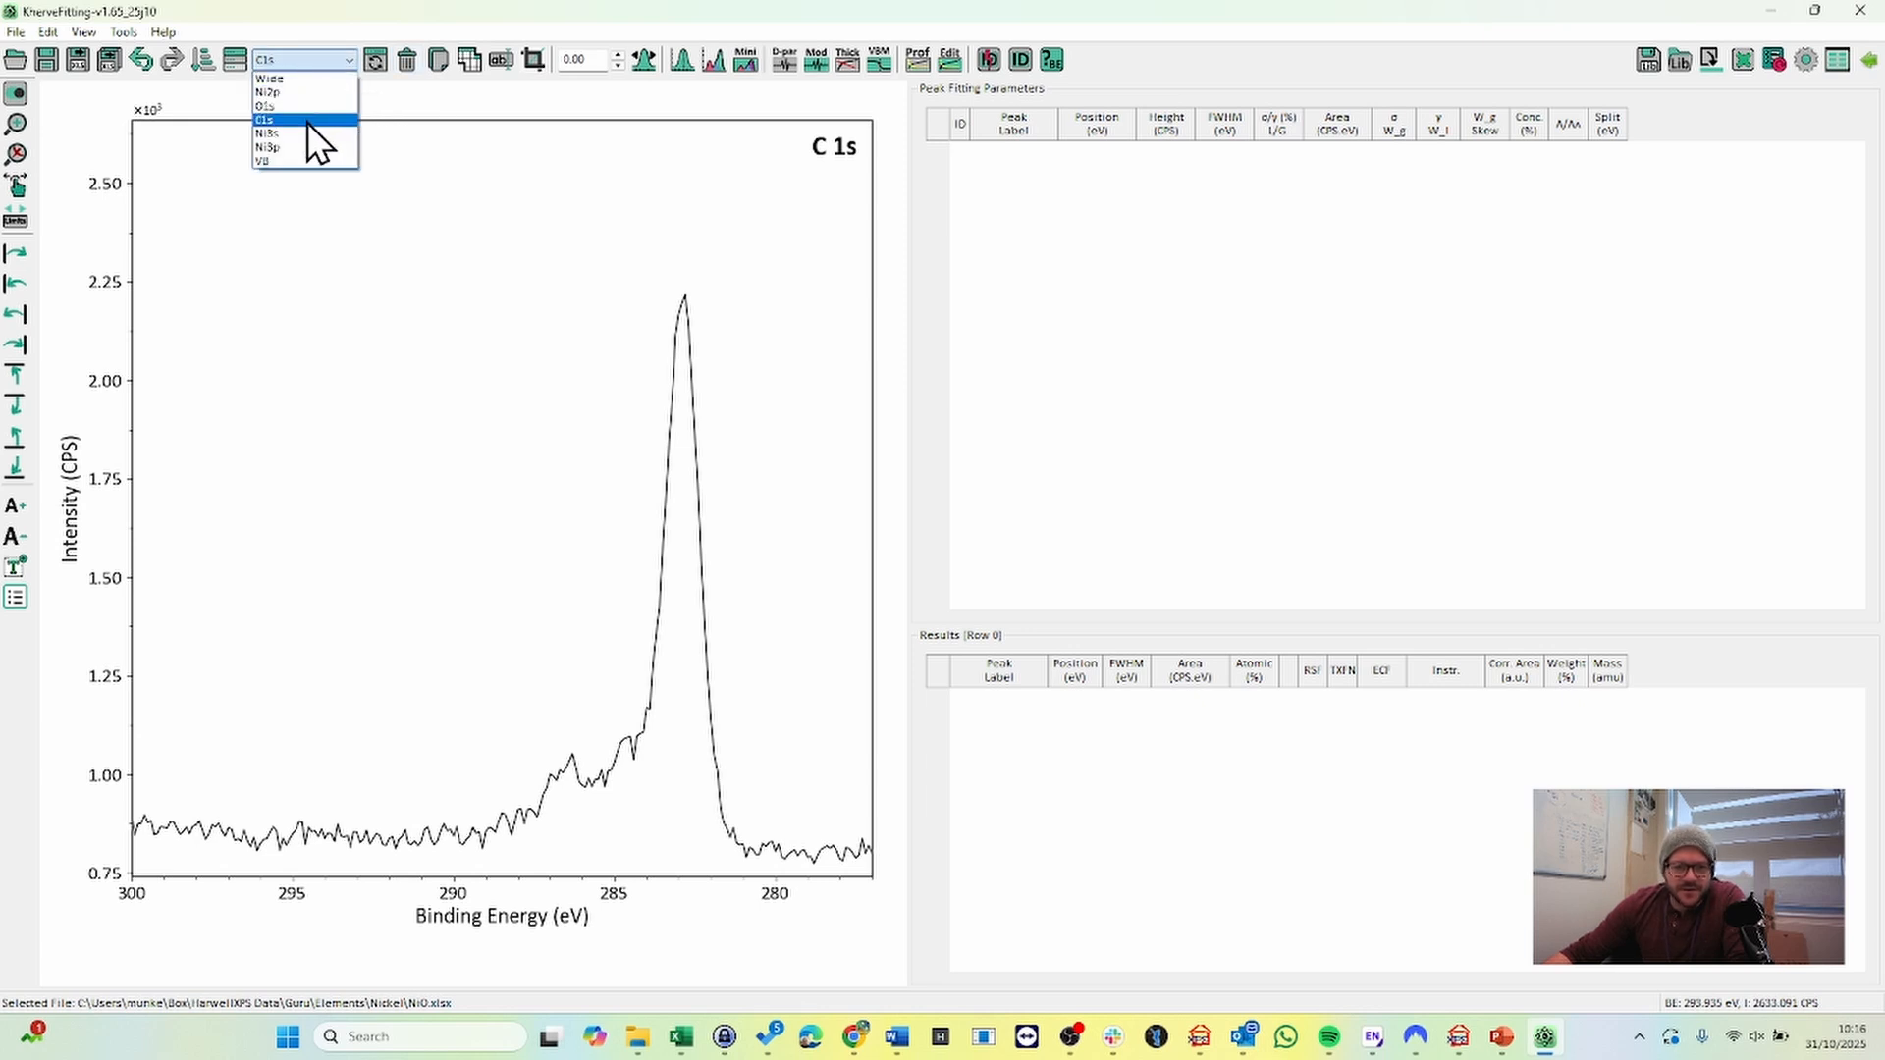
left_click(309, 120)
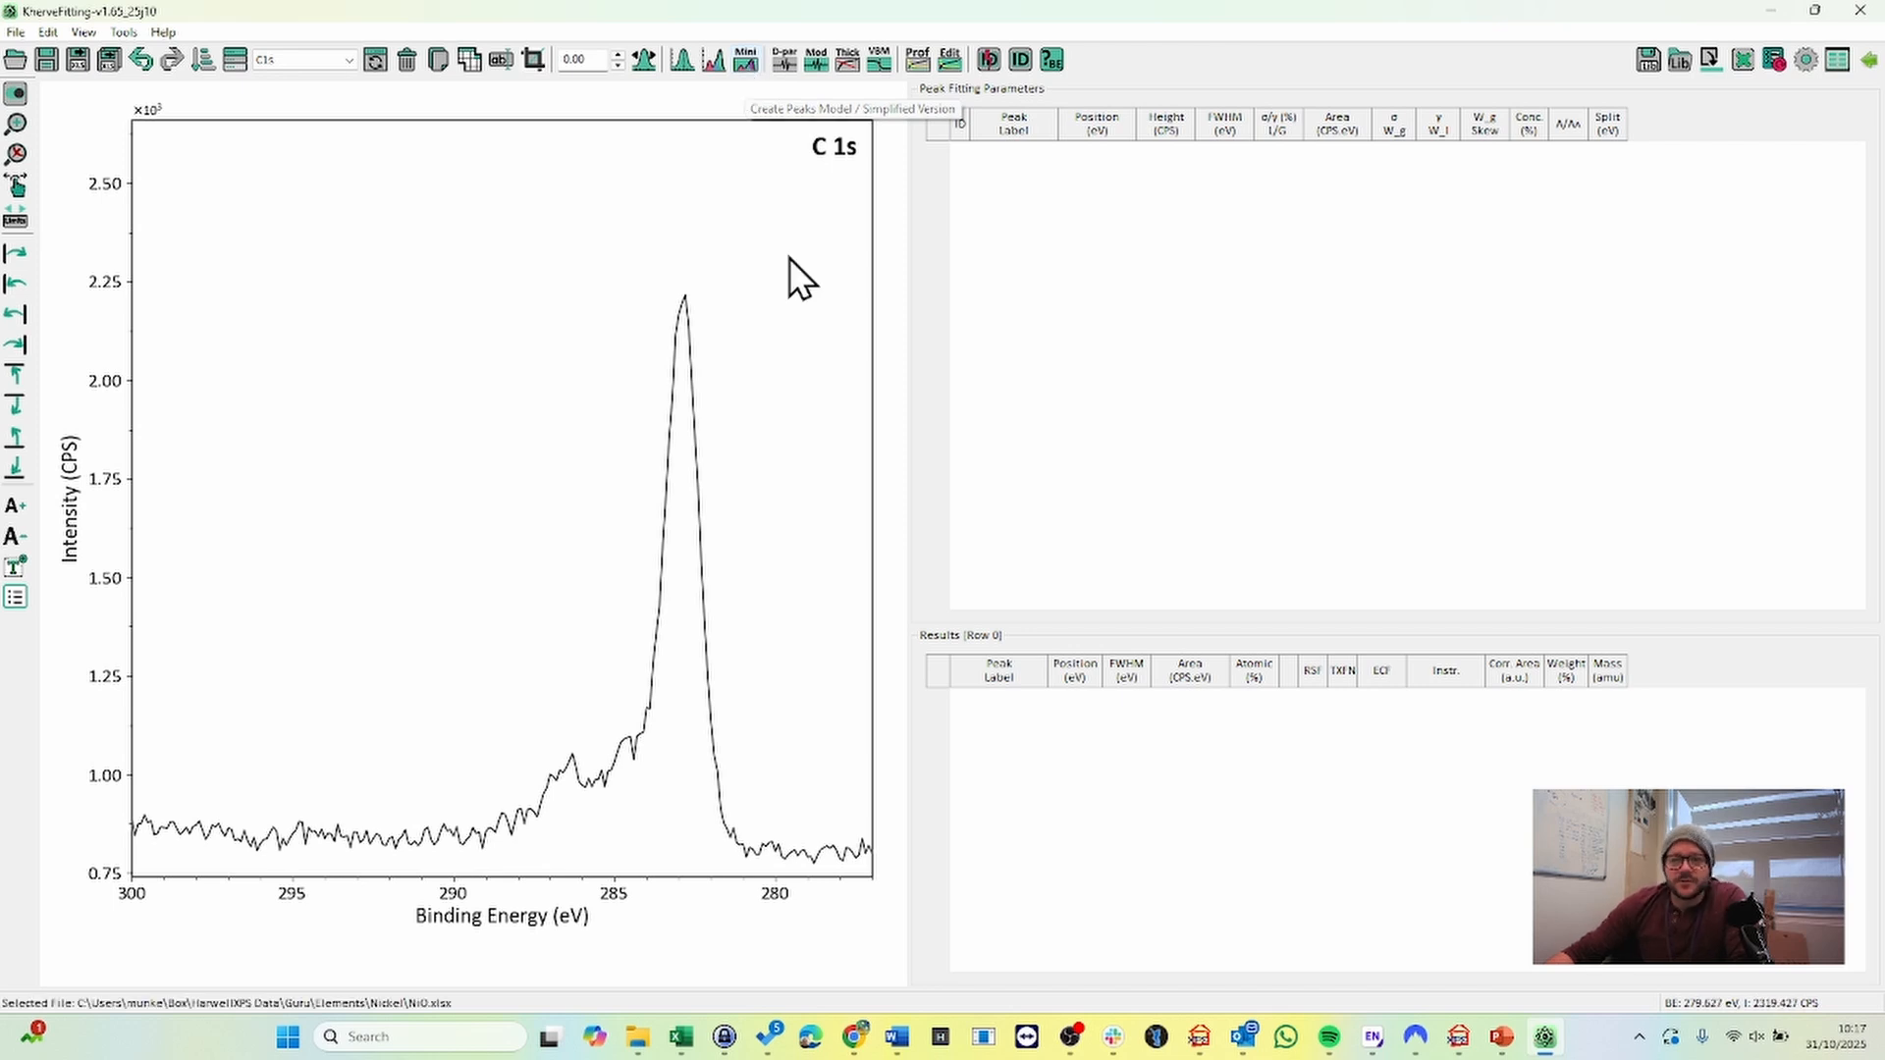
left_click(744, 62)
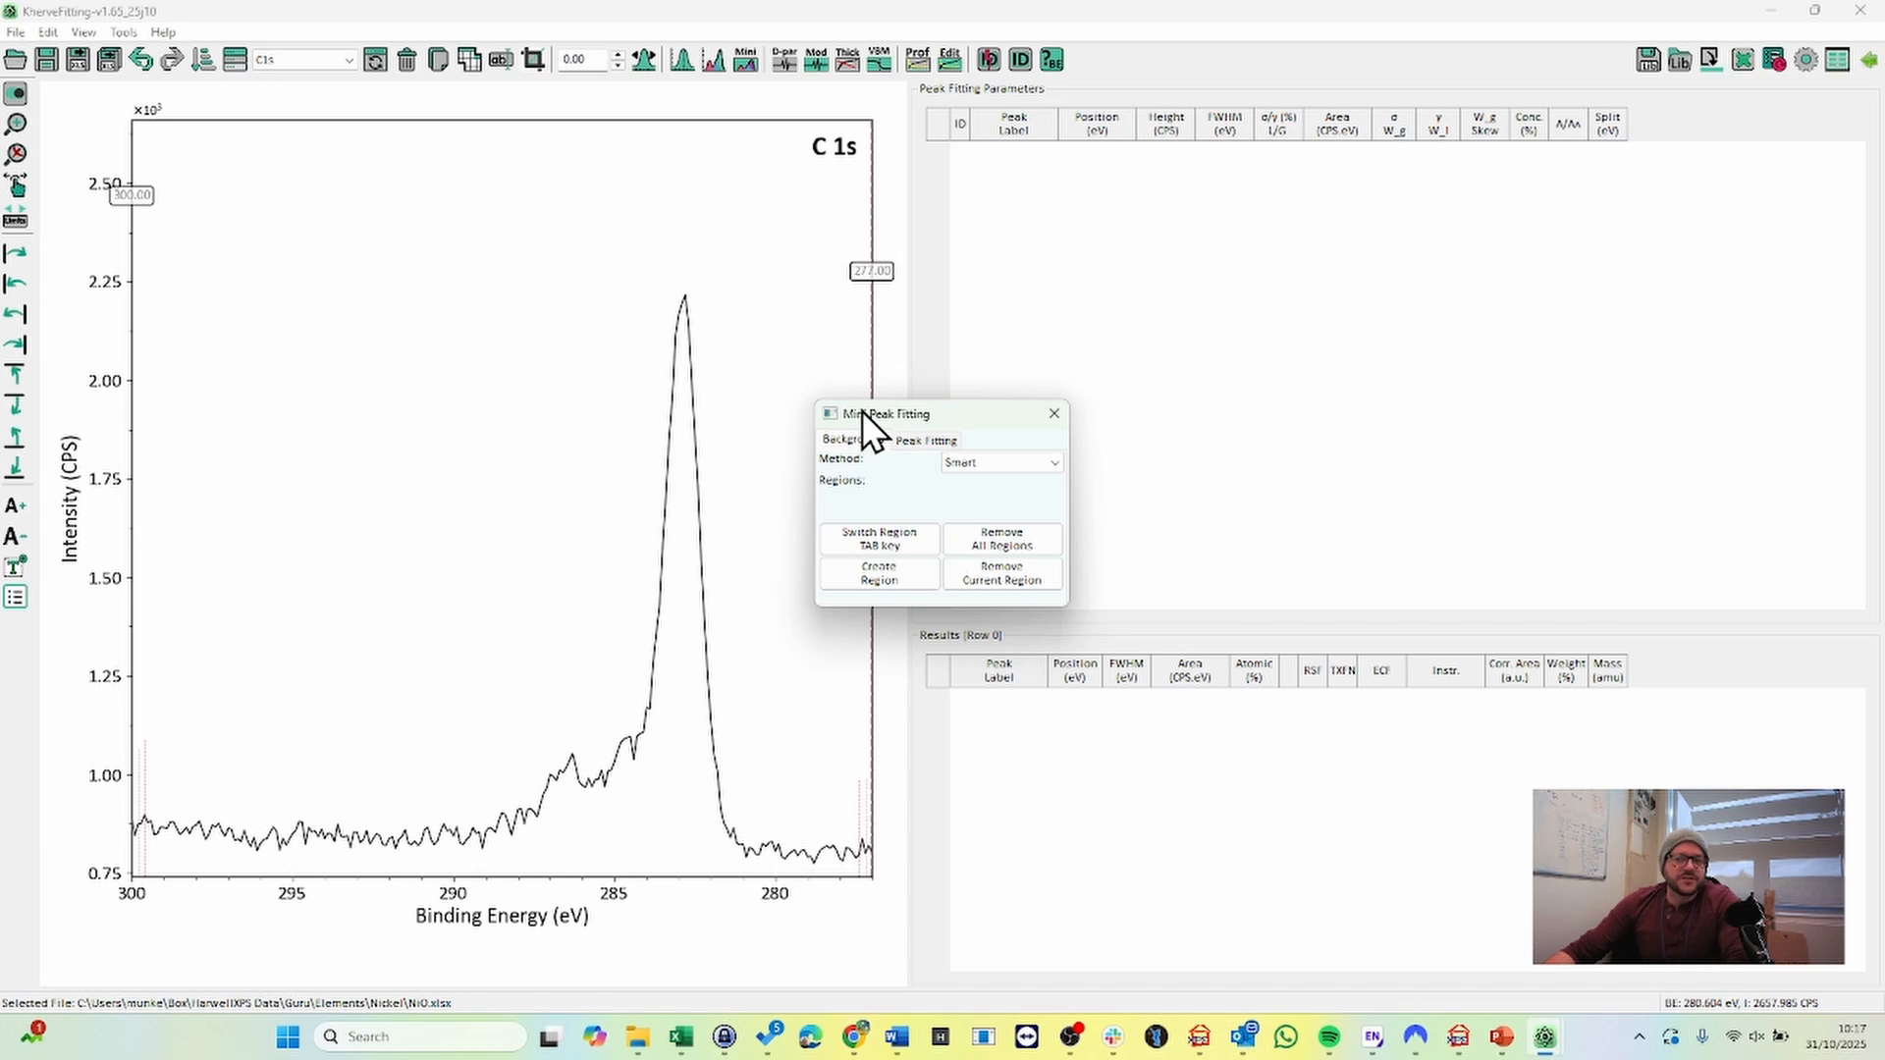
left_click_drag(863, 408, 1057, 331)
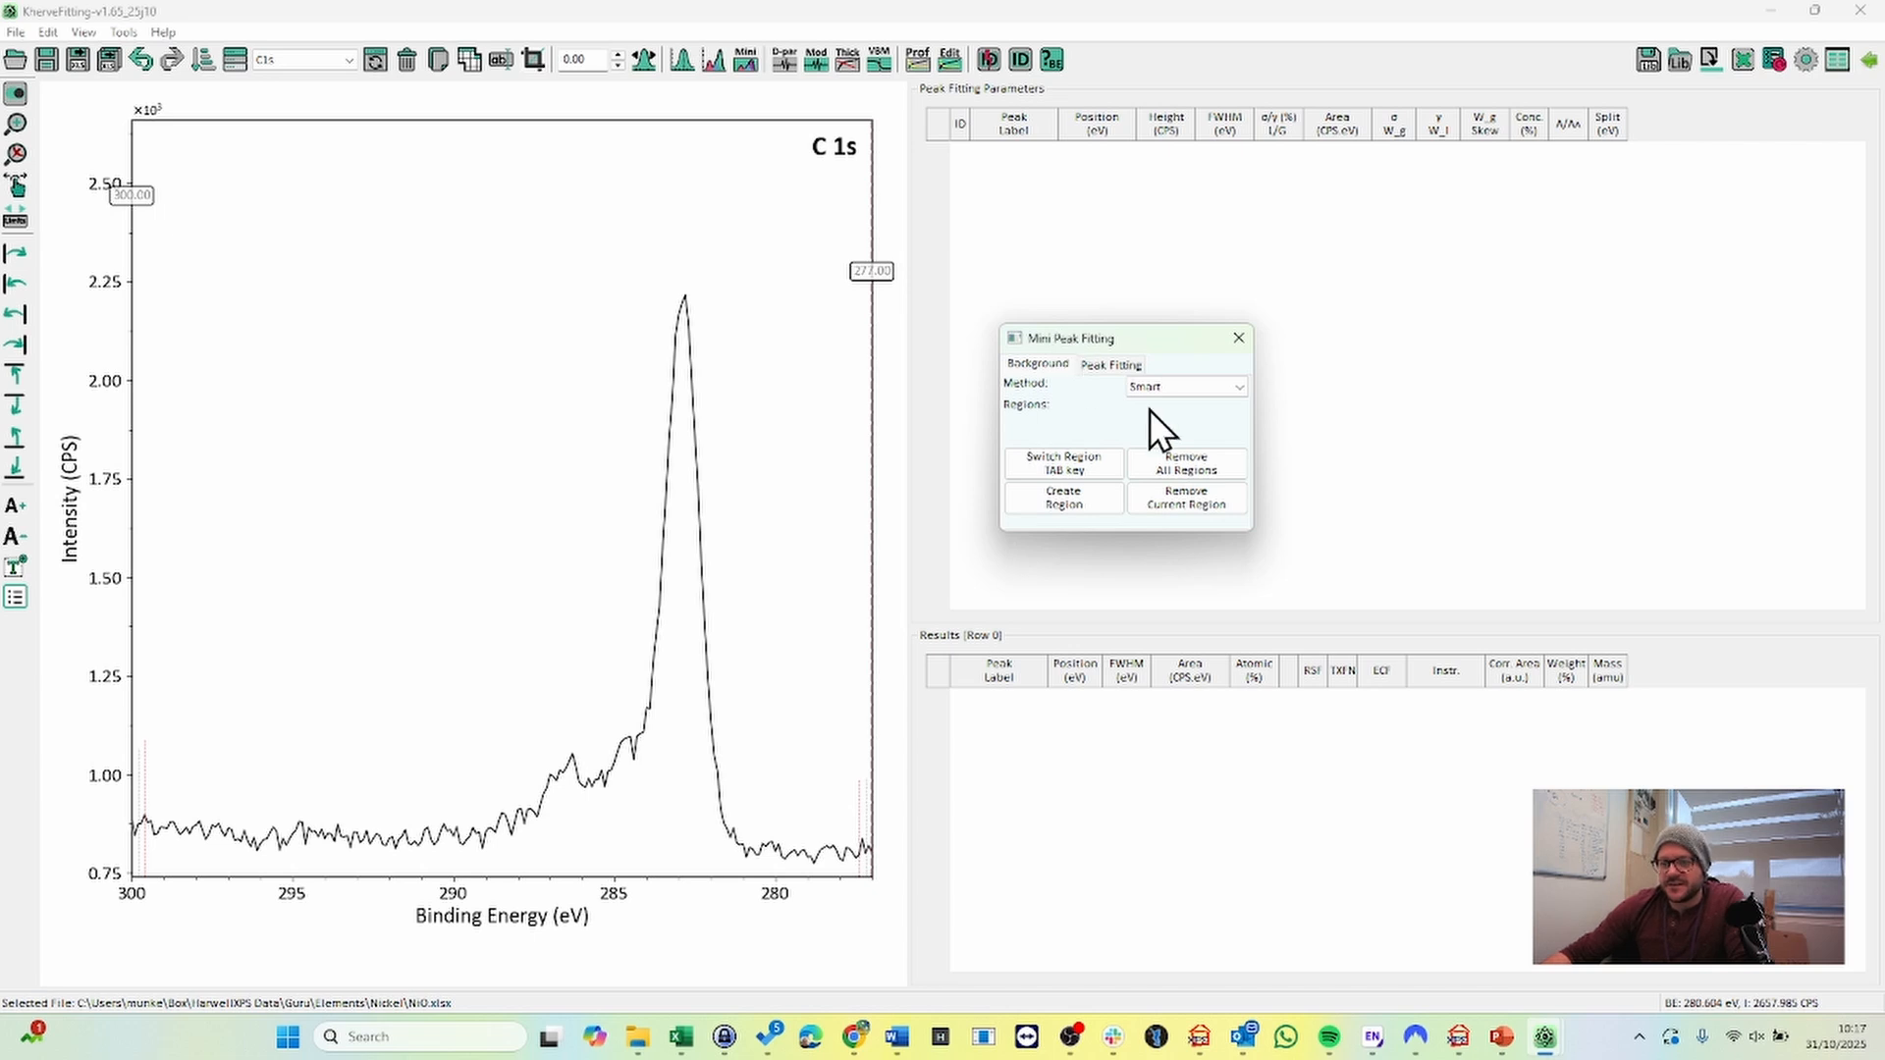
- Review the background methods available for simplified fitting and keep Smart selected
left_click(1239, 387)
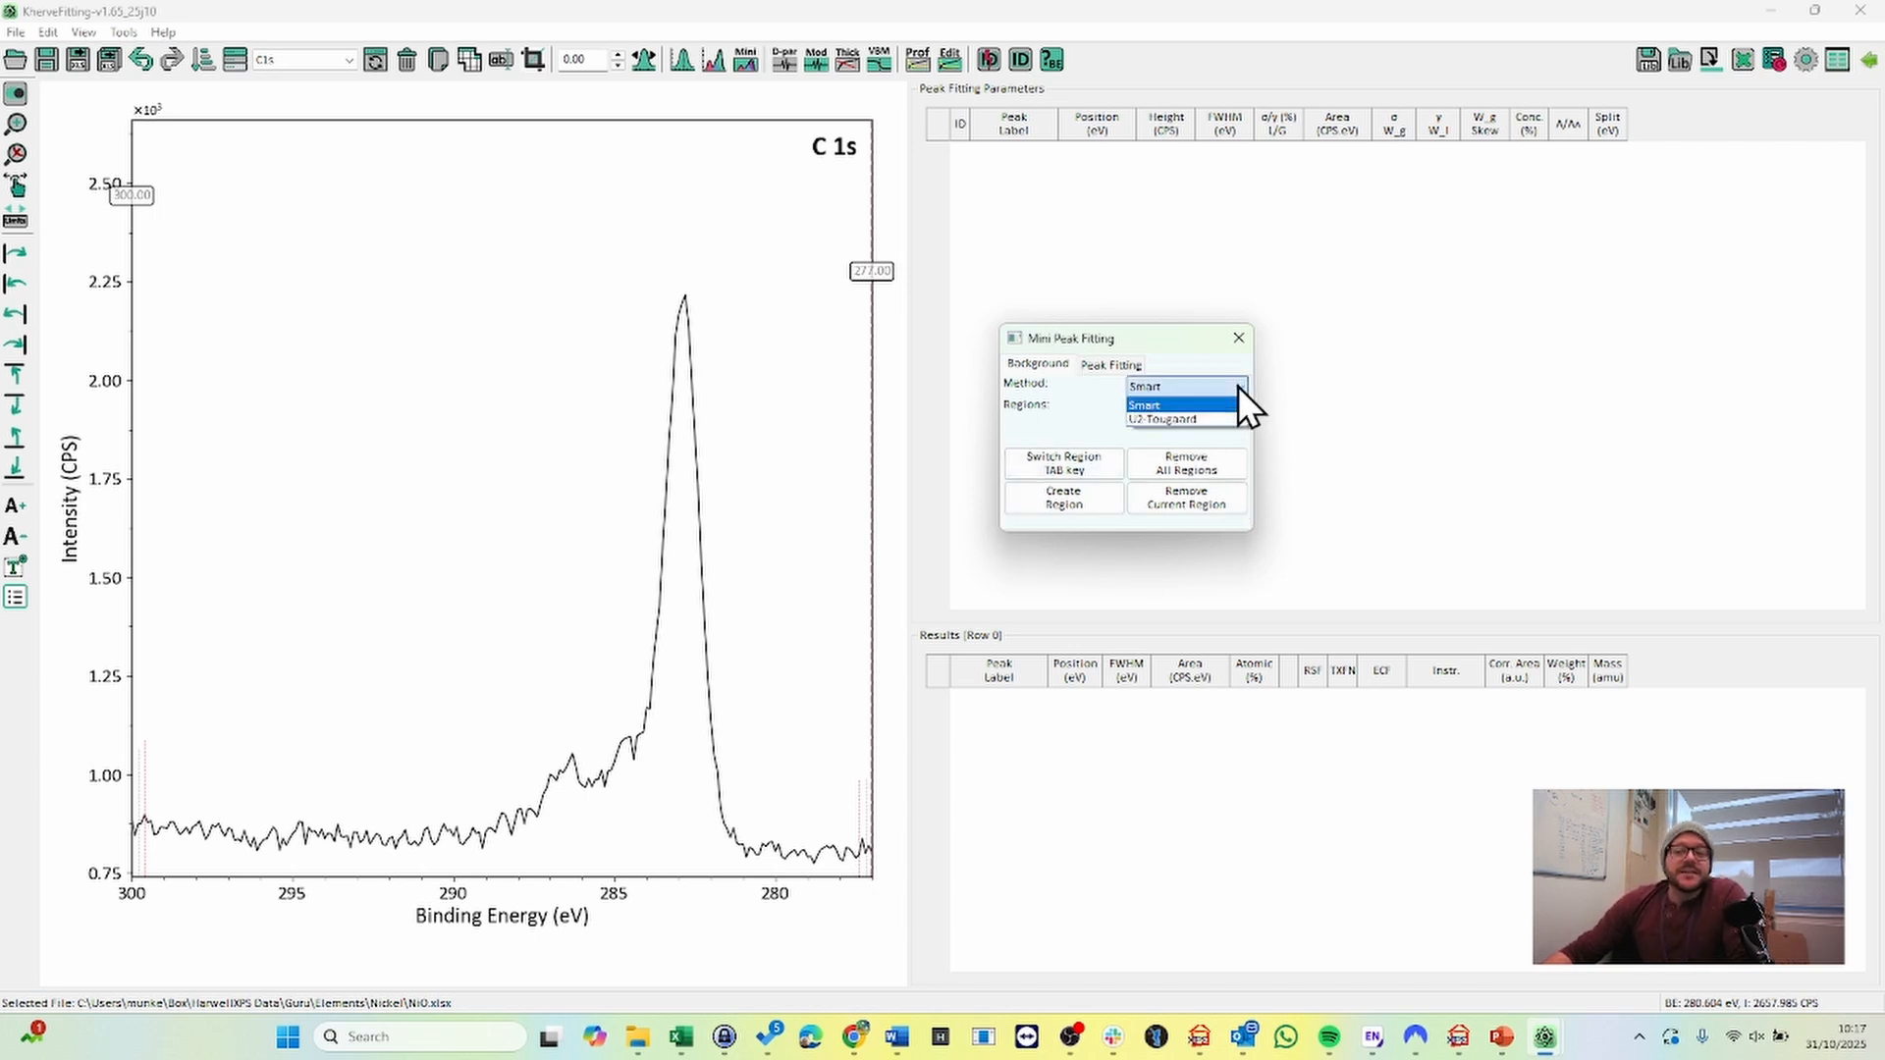
left_click(1237, 386)
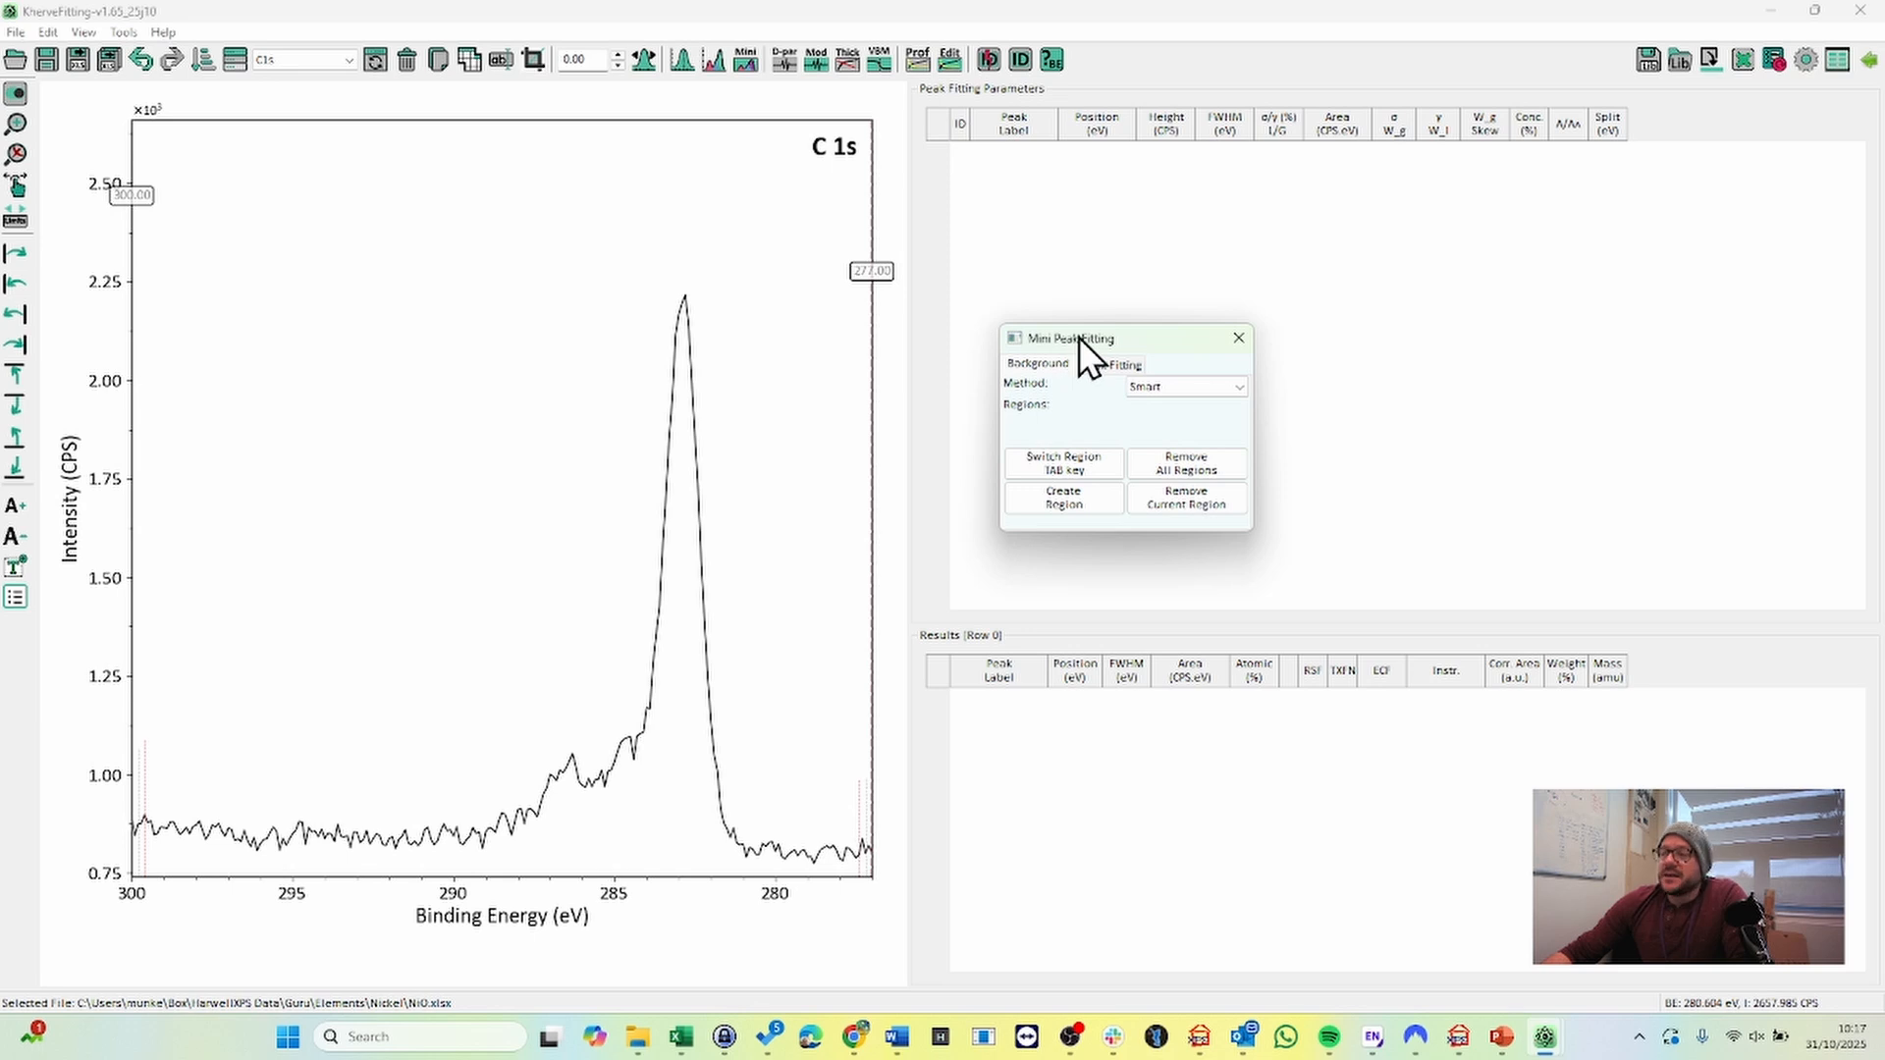
left_click_drag(1080, 338, 1012, 345)
left_click(1113, 397)
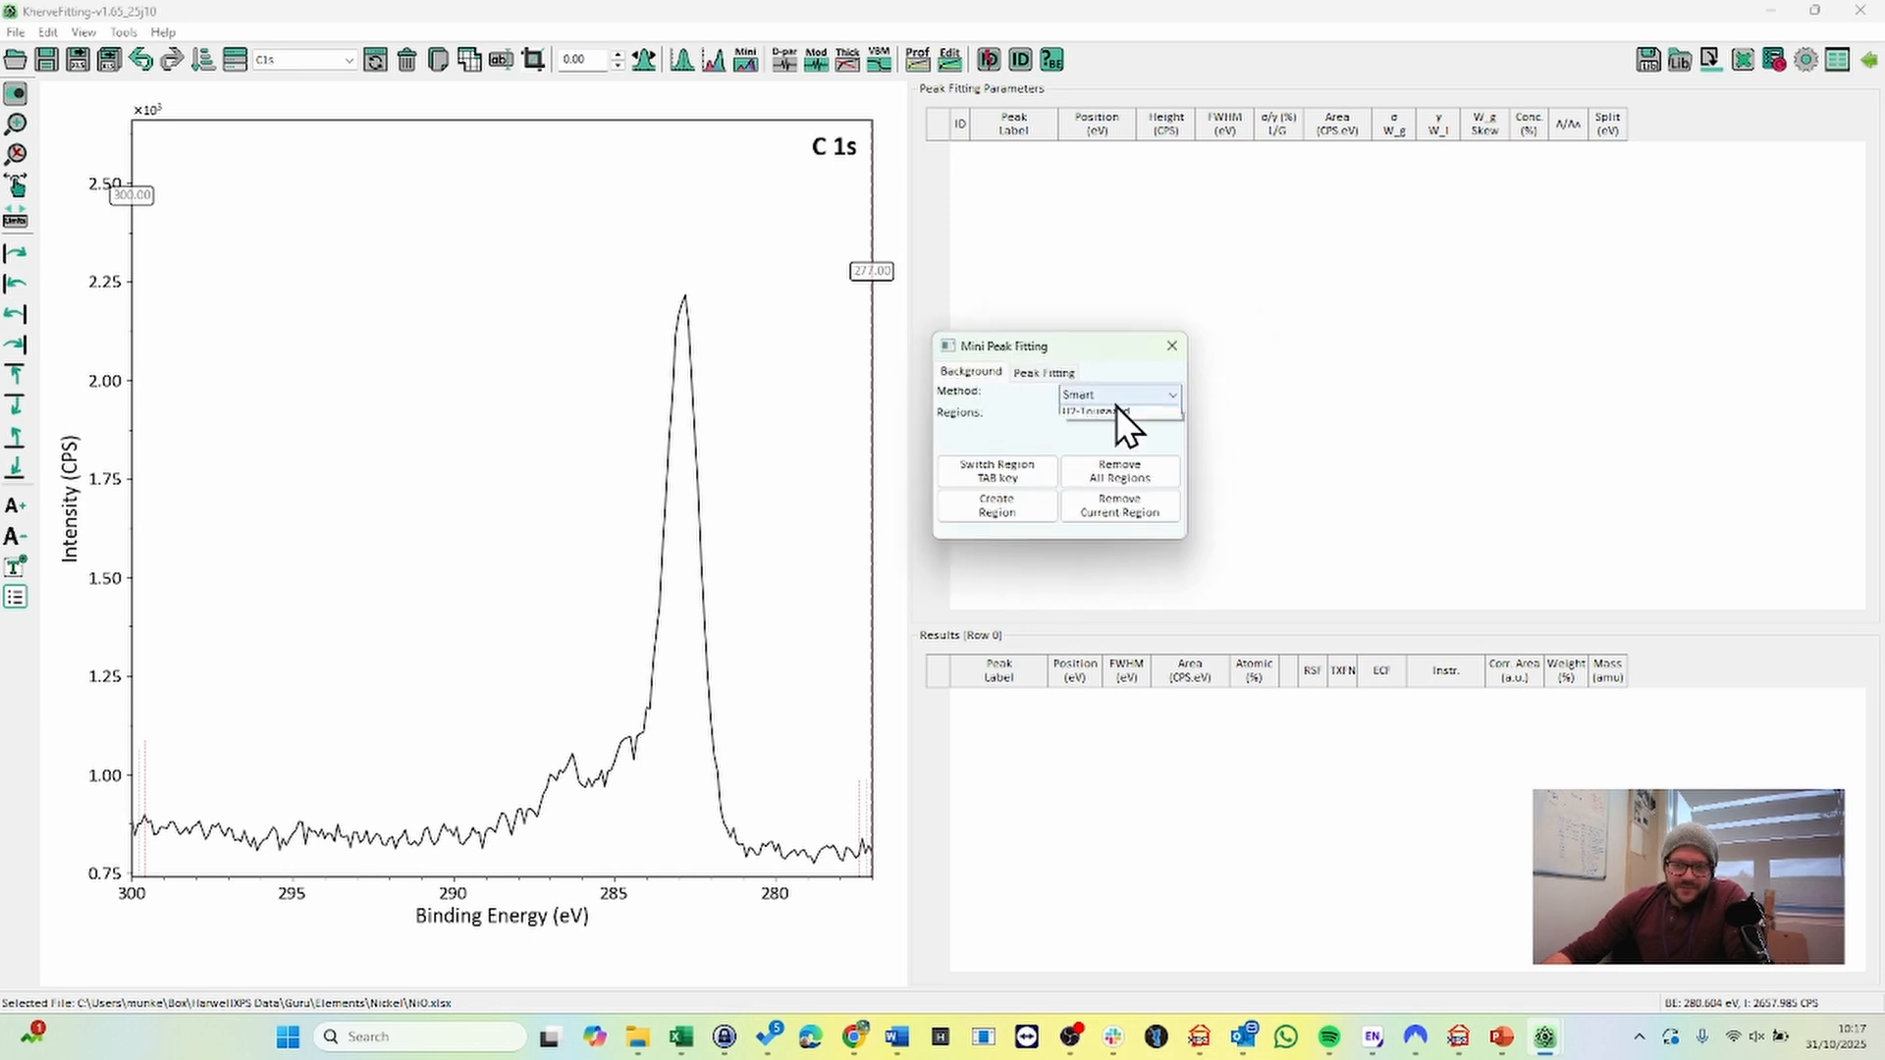
left_click(1130, 412)
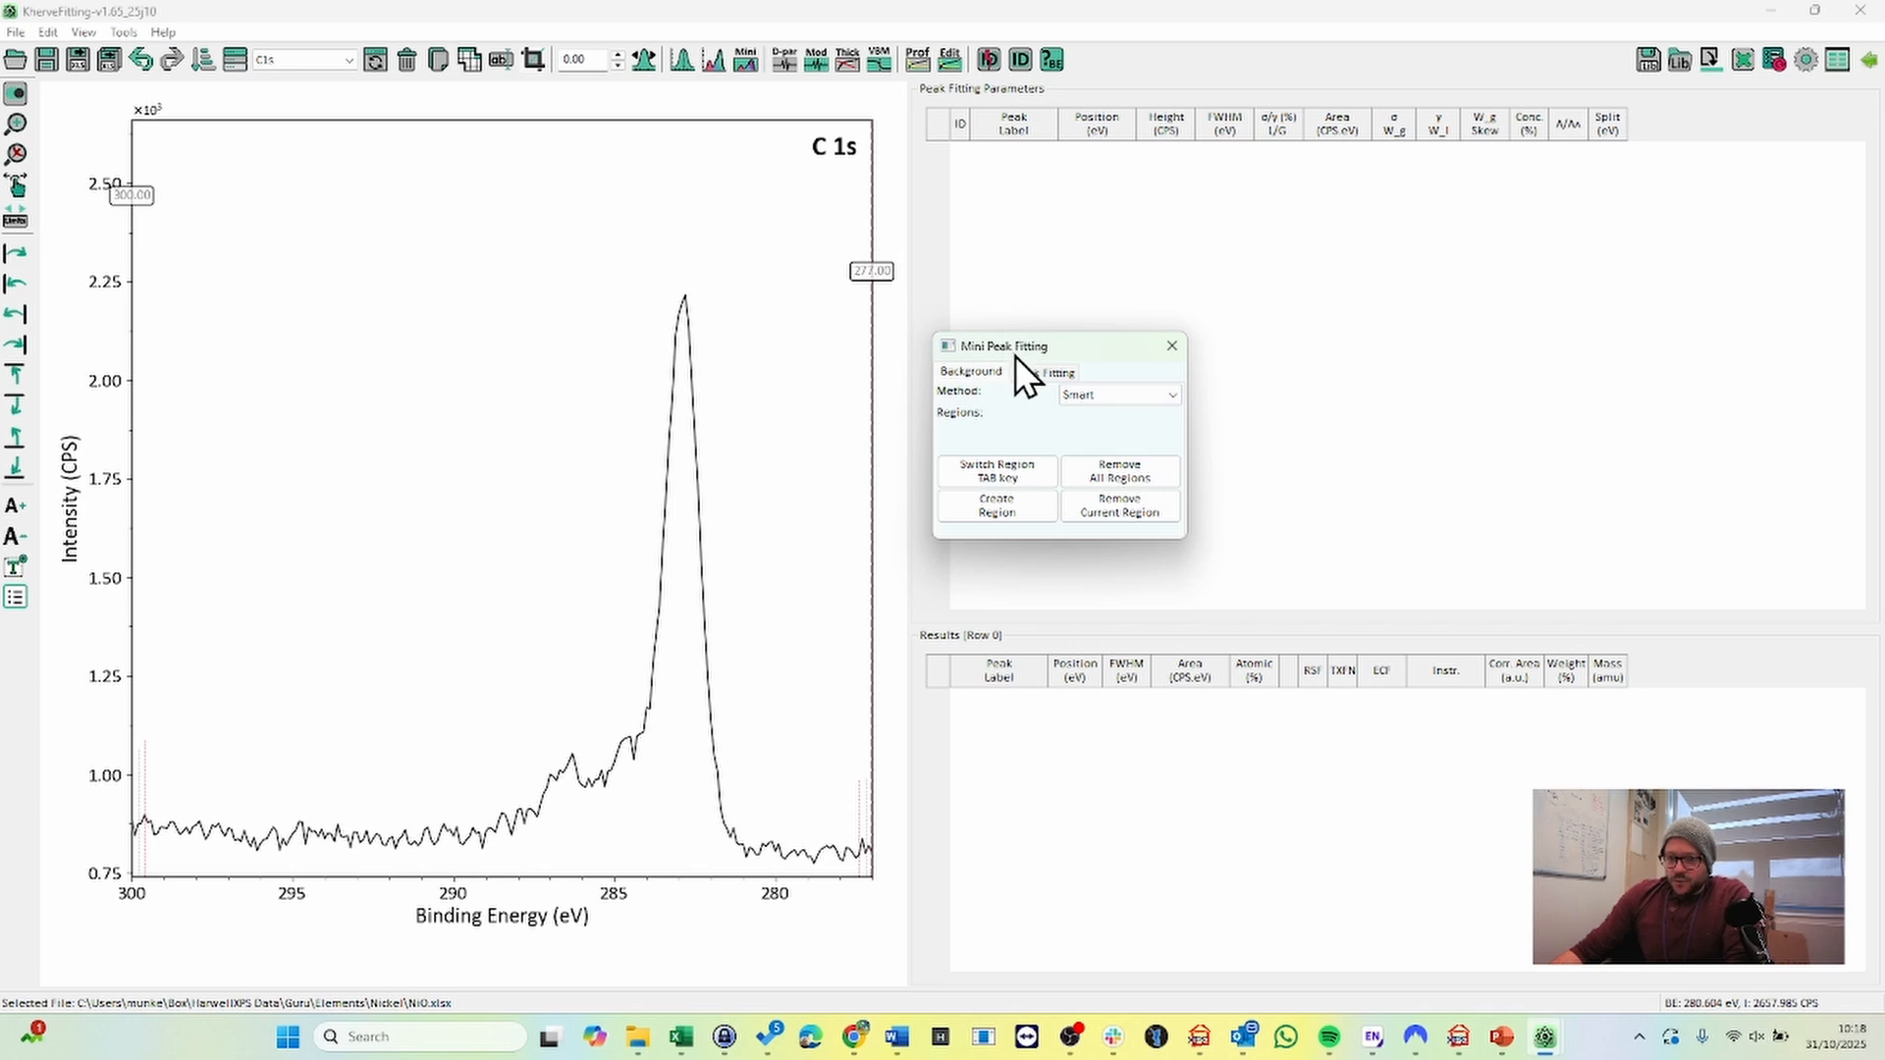
left_click_drag(1017, 347, 1037, 342)
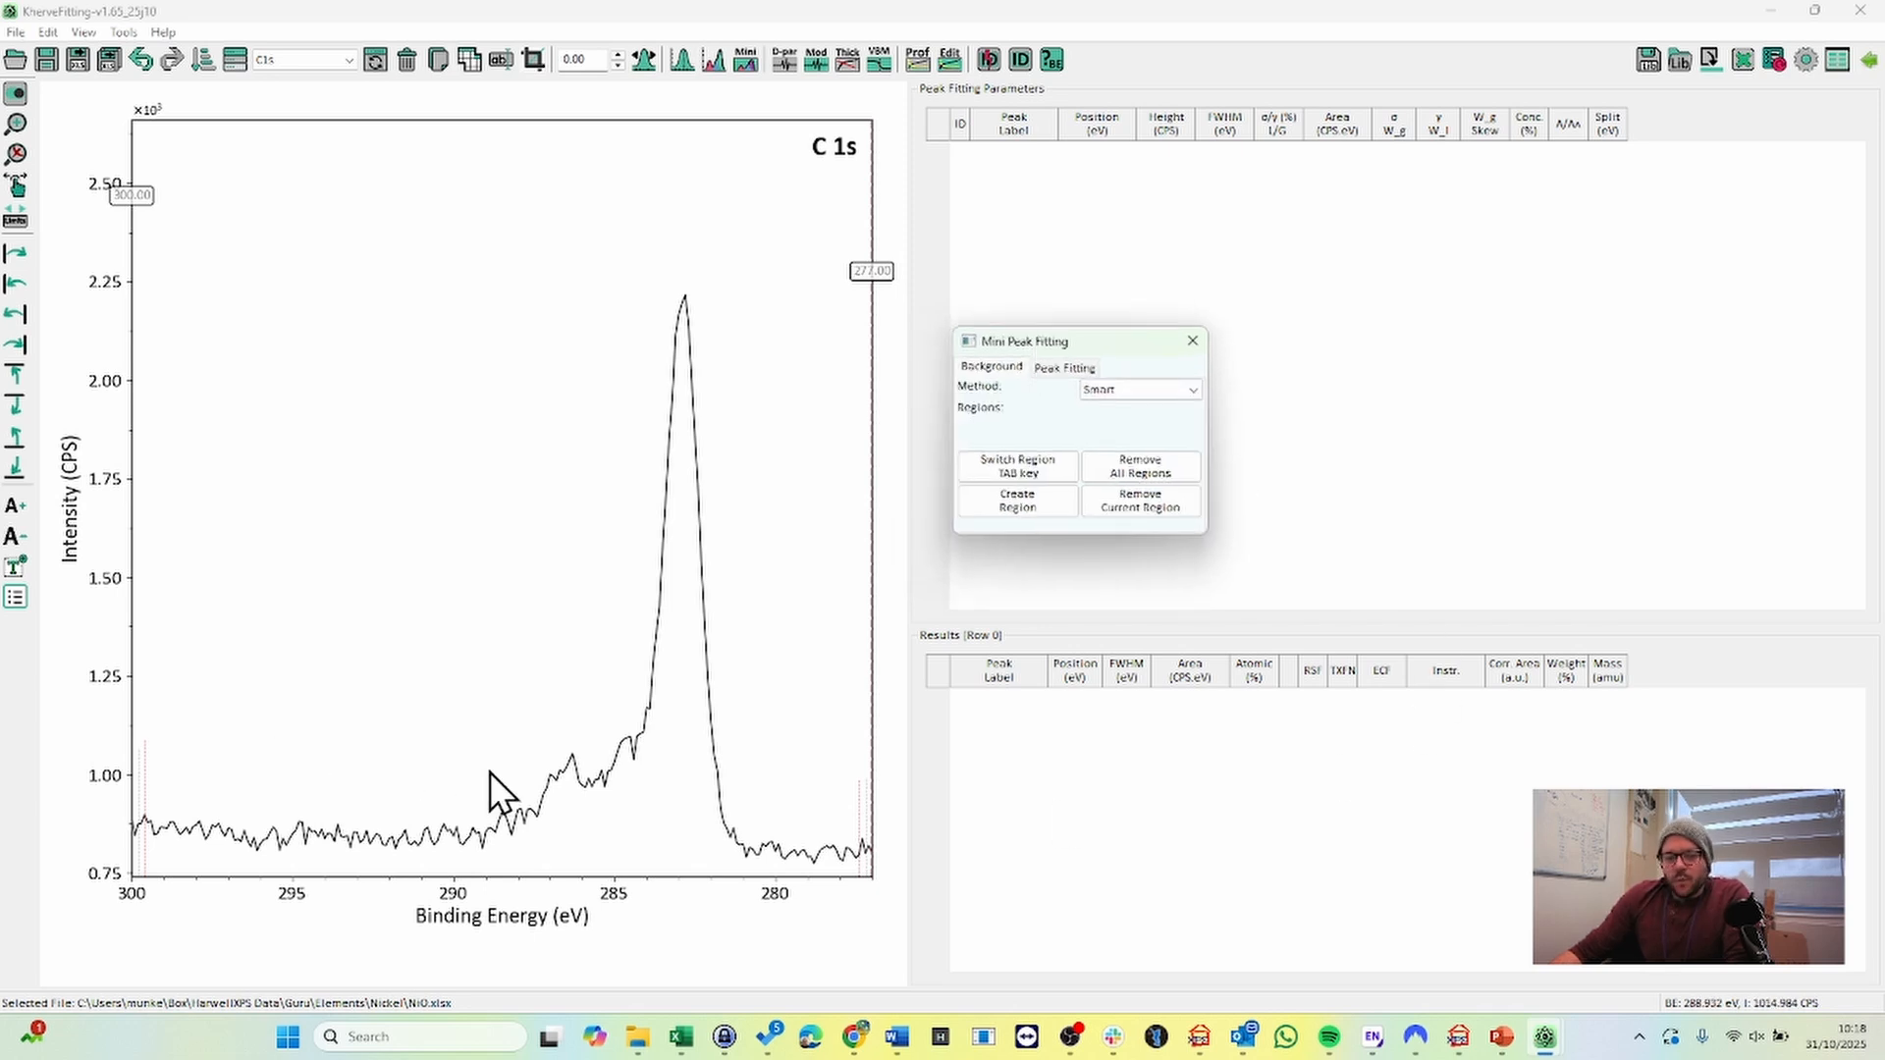
- Create a Smart background region on the C 1s spectrum from about 291.8 to 279.2 eV and readjust its high-energy limit
left_click(397, 694)
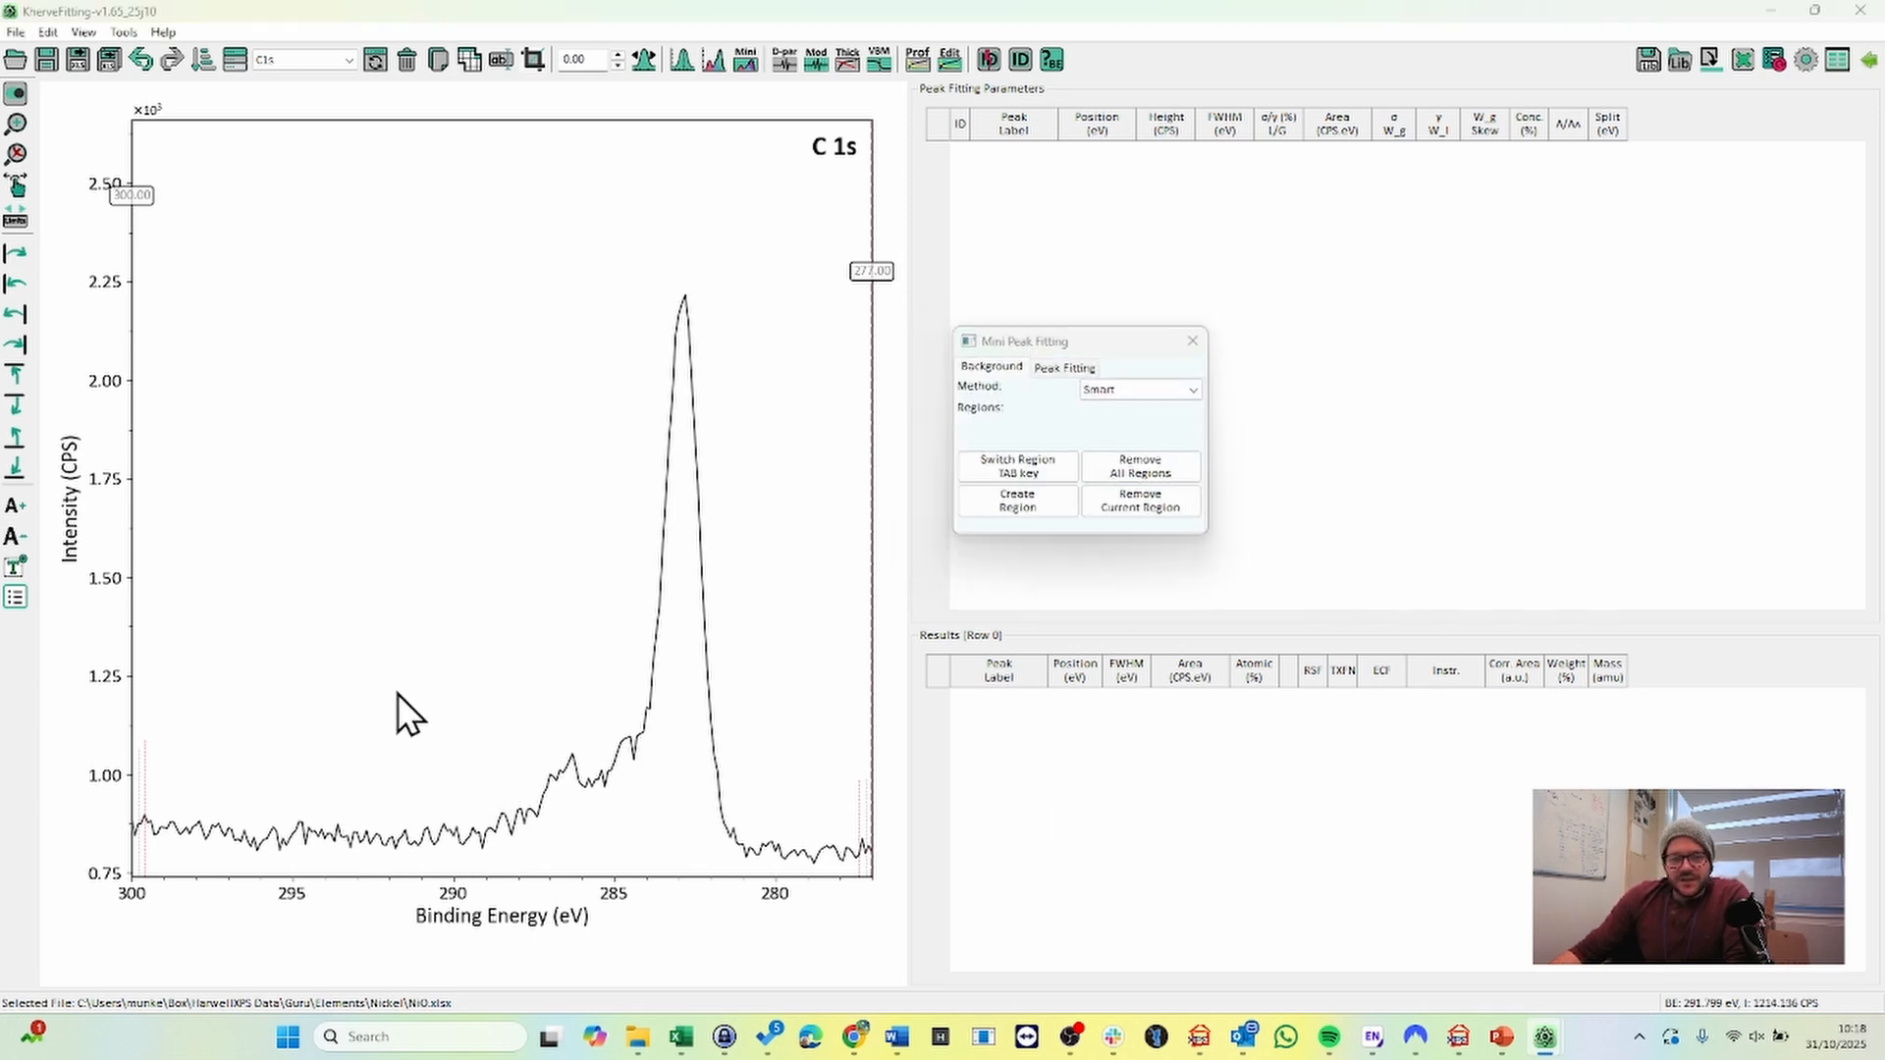
left_click(799, 704)
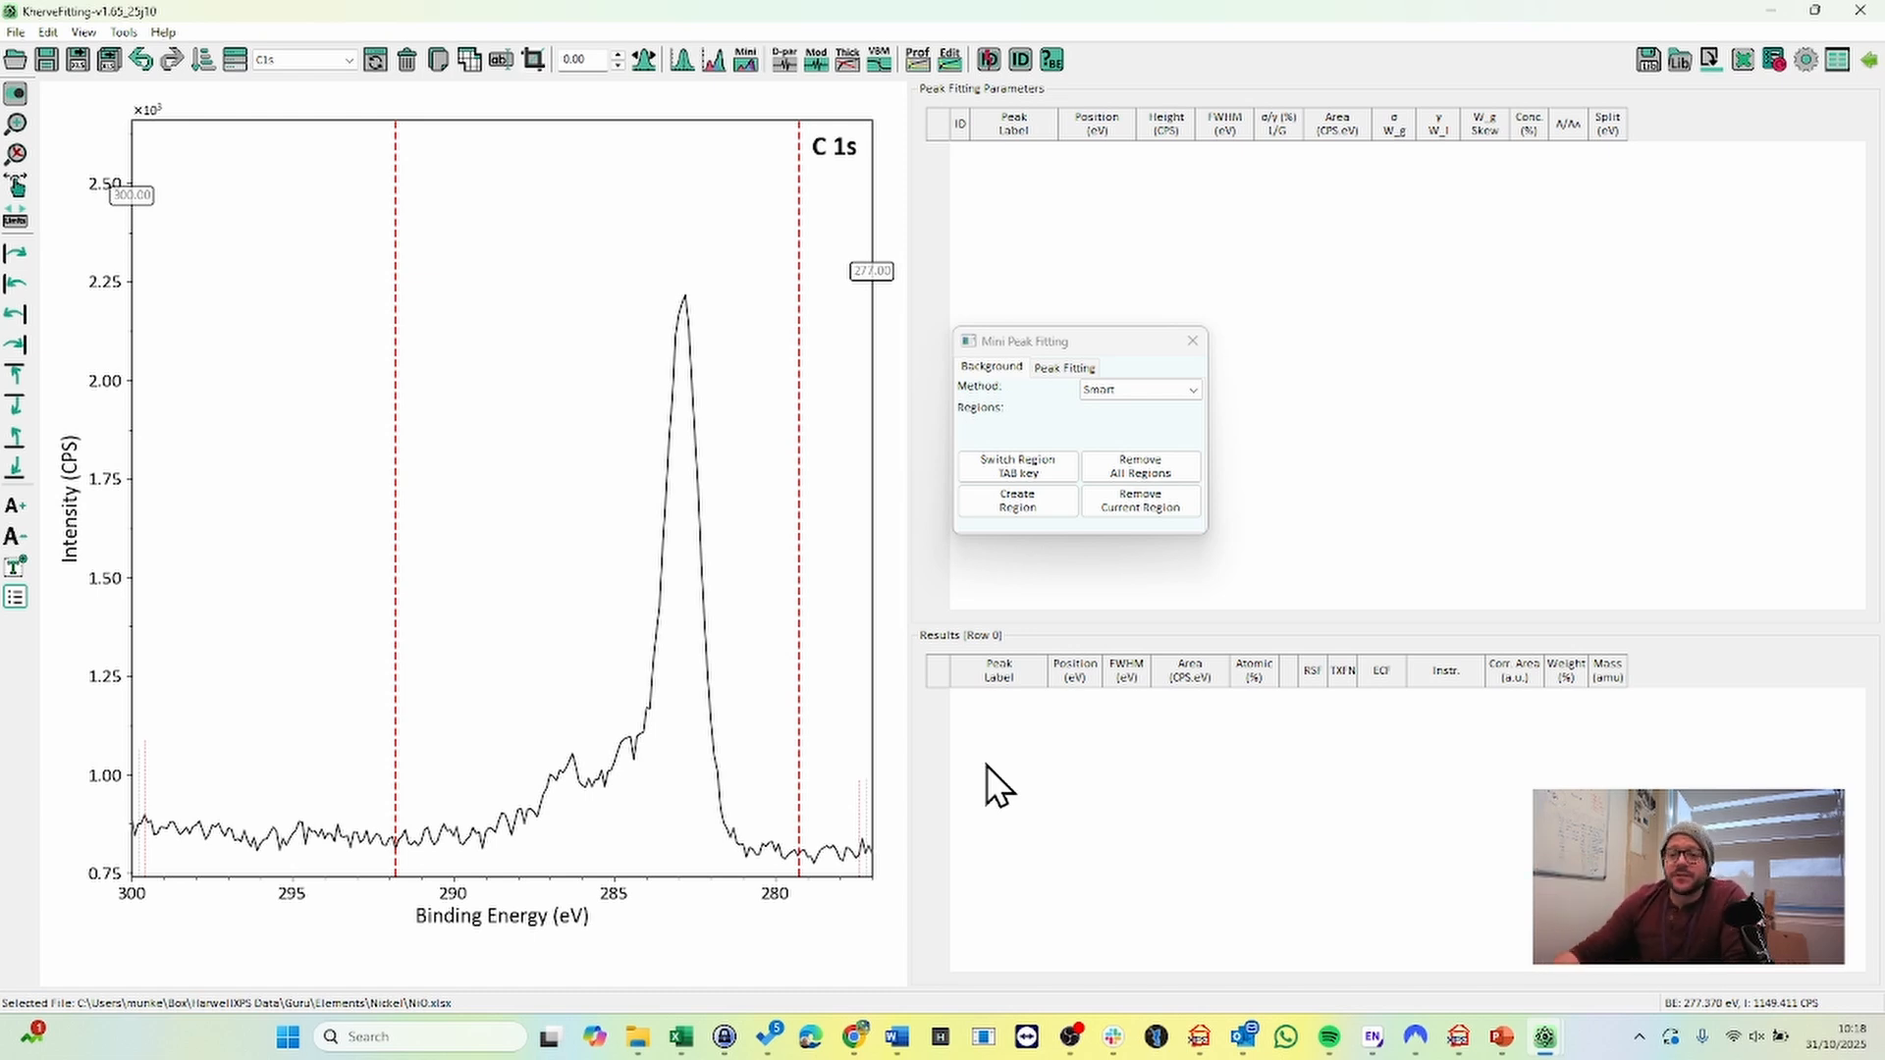
left_click(1029, 507)
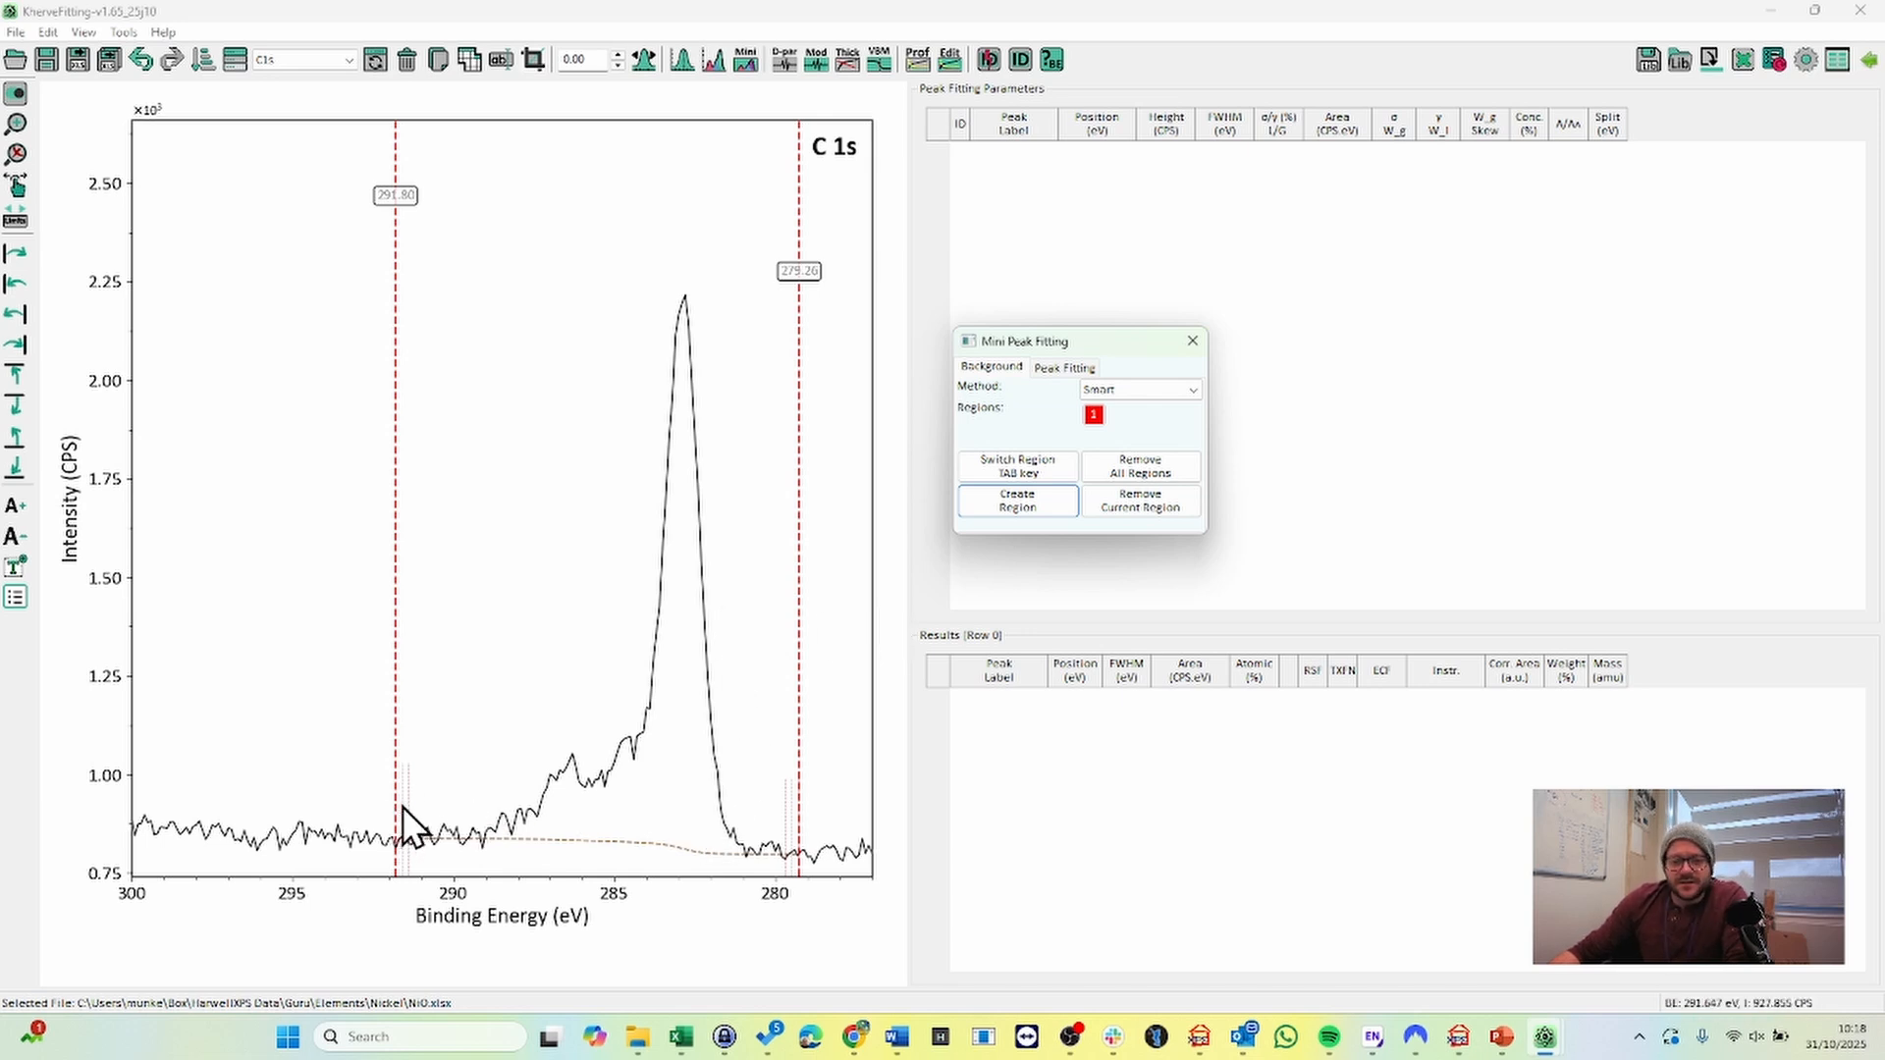
left_click_drag(399, 806, 274, 803)
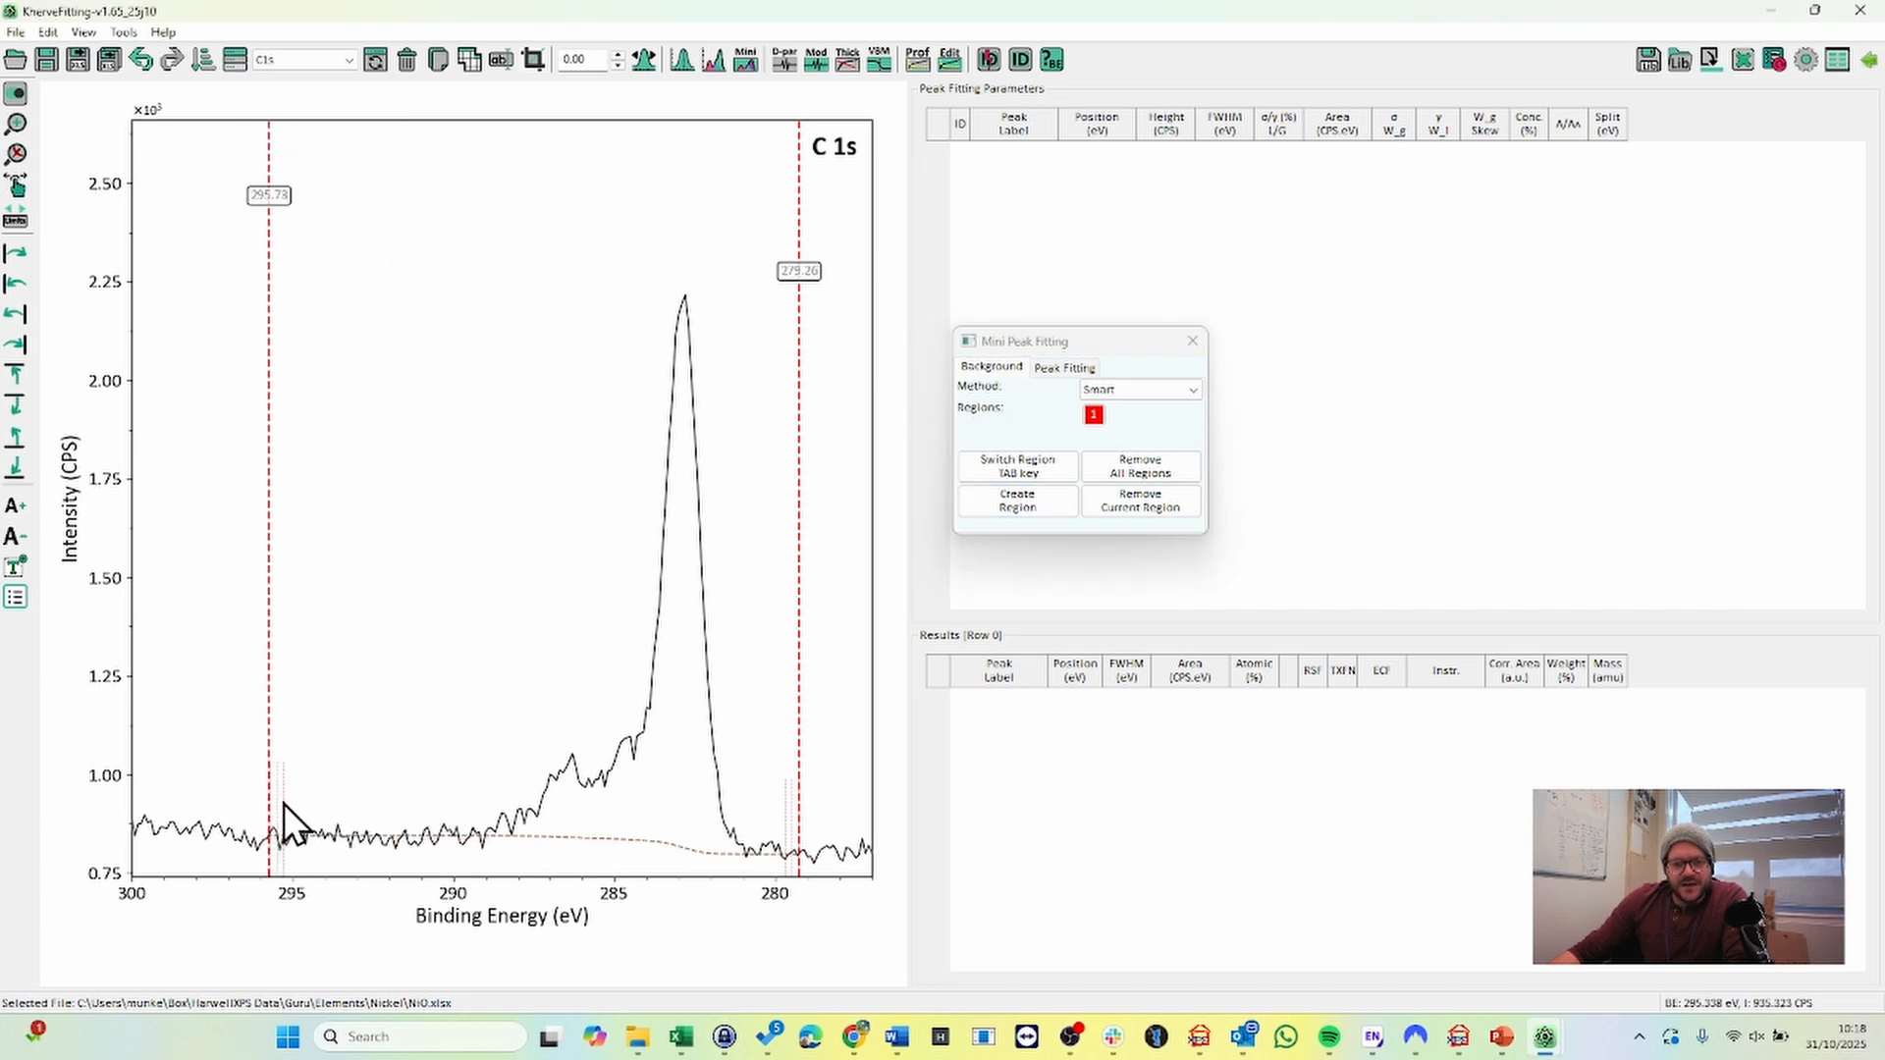
left_click_drag(248, 767, 399, 805)
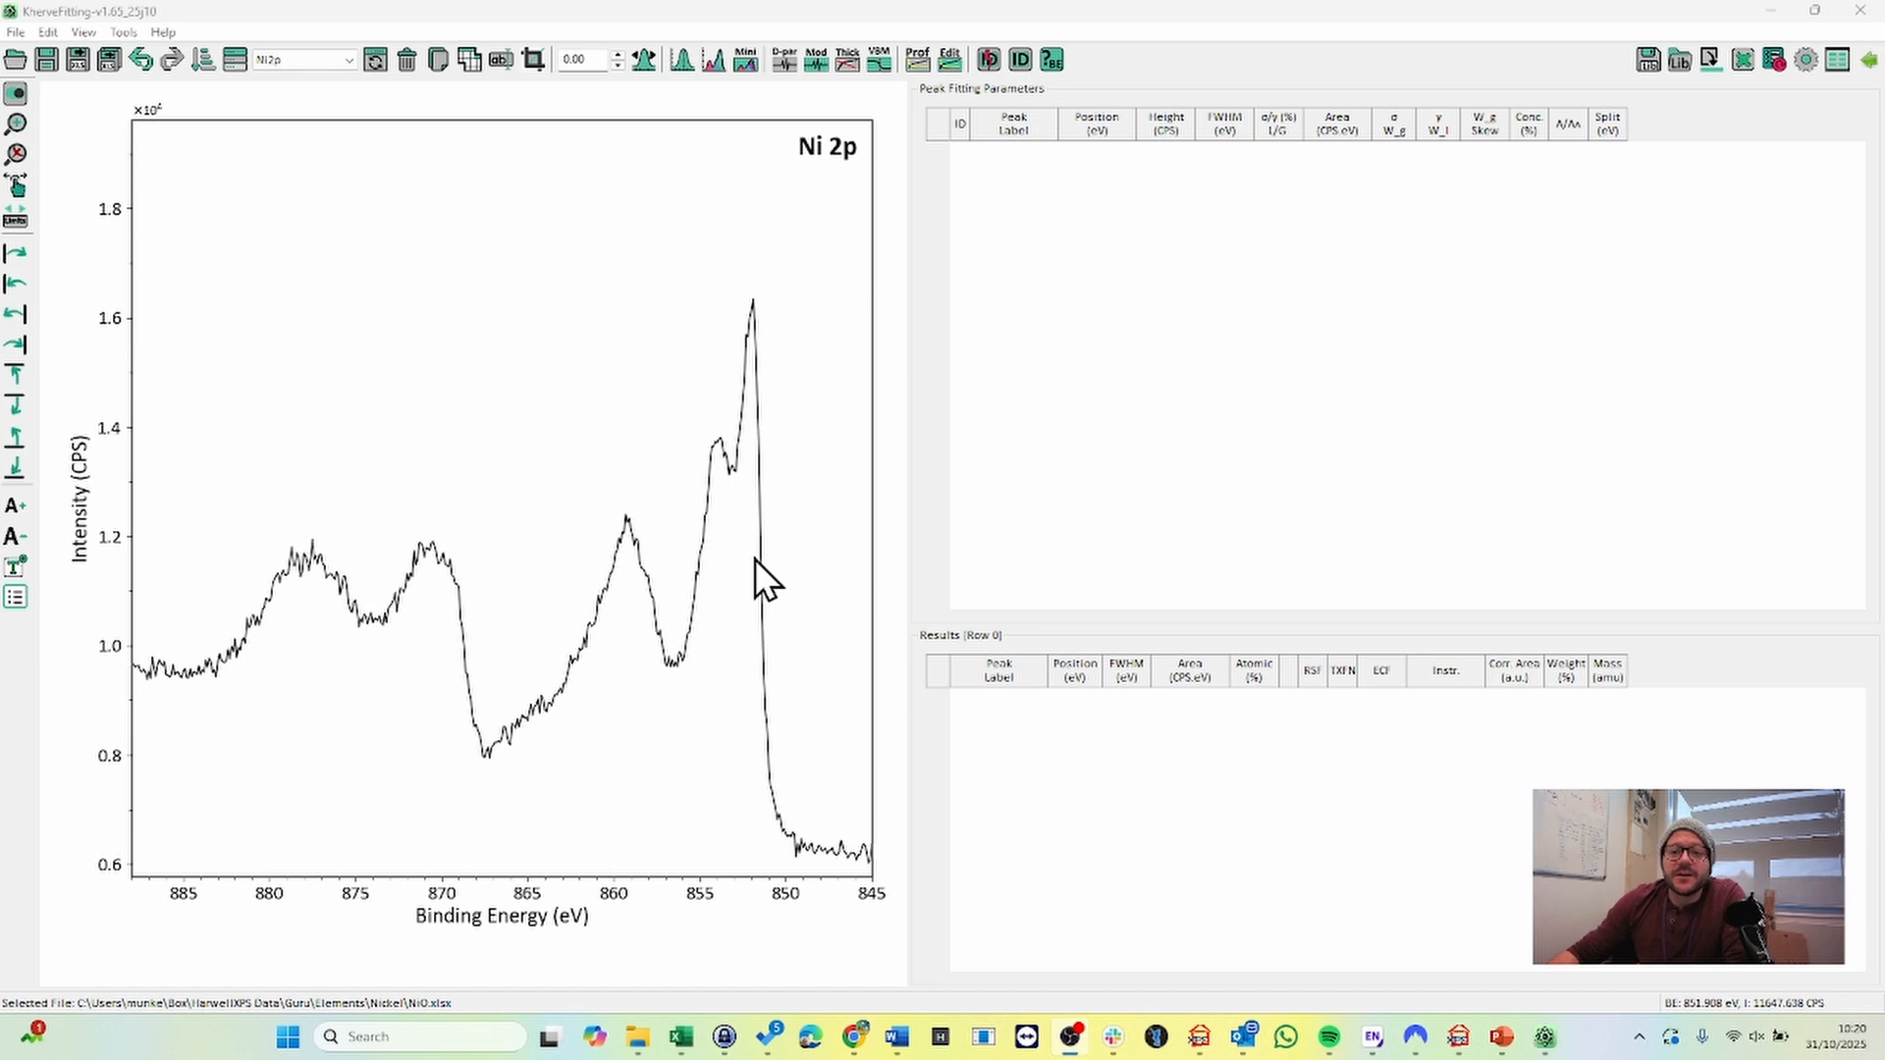
- Open the full peak-fitting window for the Ni 2p spectrum and review its background methods
left_click(709, 66)
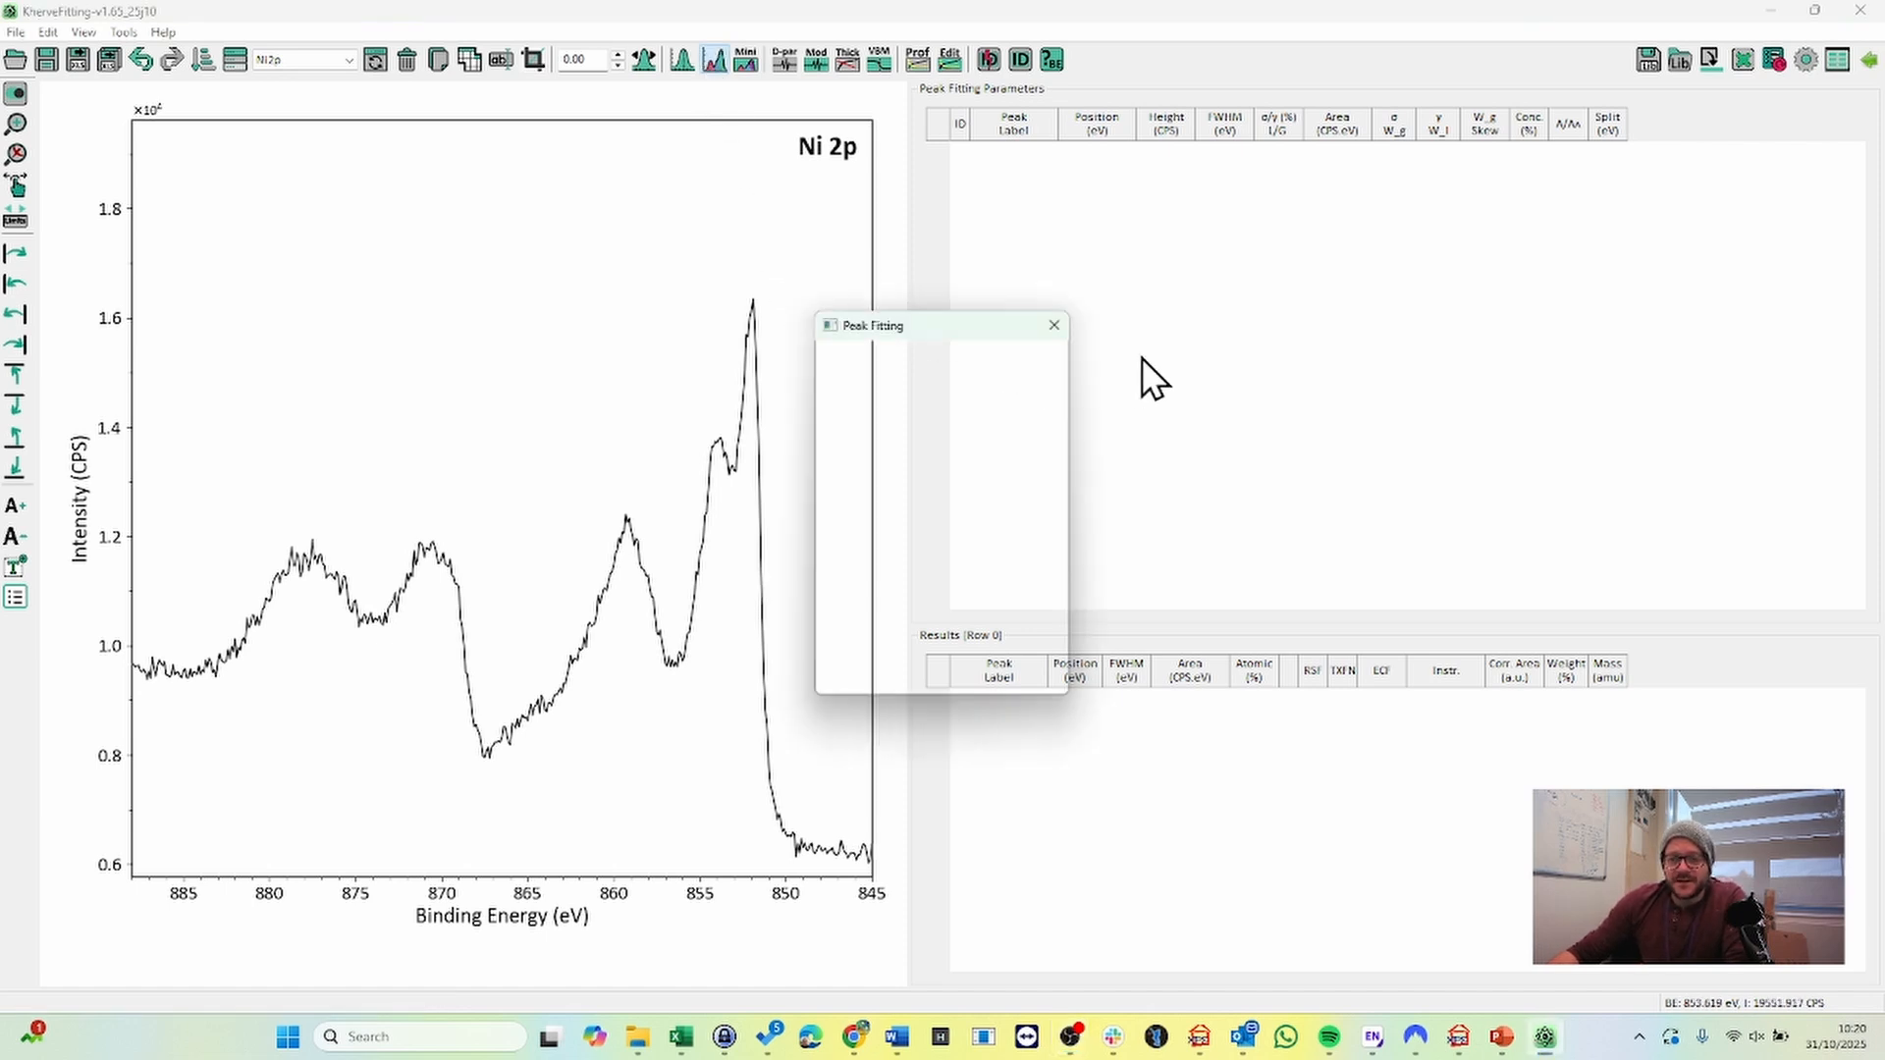
left_click_drag(864, 328, 1055, 274)
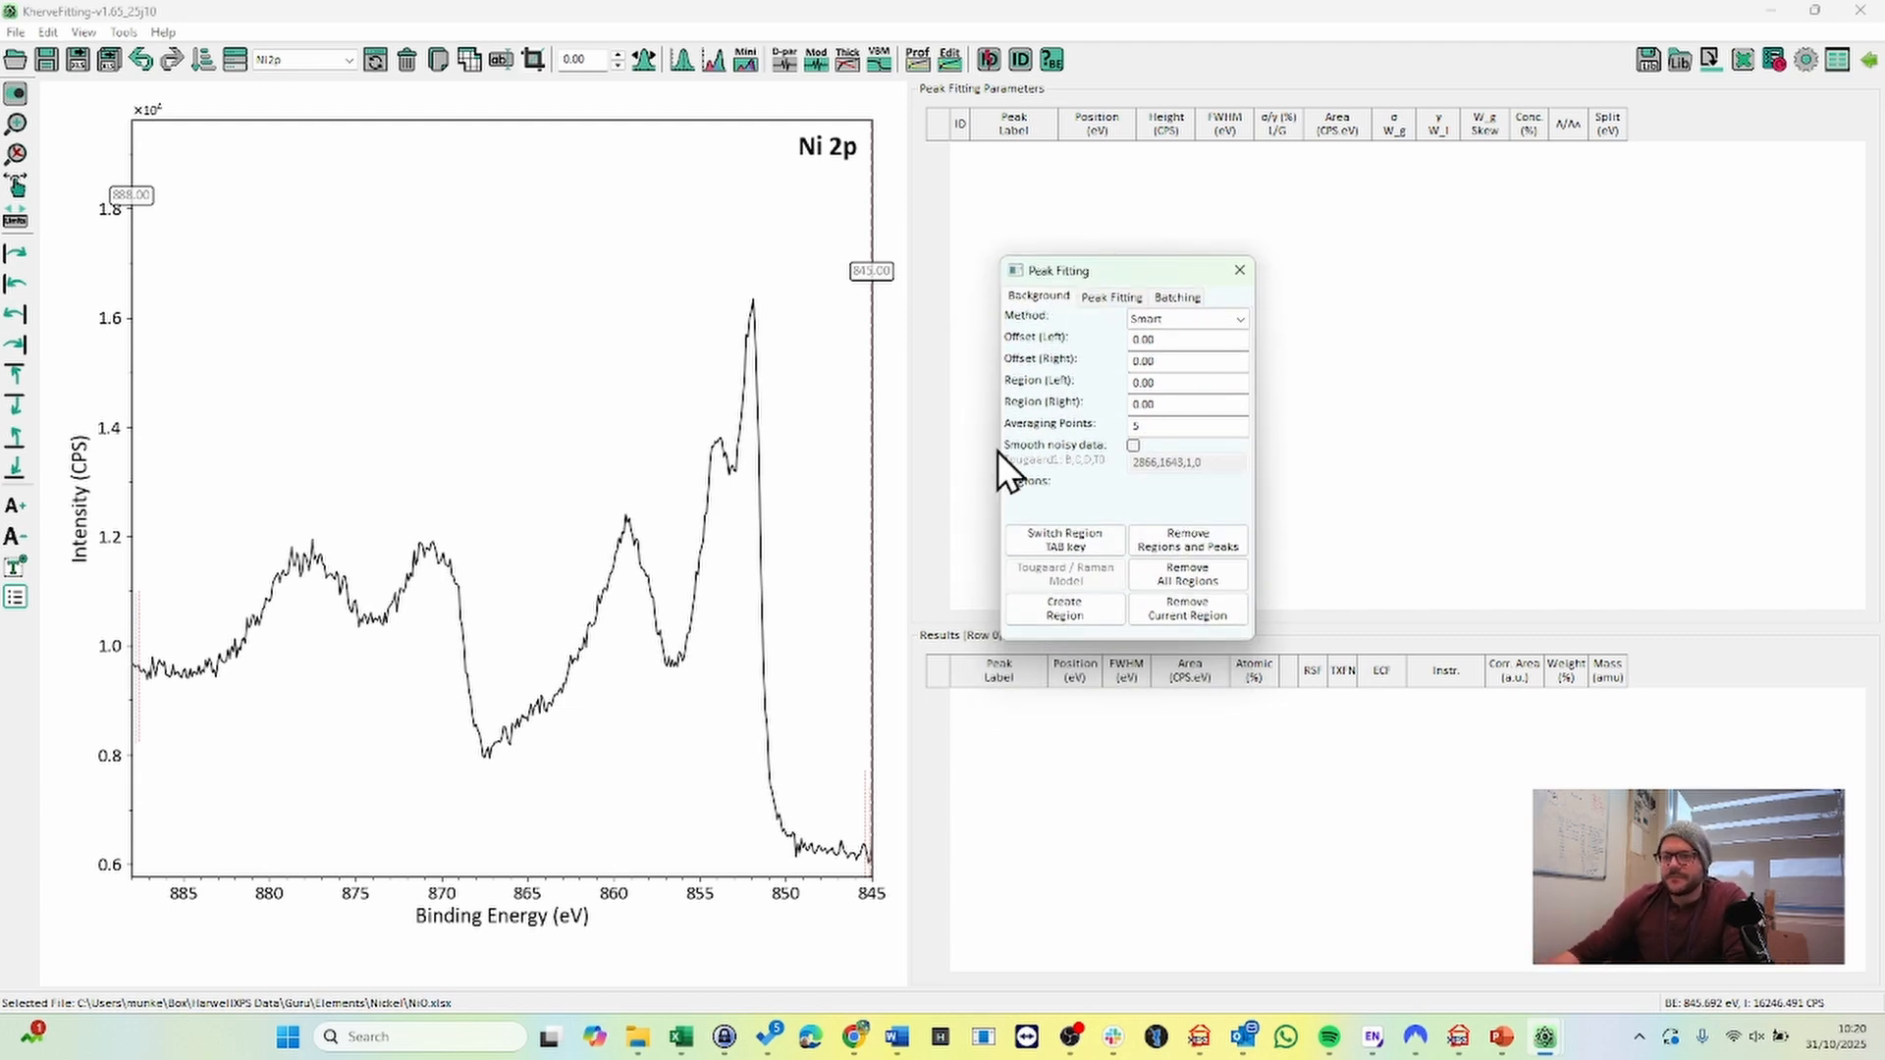
left_click(1243, 316)
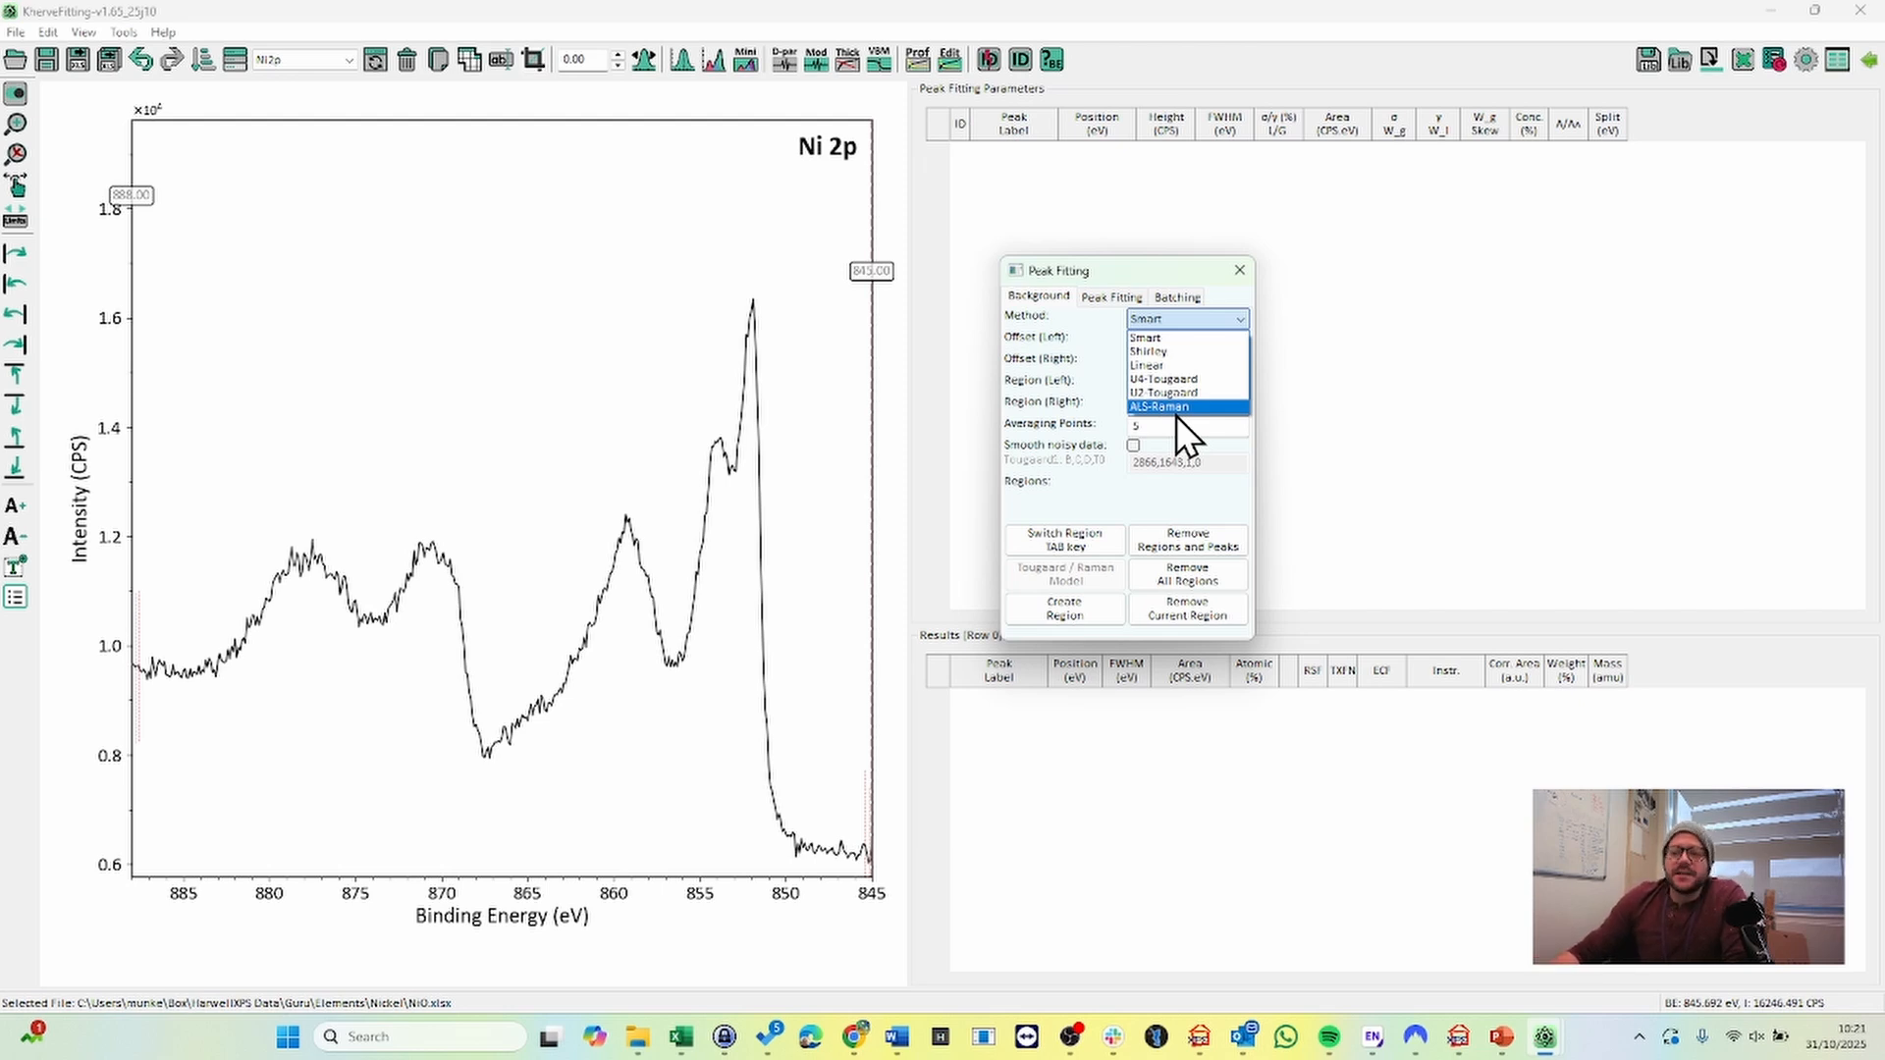
left_click(1111, 263)
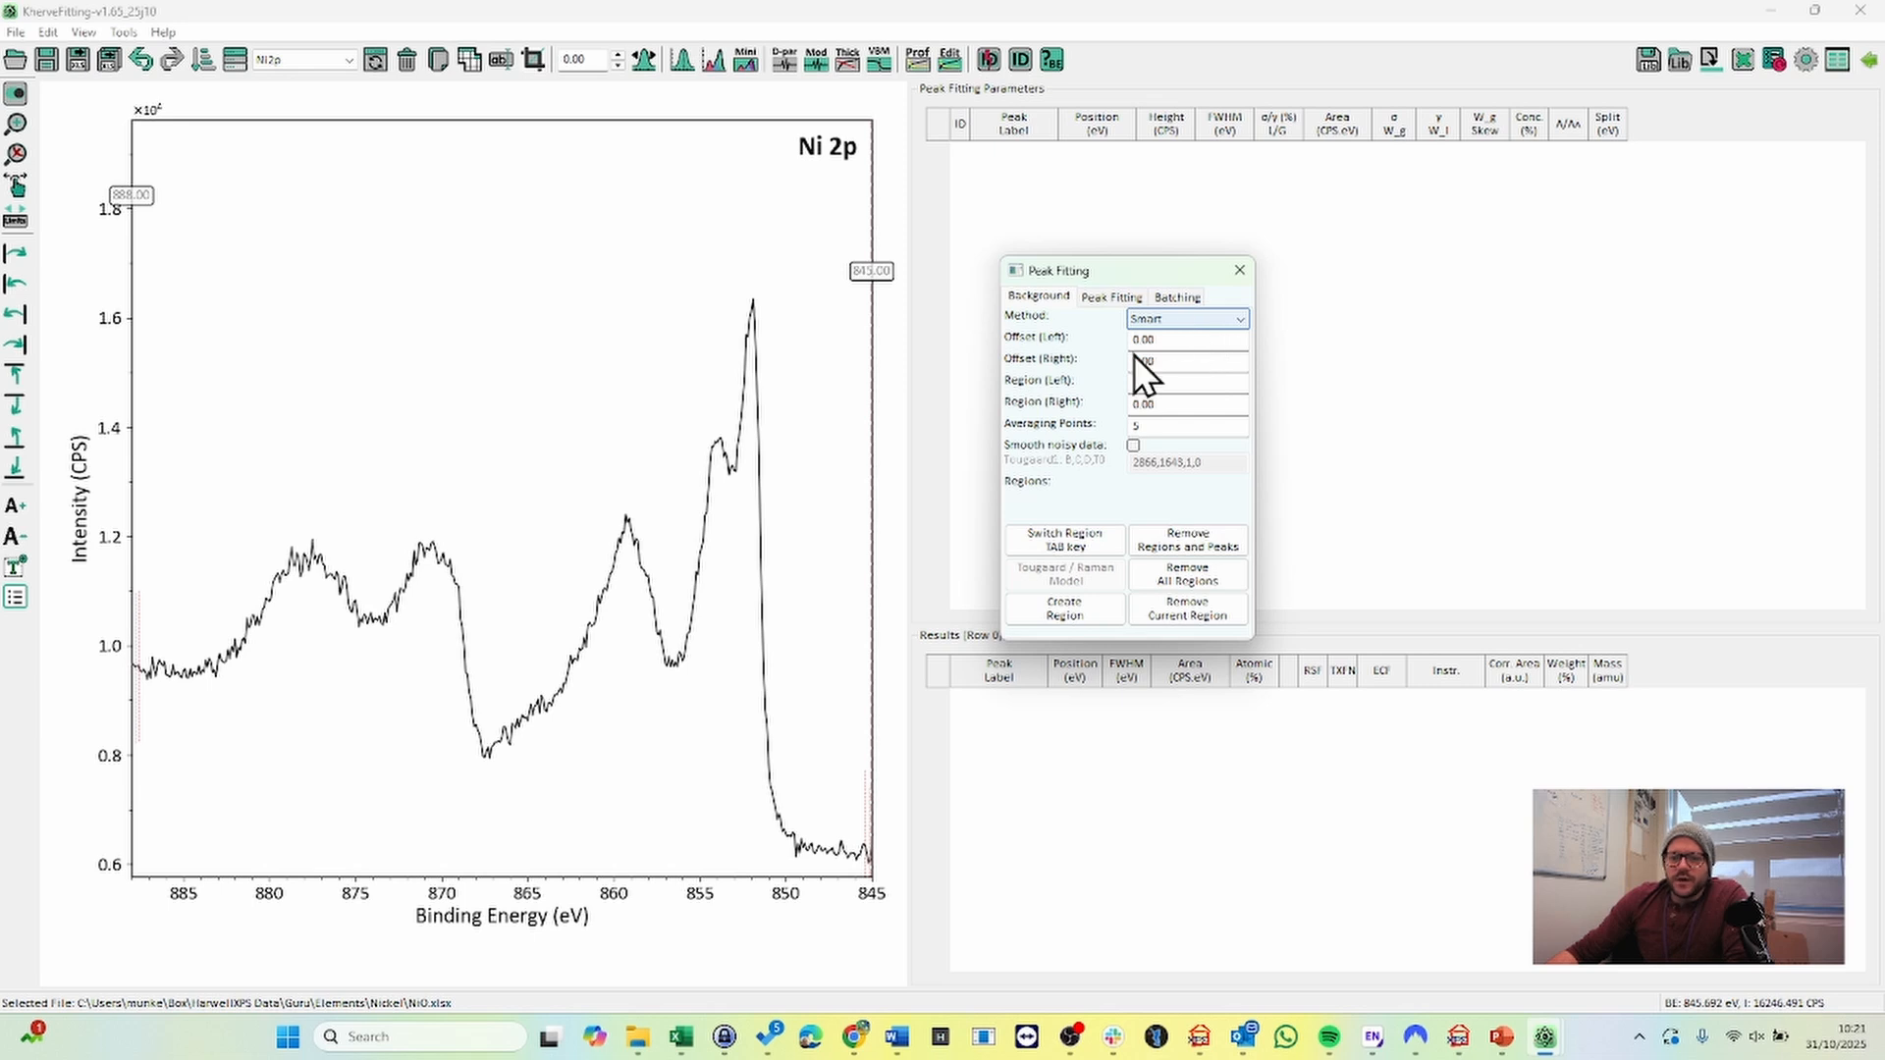
- Create a Shirley background region on the Ni 2p spectrum from about 885.39 to 847.23 eV
left_click(177, 608)
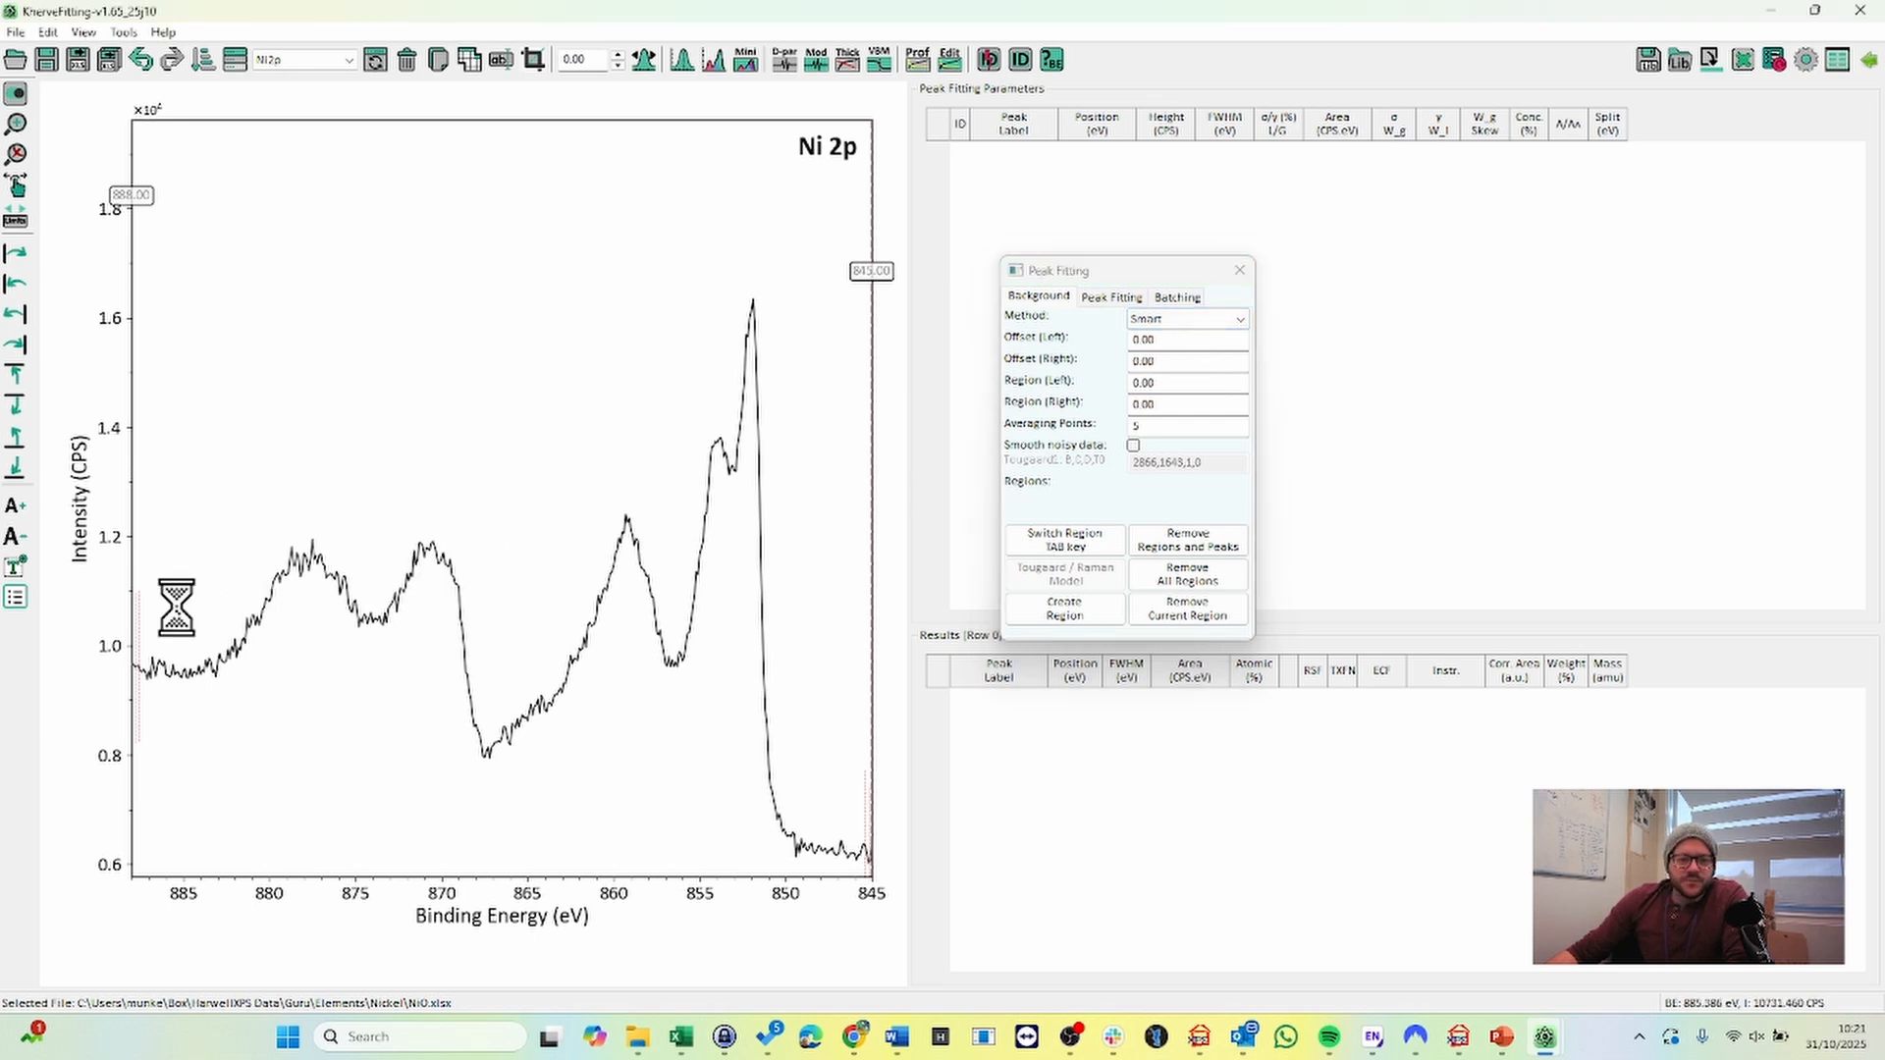
left_click(834, 736)
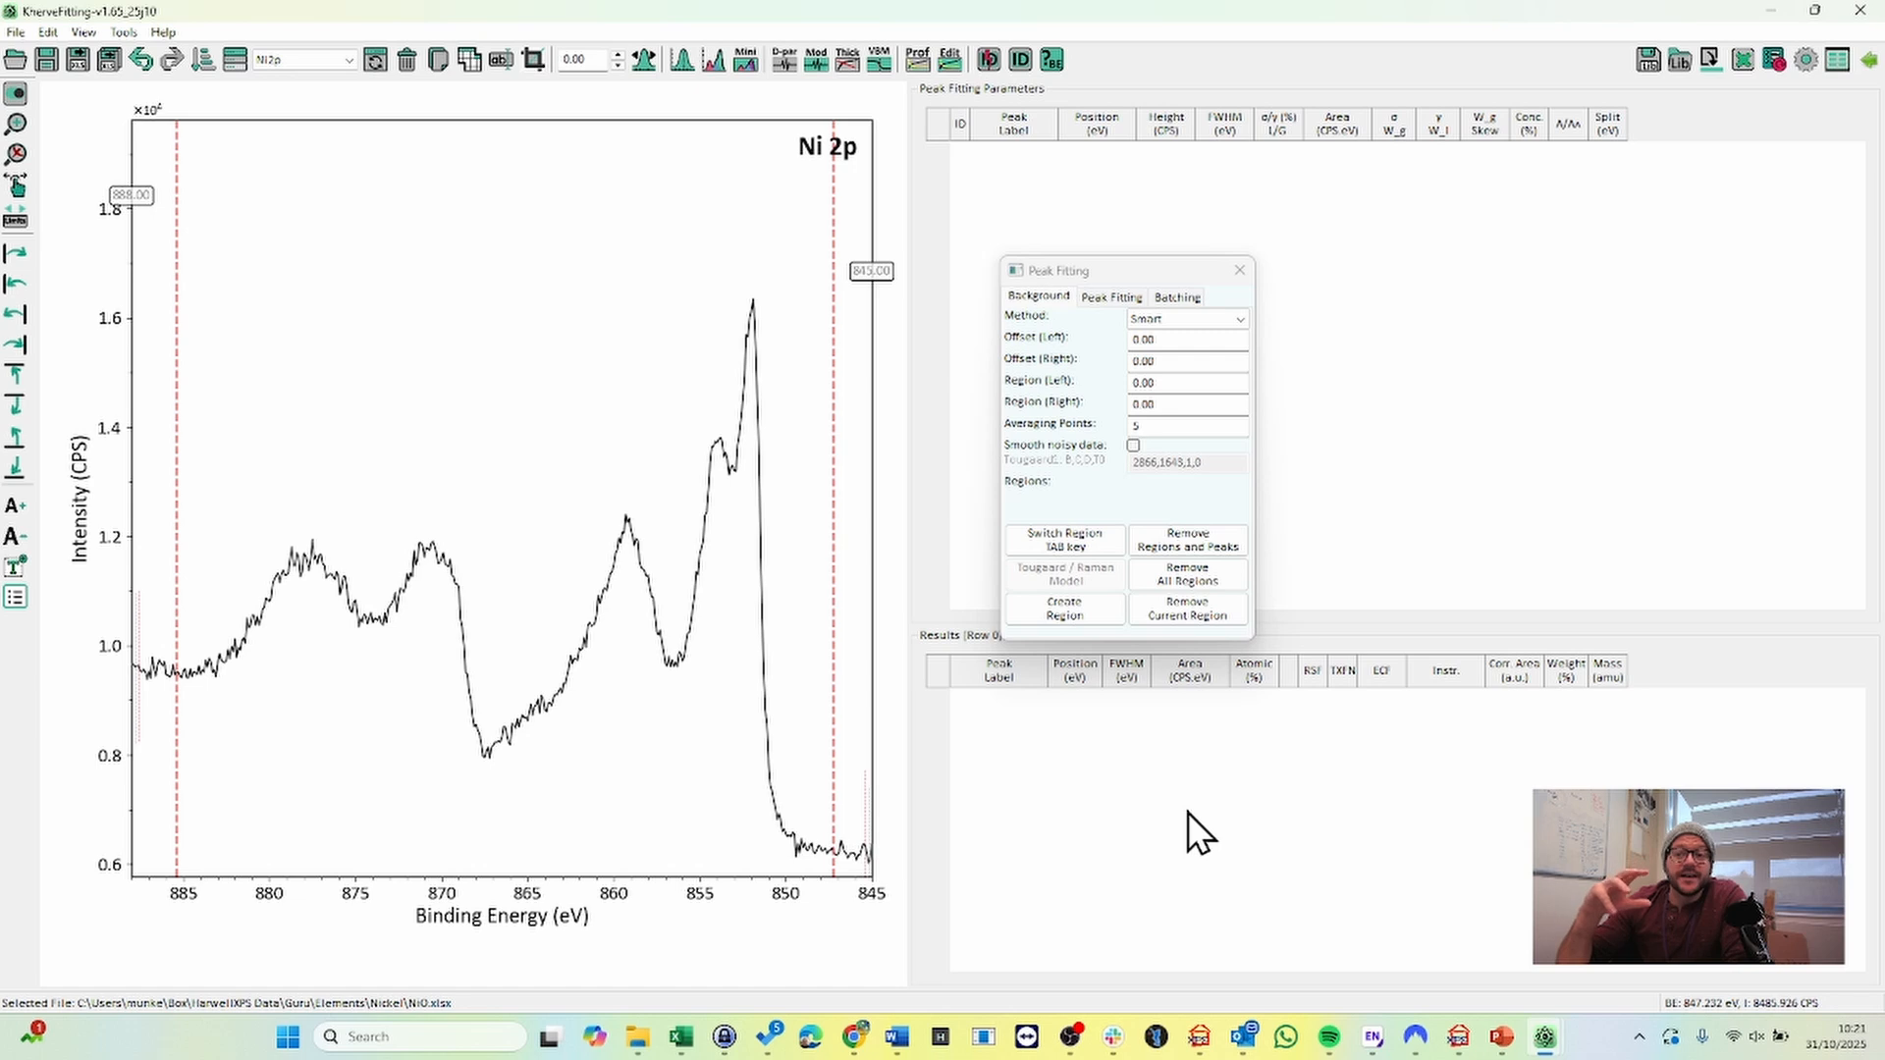
left_click(1198, 324)
left_click(1198, 357)
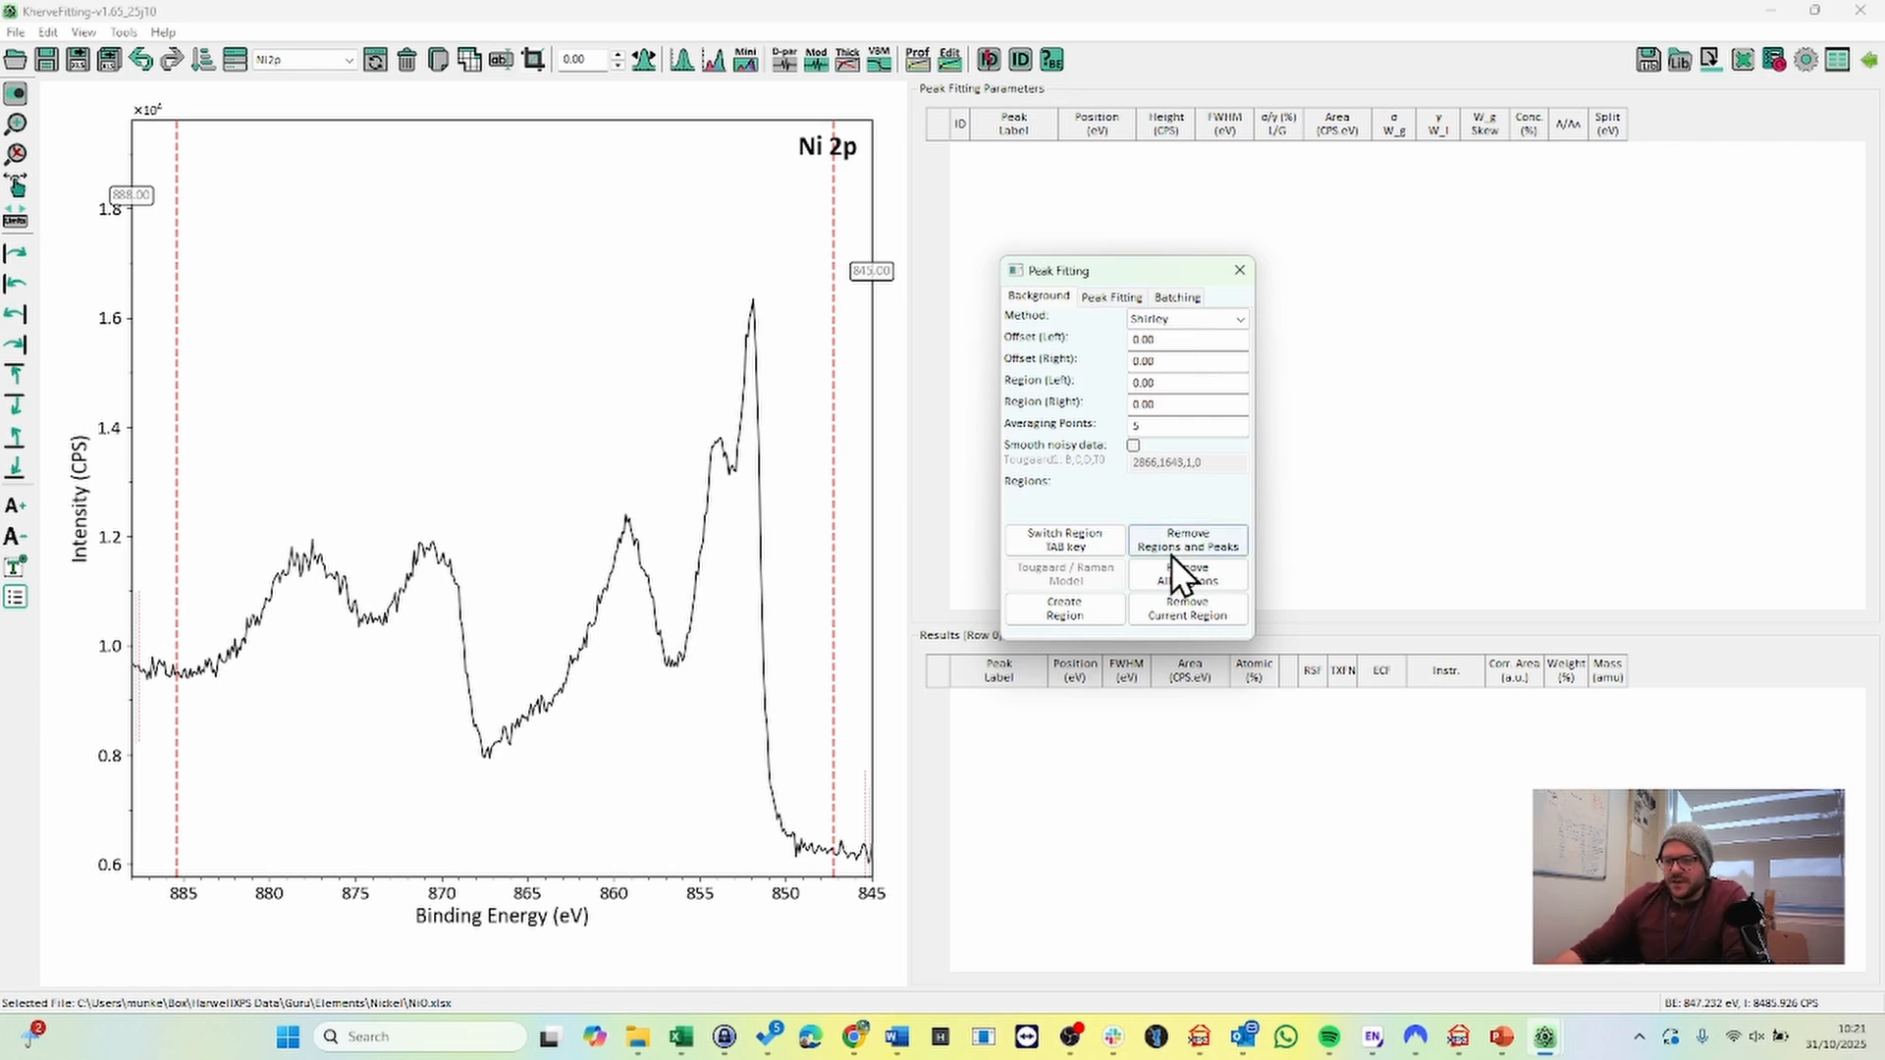
left_click(1100, 606)
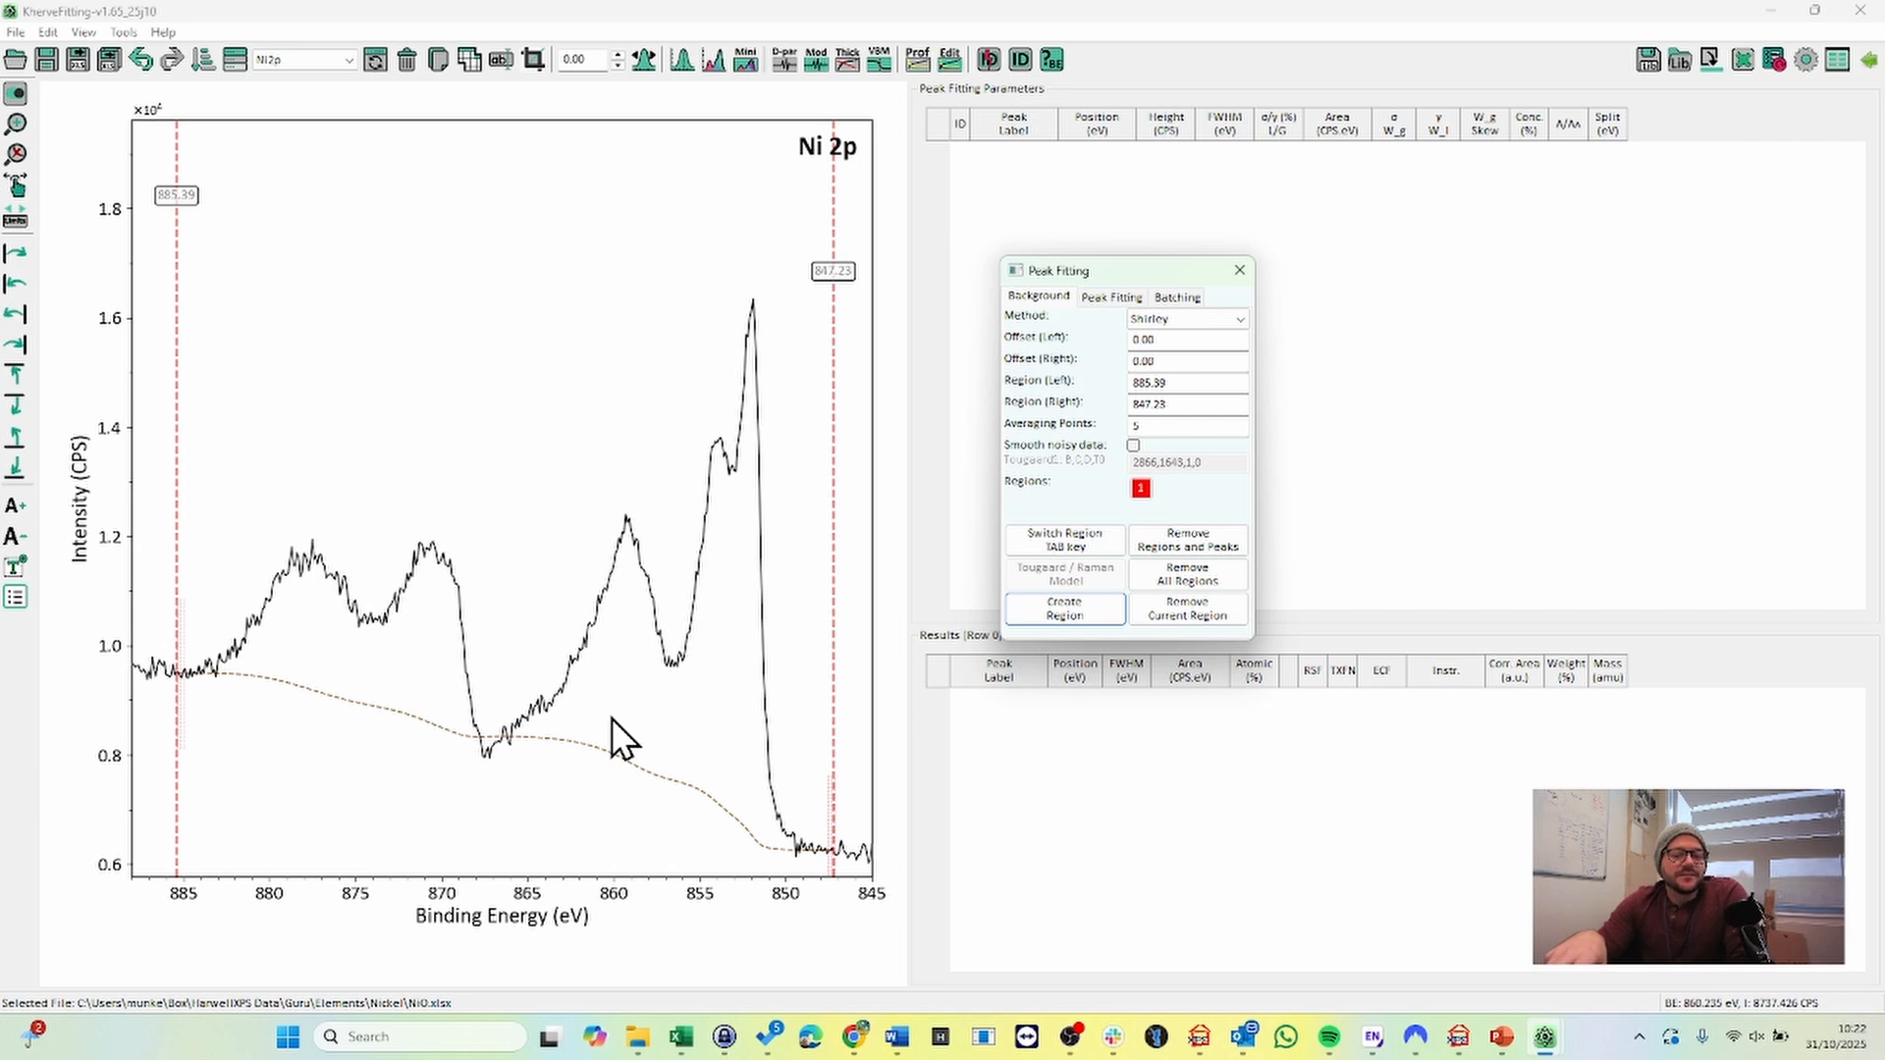
- Widen the Ni 2p background region so its limits are about 887.44 and 846.43 eV
left_click(176, 659)
left_click_drag(167, 663, 142, 664)
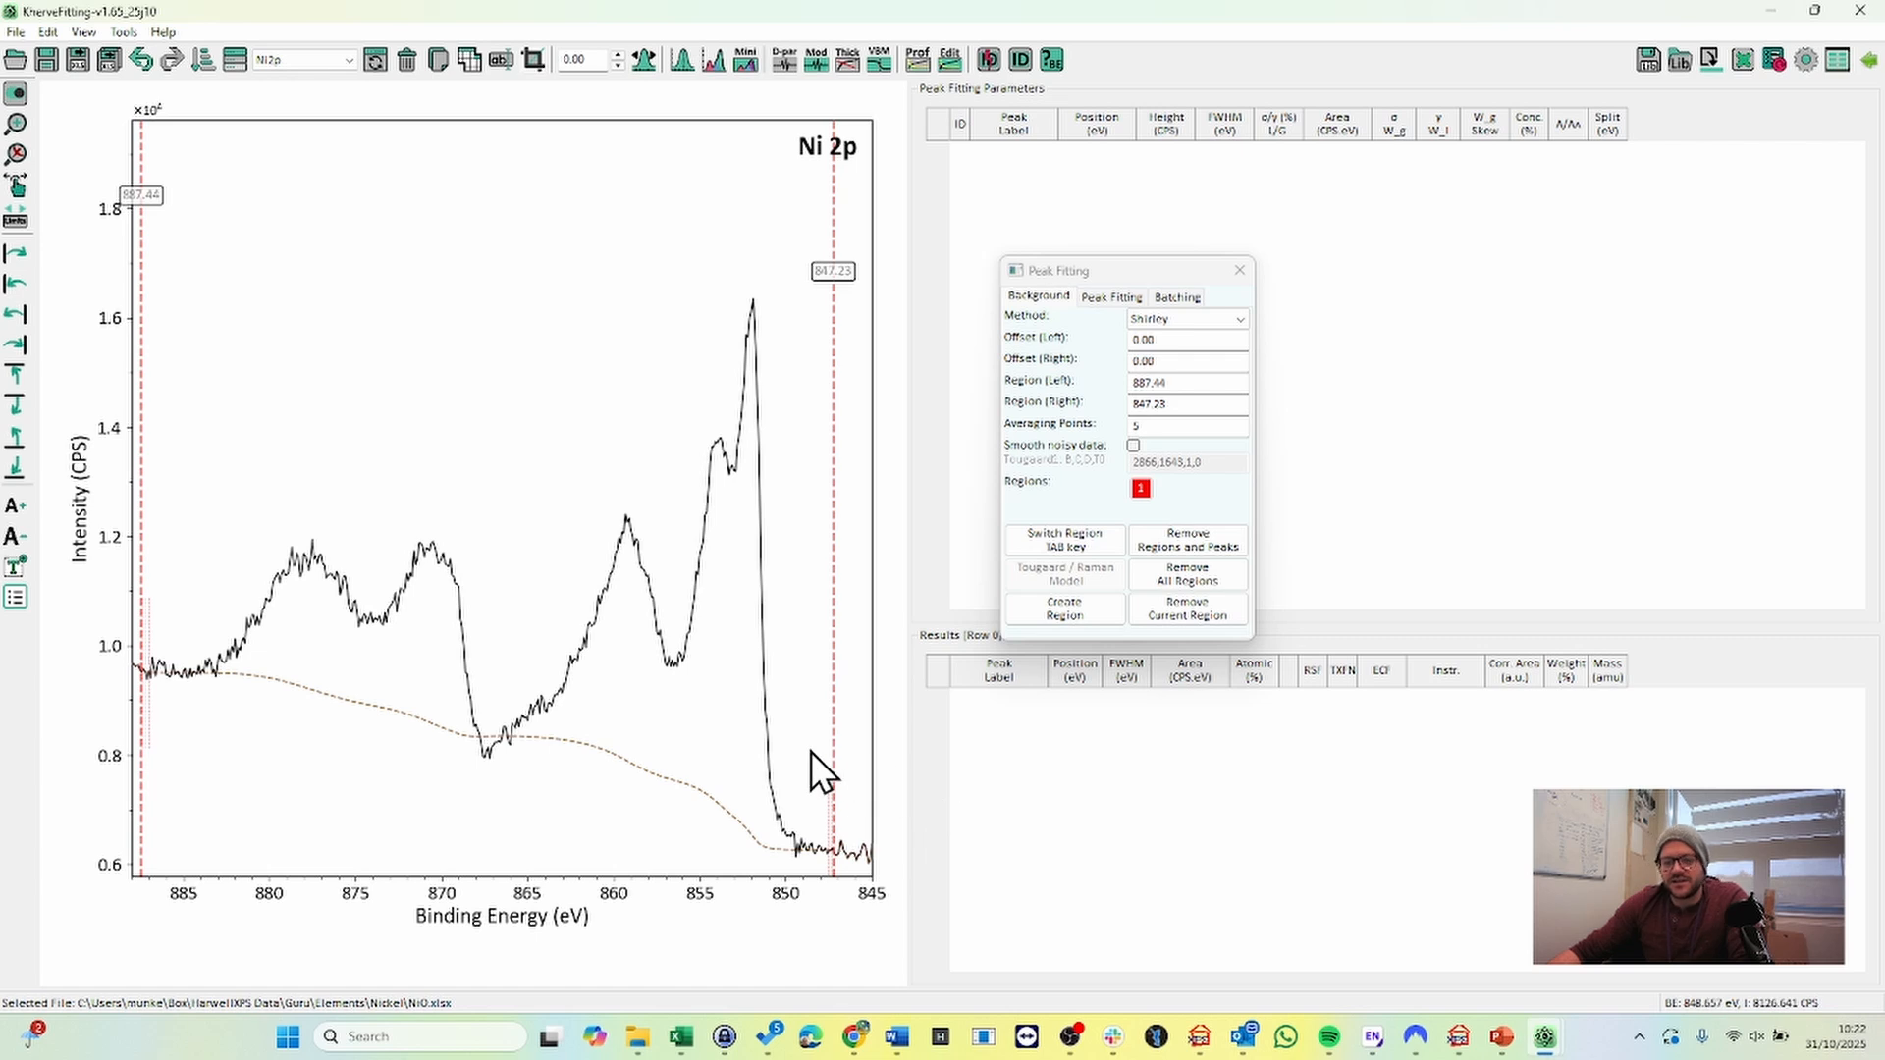
left_click_drag(830, 815, 850, 821)
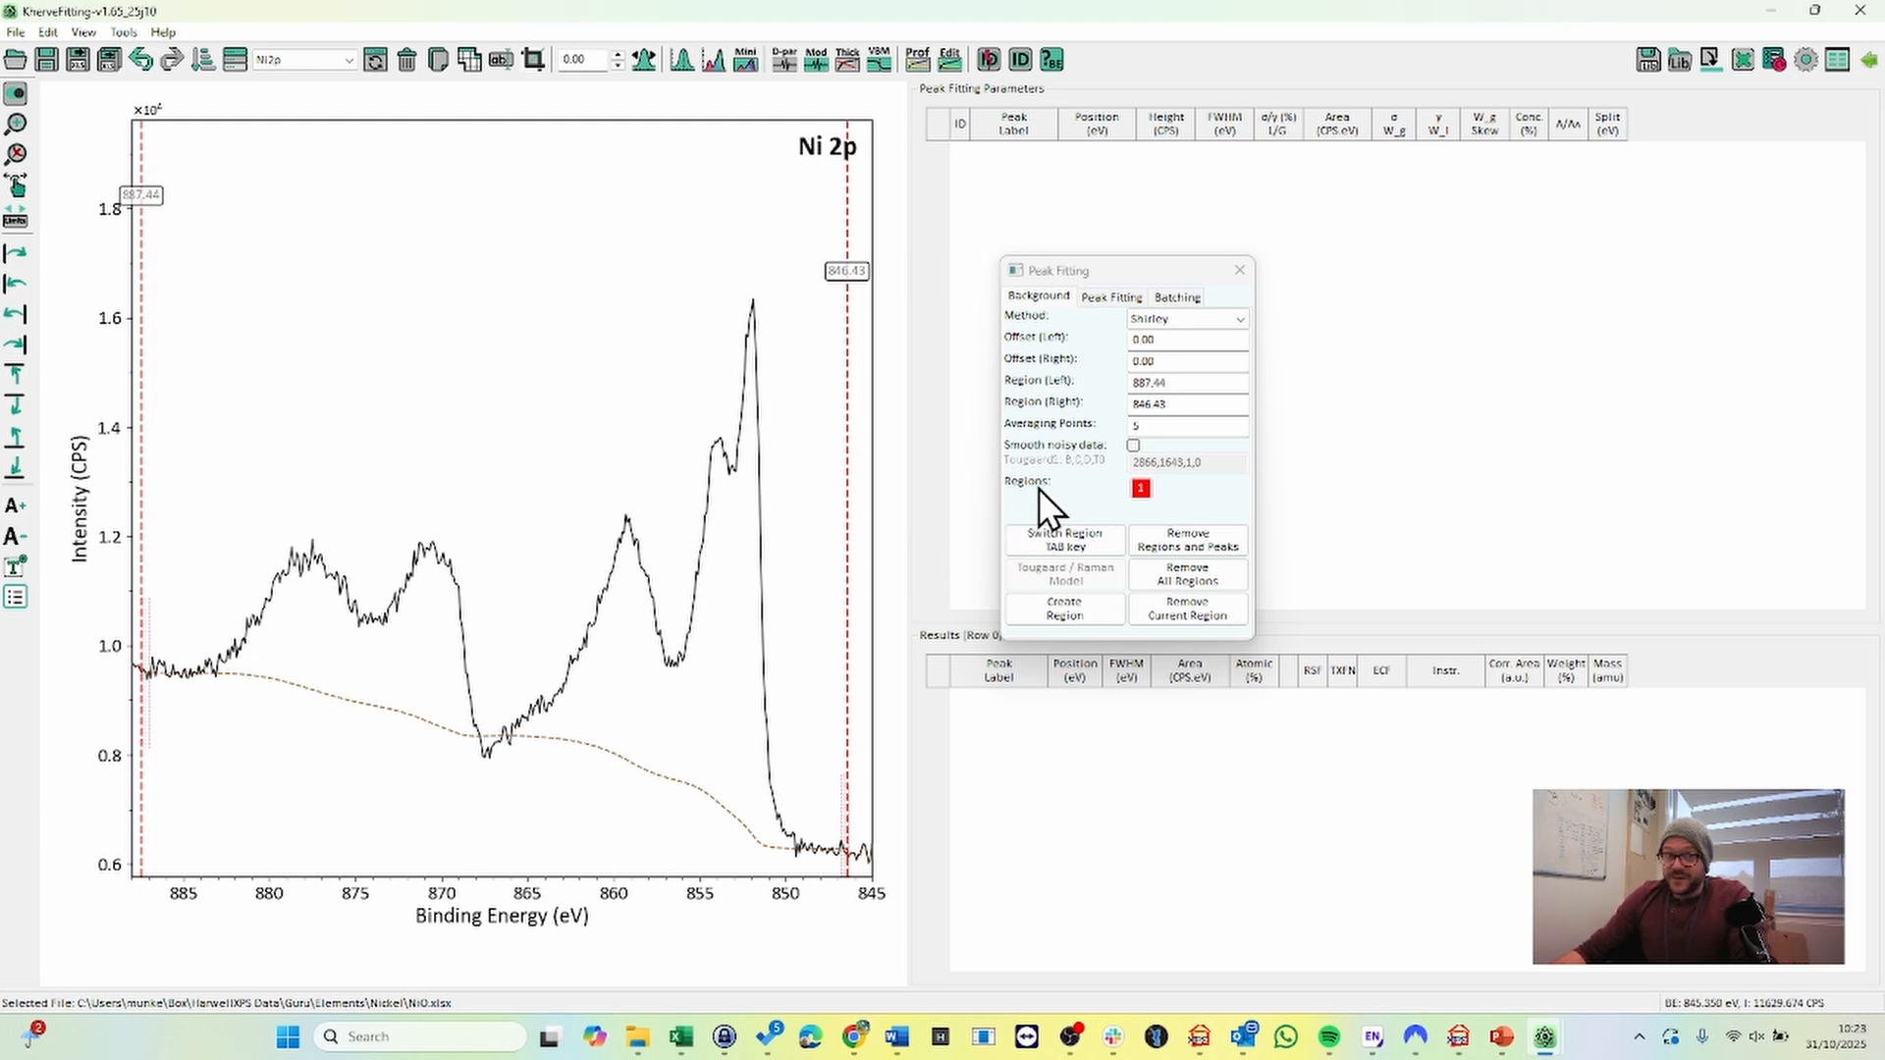
- Set the left offset of the Ni 2p Shirley background to 50
left_click(1184, 340)
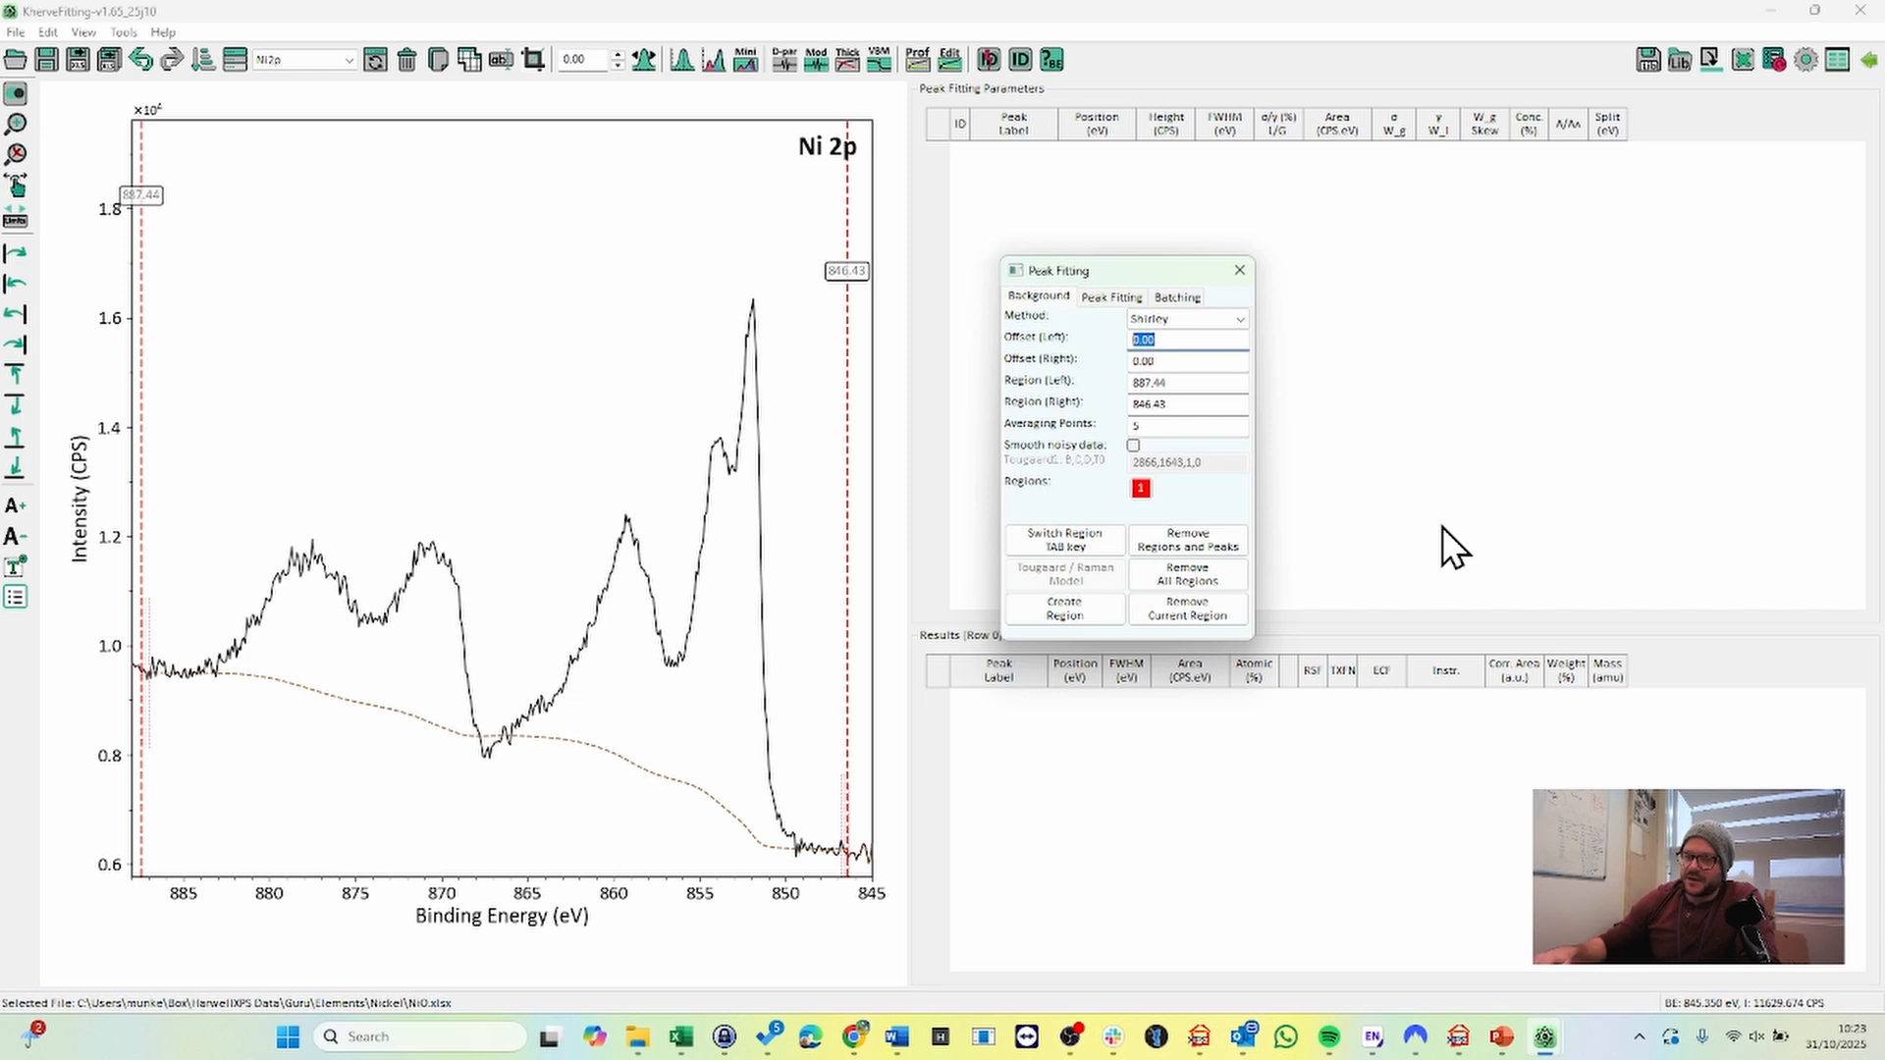
type("5")
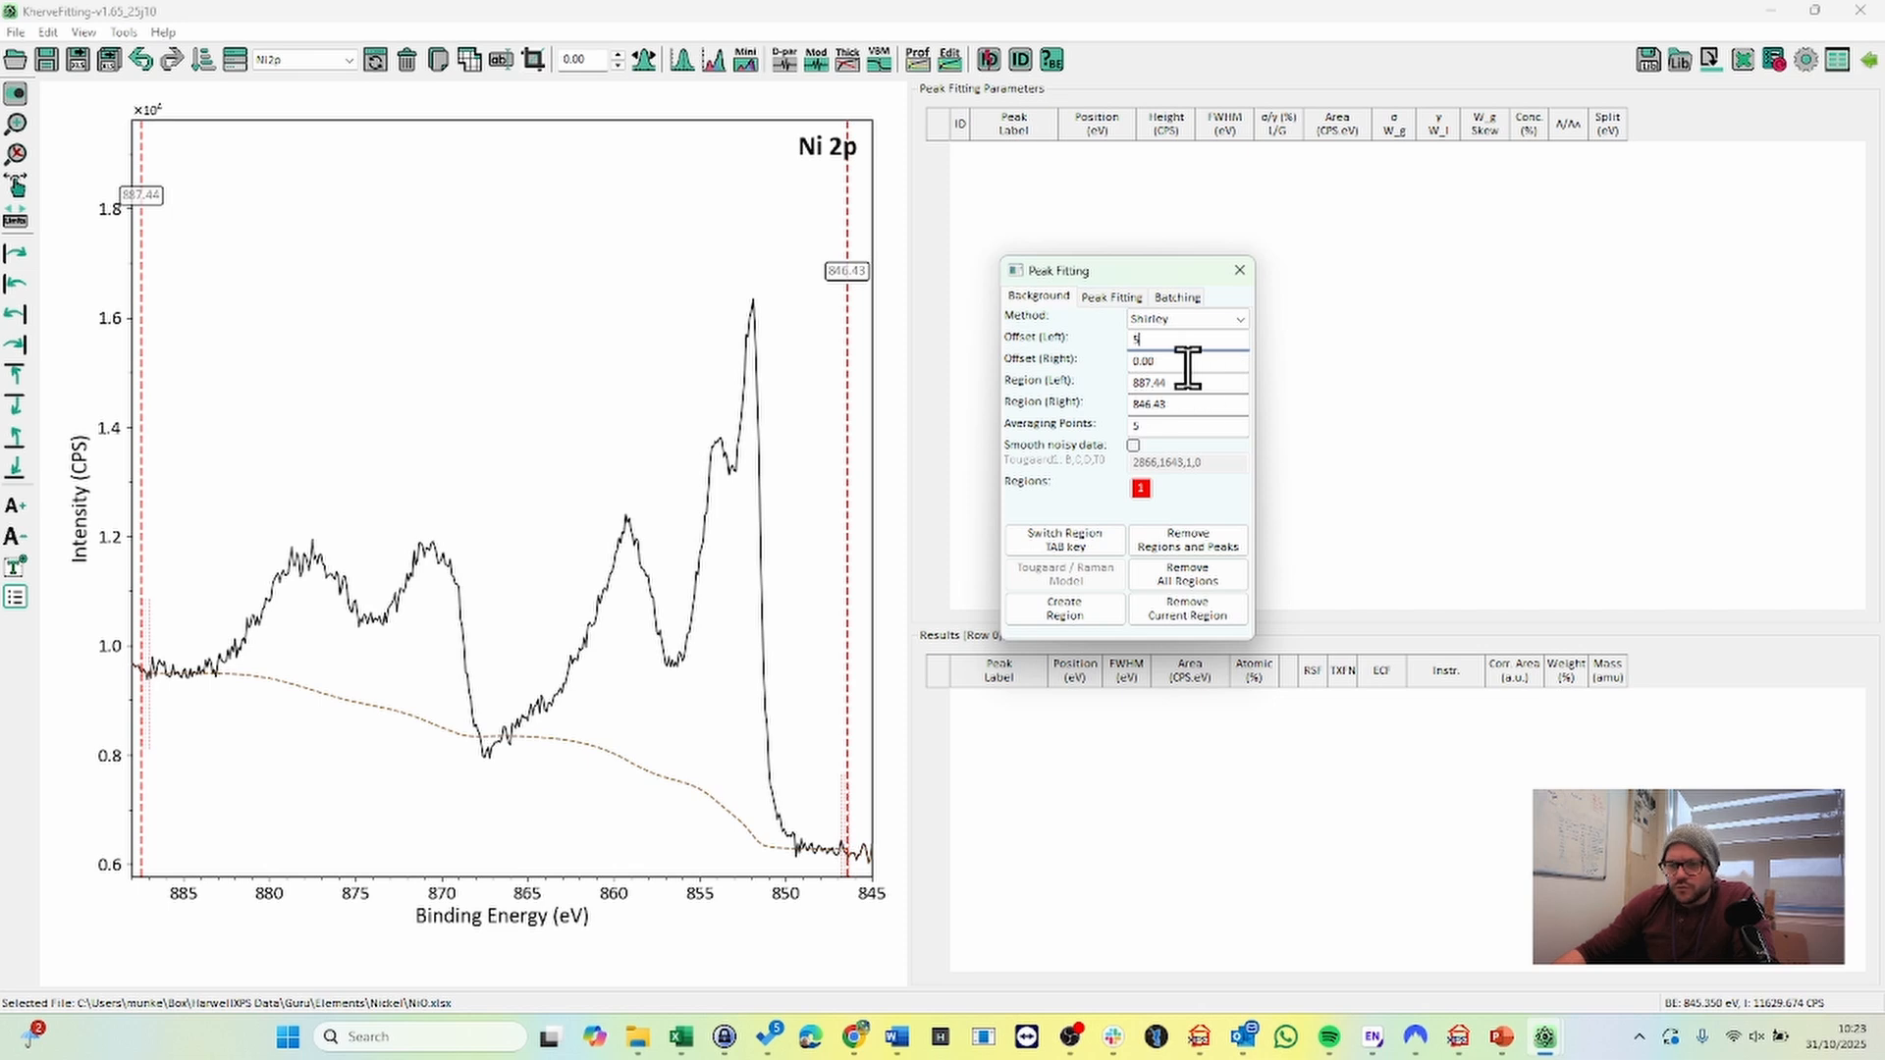
type("0")
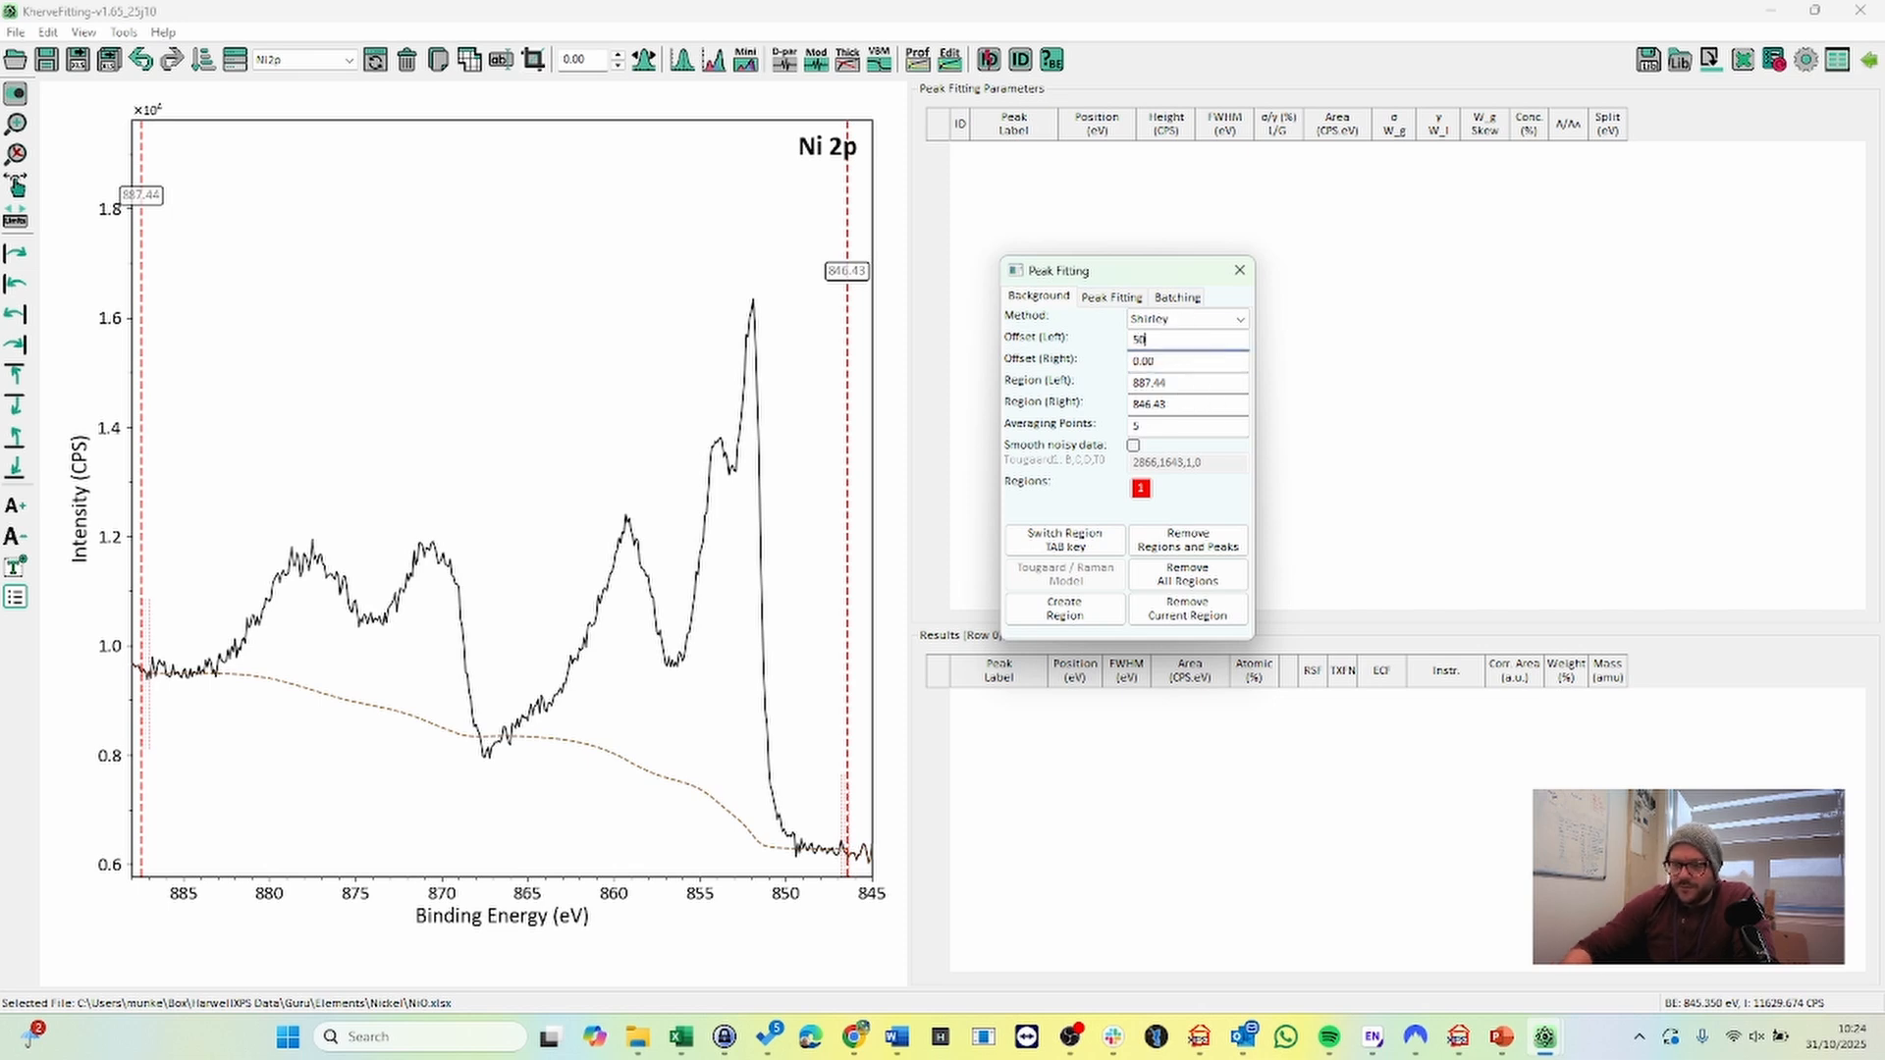
left_click(1170, 360)
left_click(1171, 337)
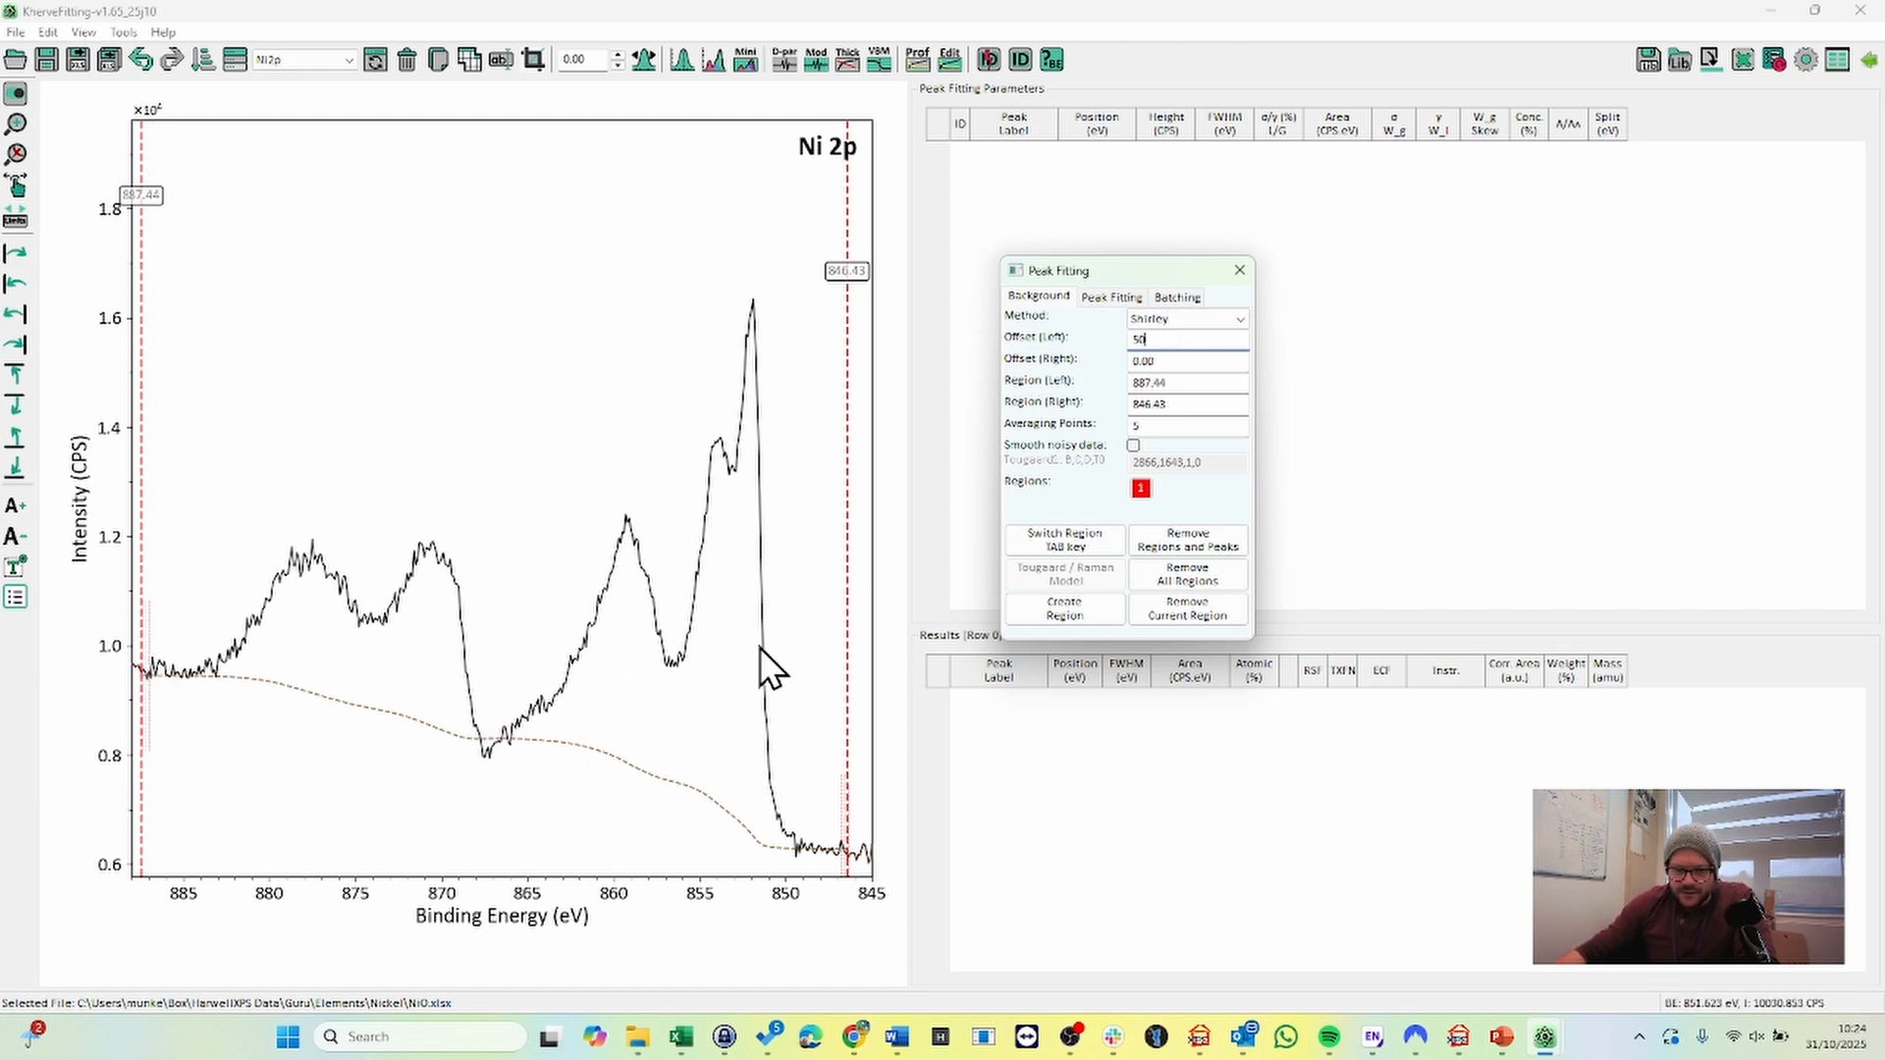
- Increase the left offset of the Ni 2p Shirley background to 250
left_click_drag(1148, 339, 1105, 340)
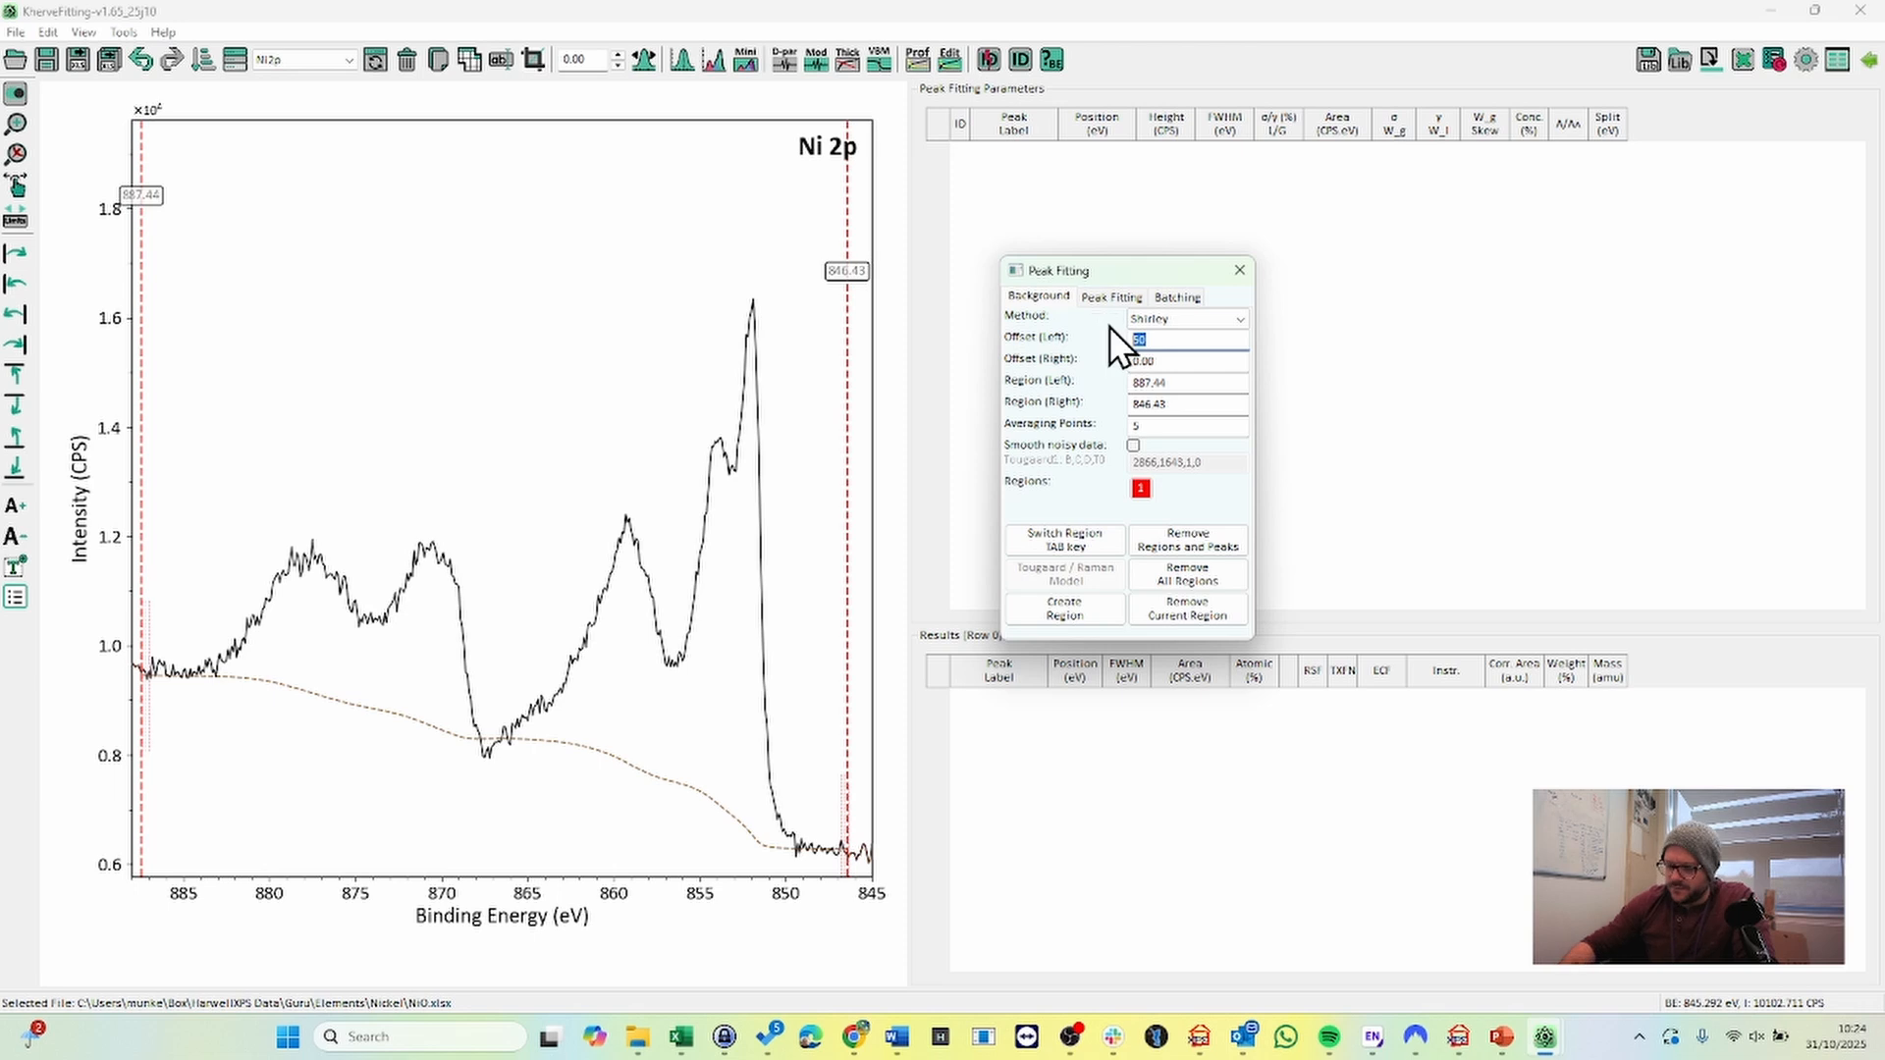
type("250")
key("Return")
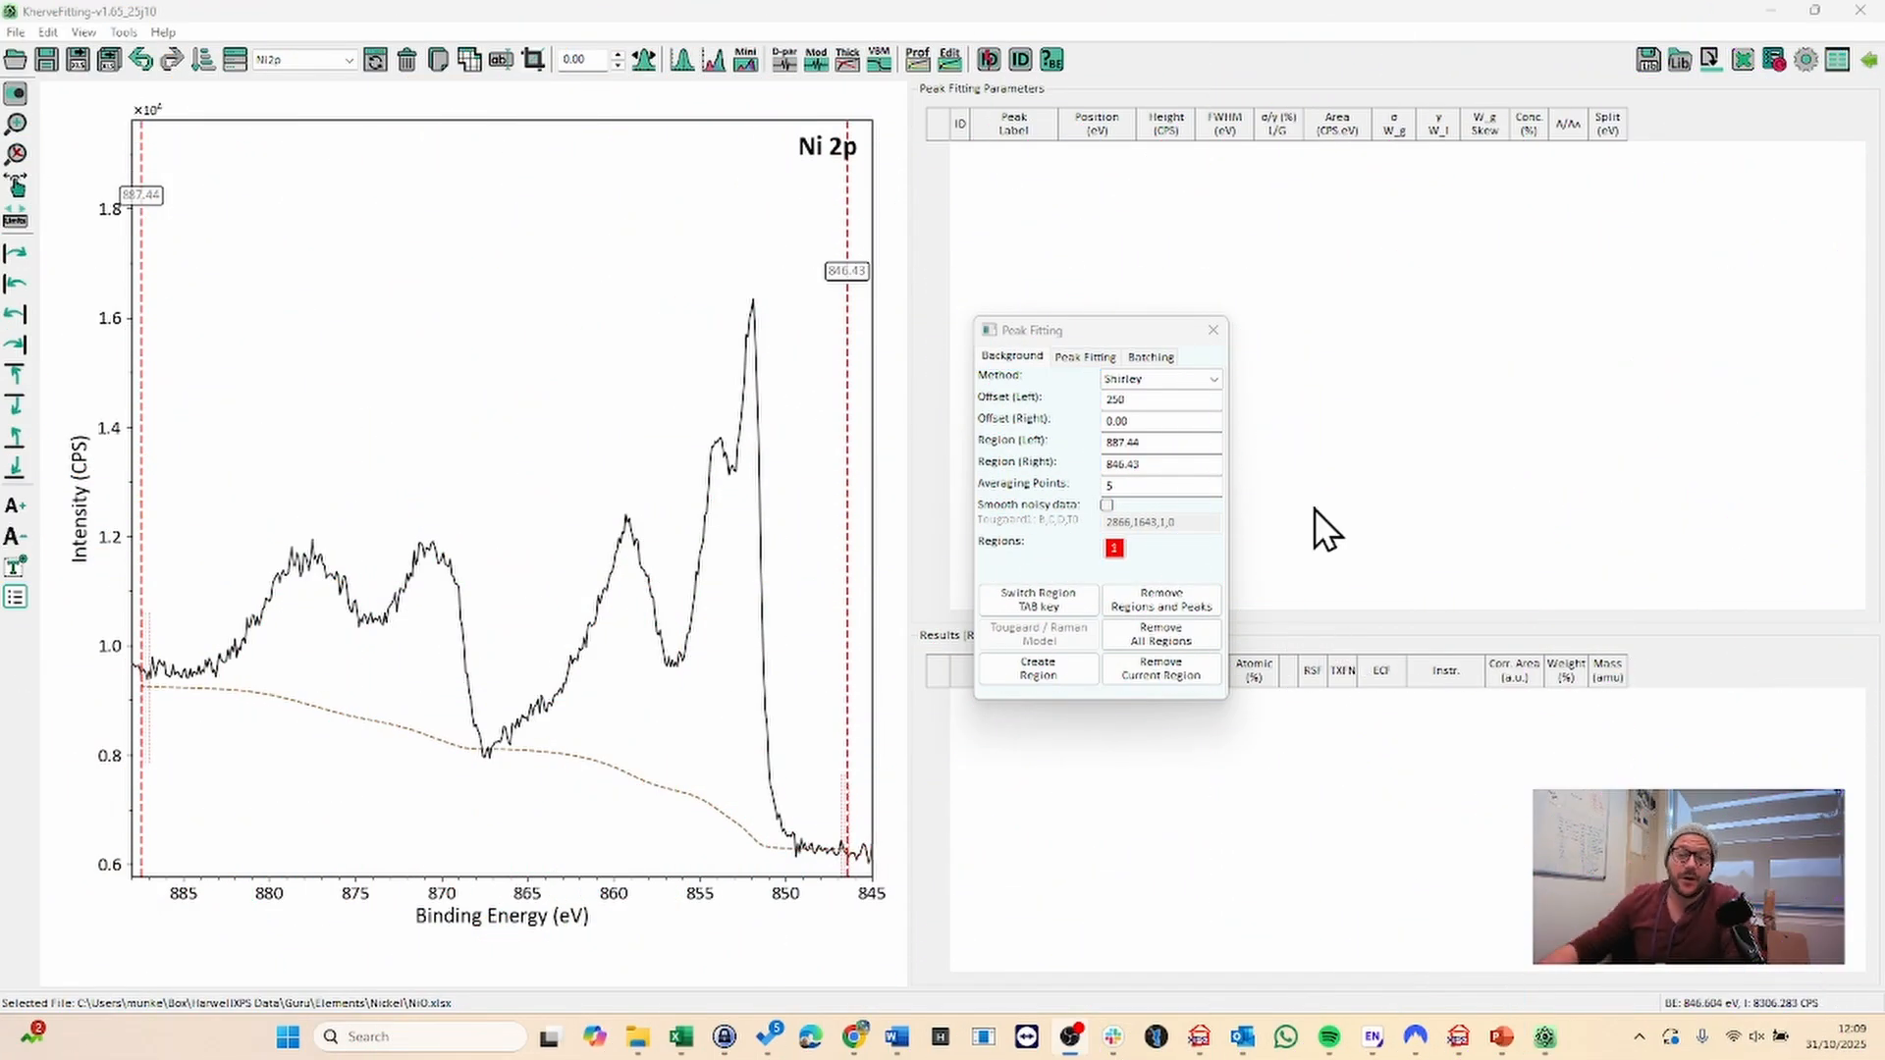
- Reset the left offset of the Ni 2p Shirley background to 0
double_click(1158, 399)
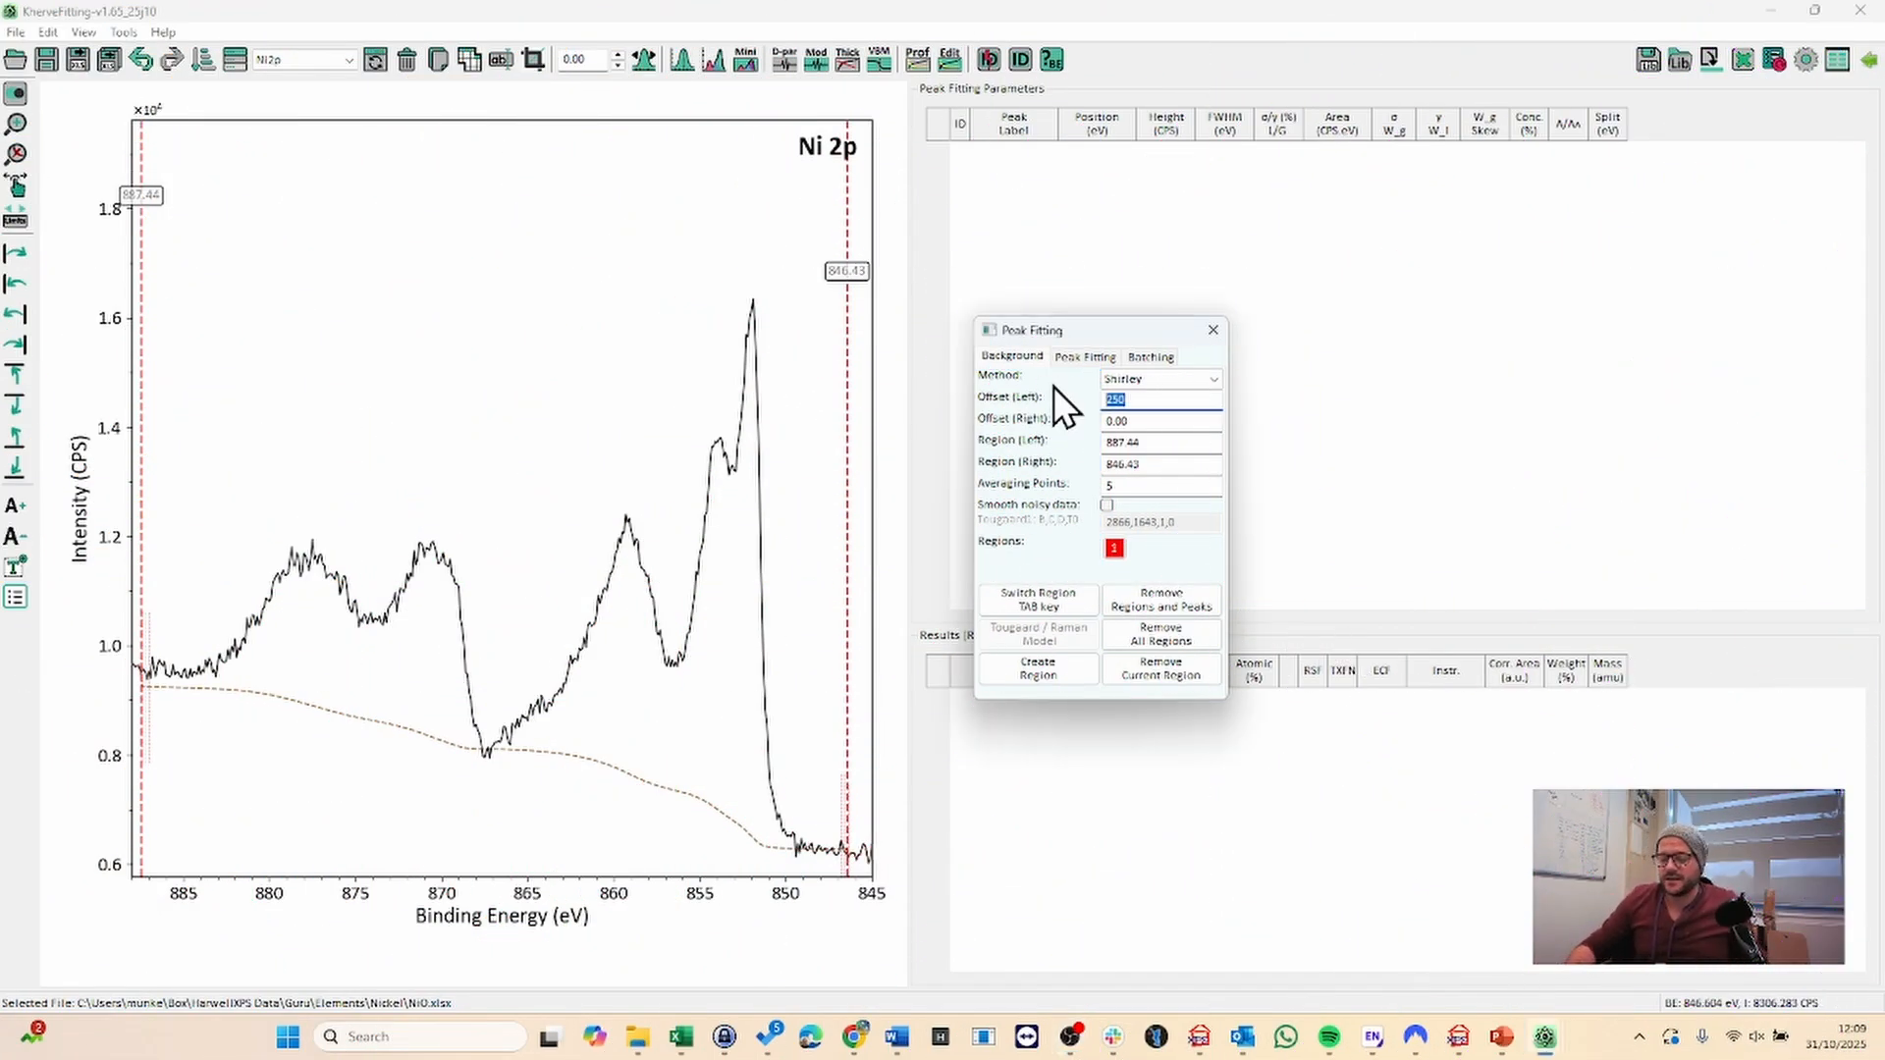
type("0")
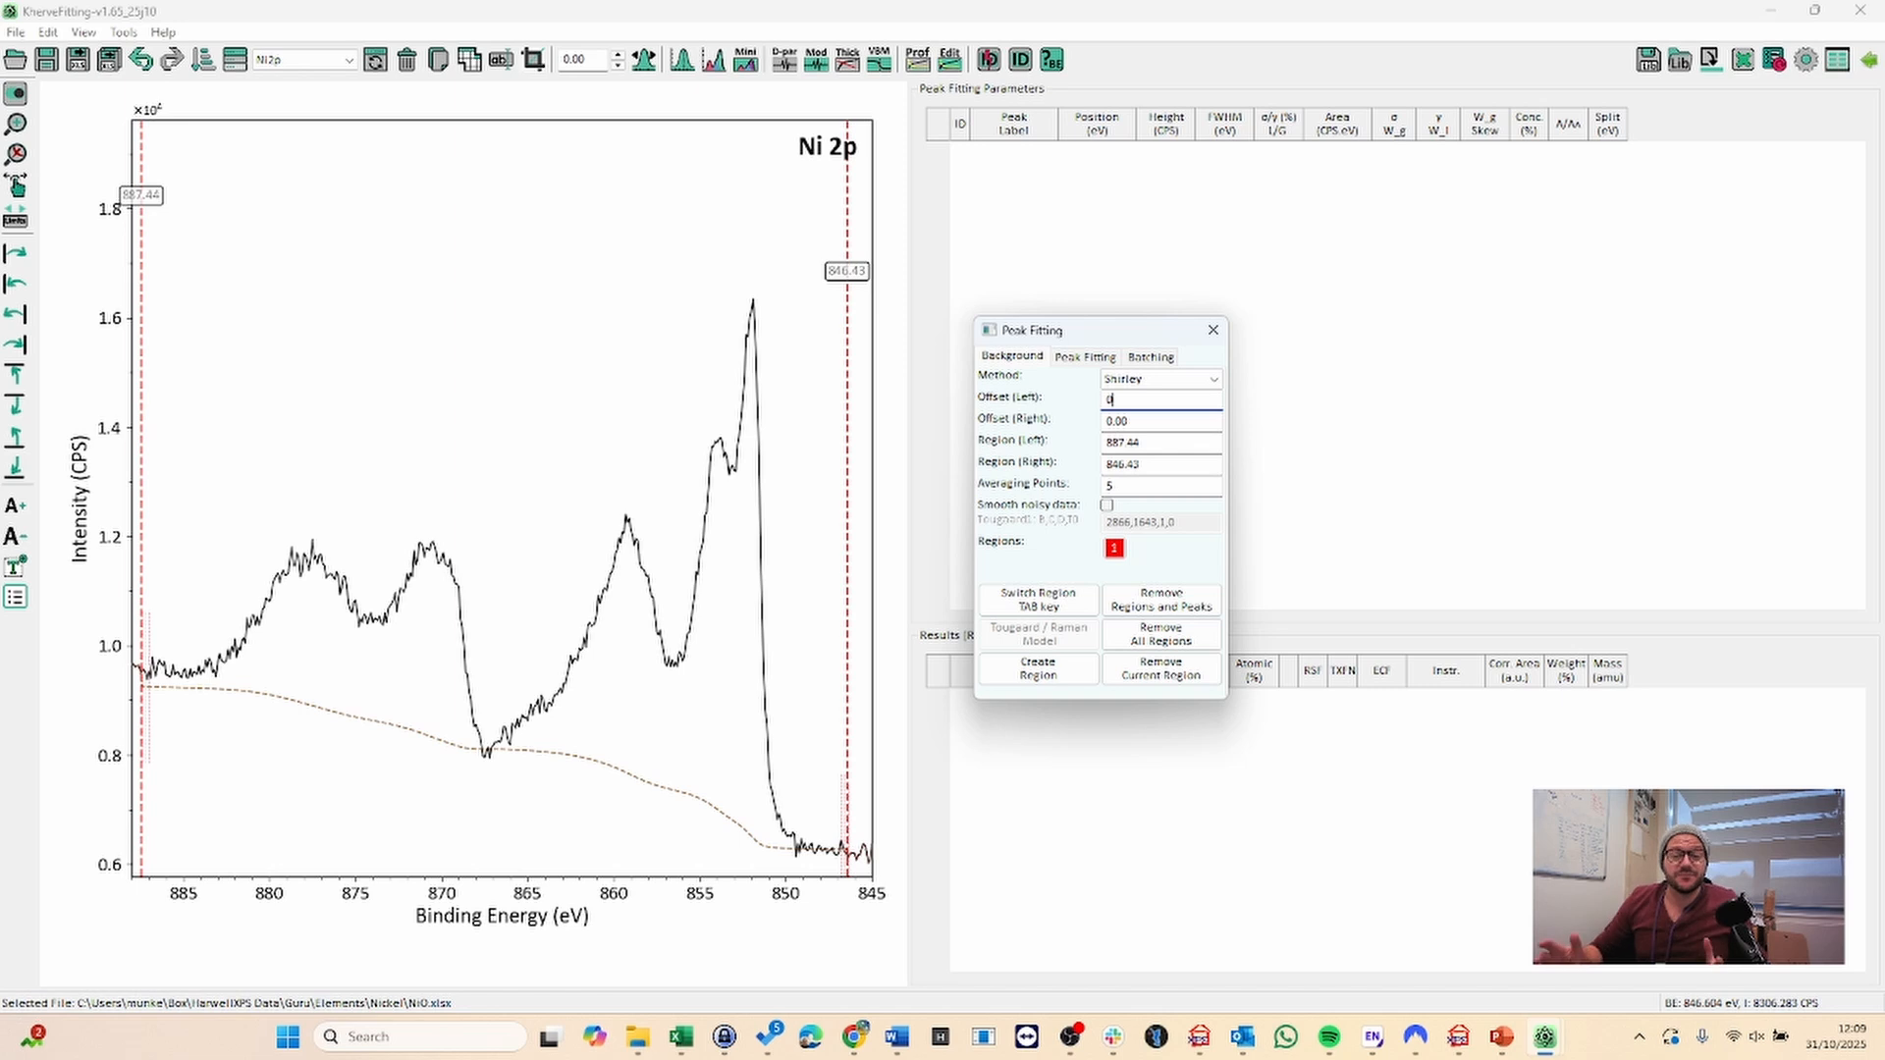
key("Return")
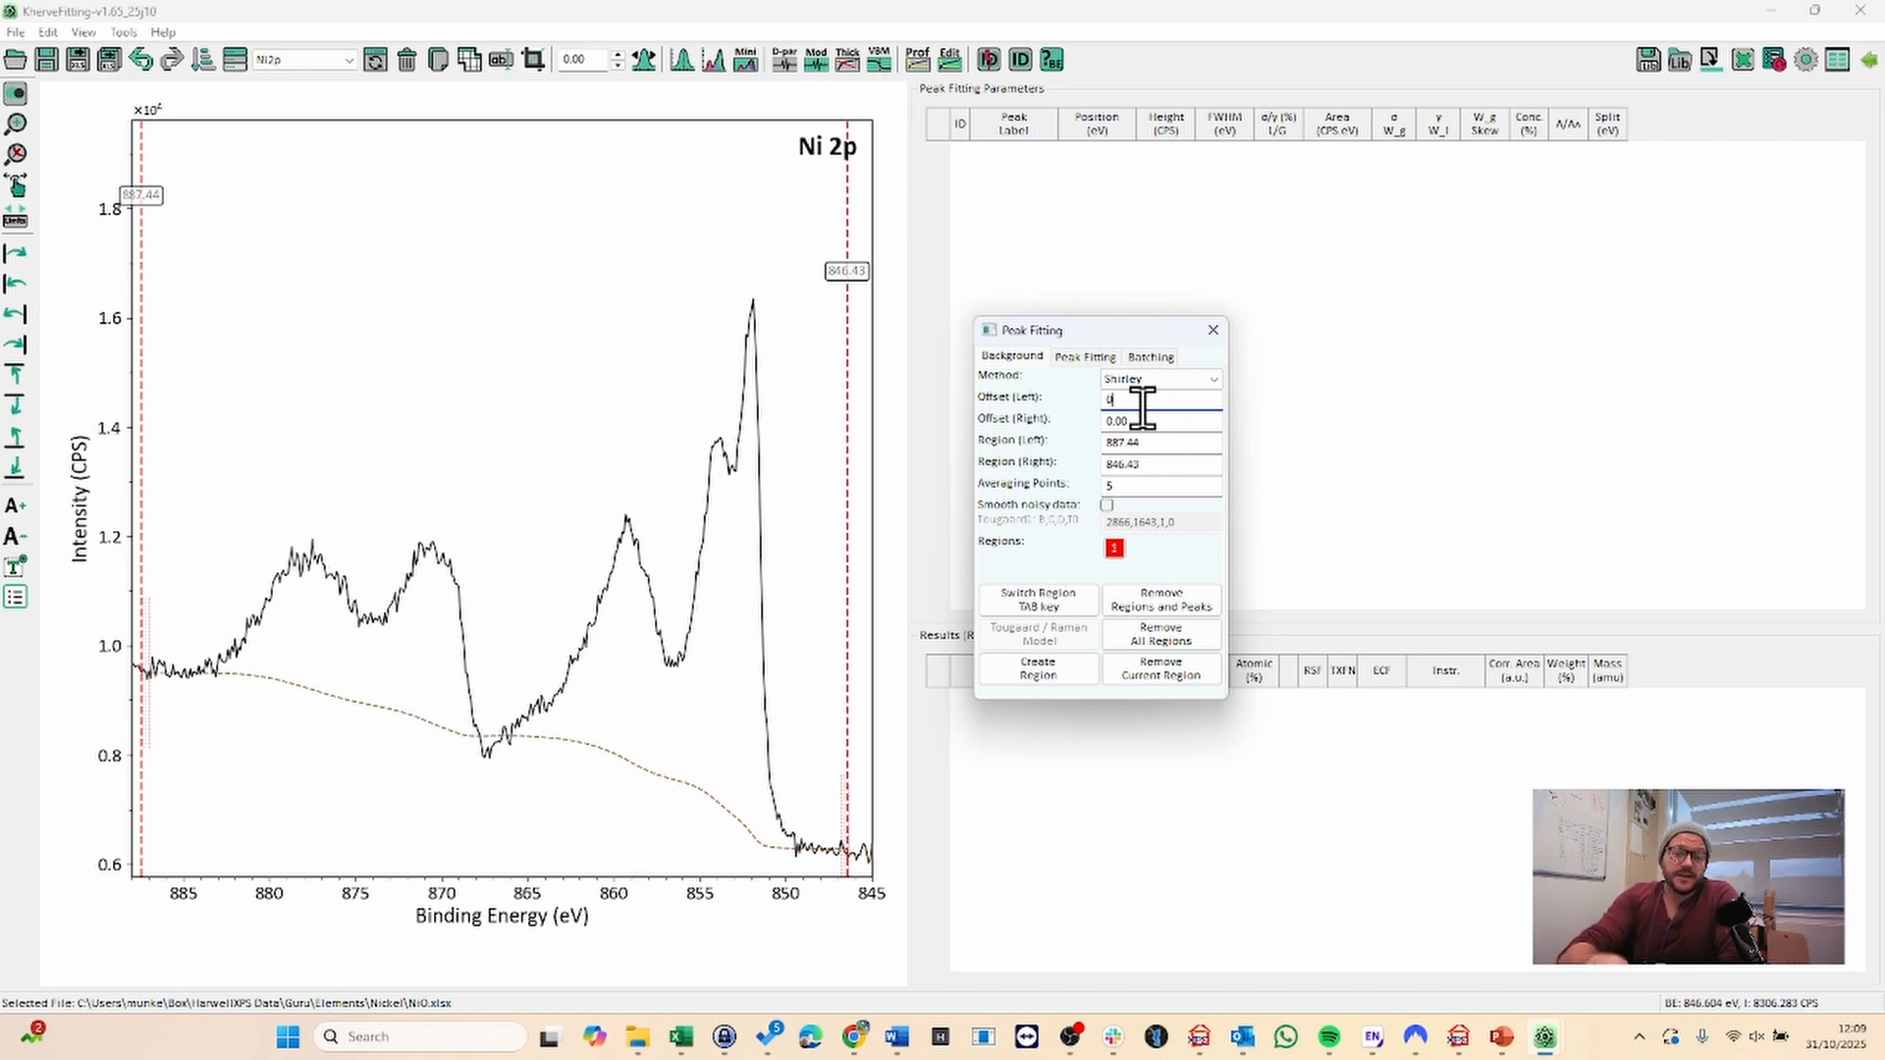
- Set the left limit of the Ni 2p Shirley background region to 867.5 eV
left_click(1173, 443)
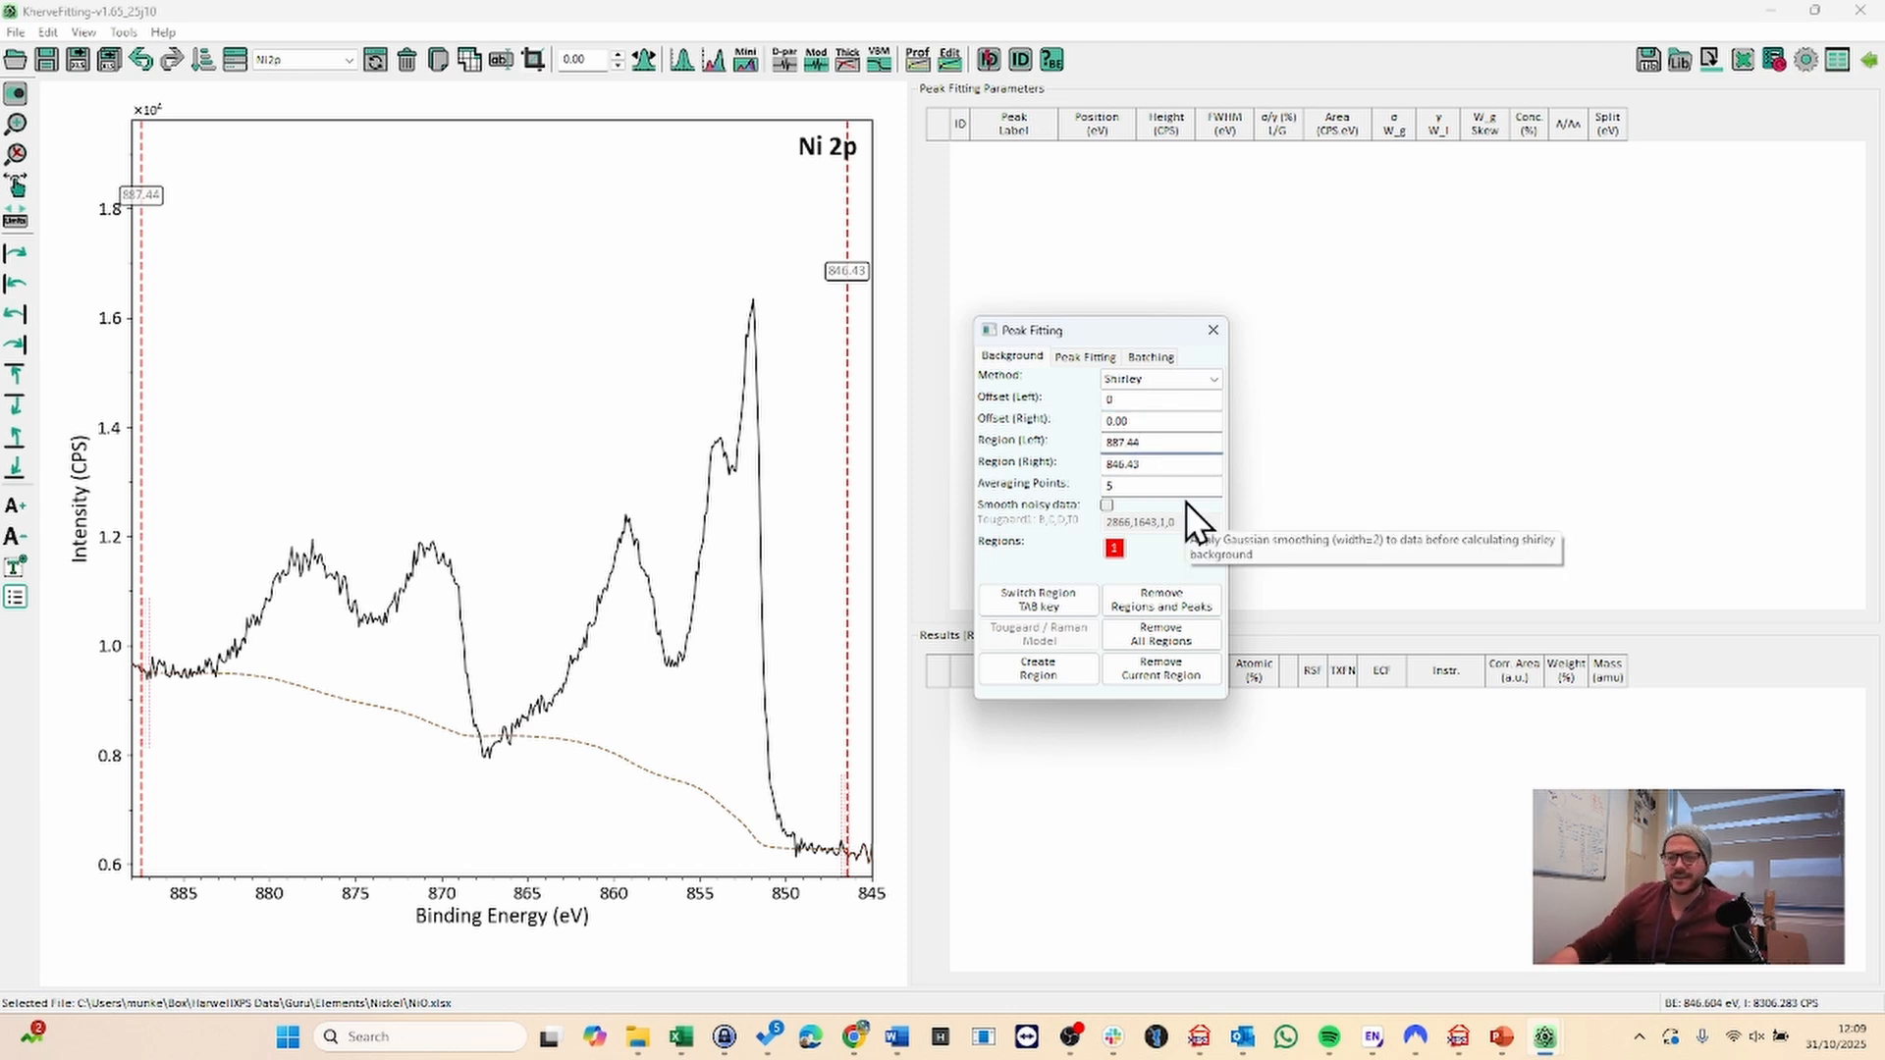
left_click(1162, 464)
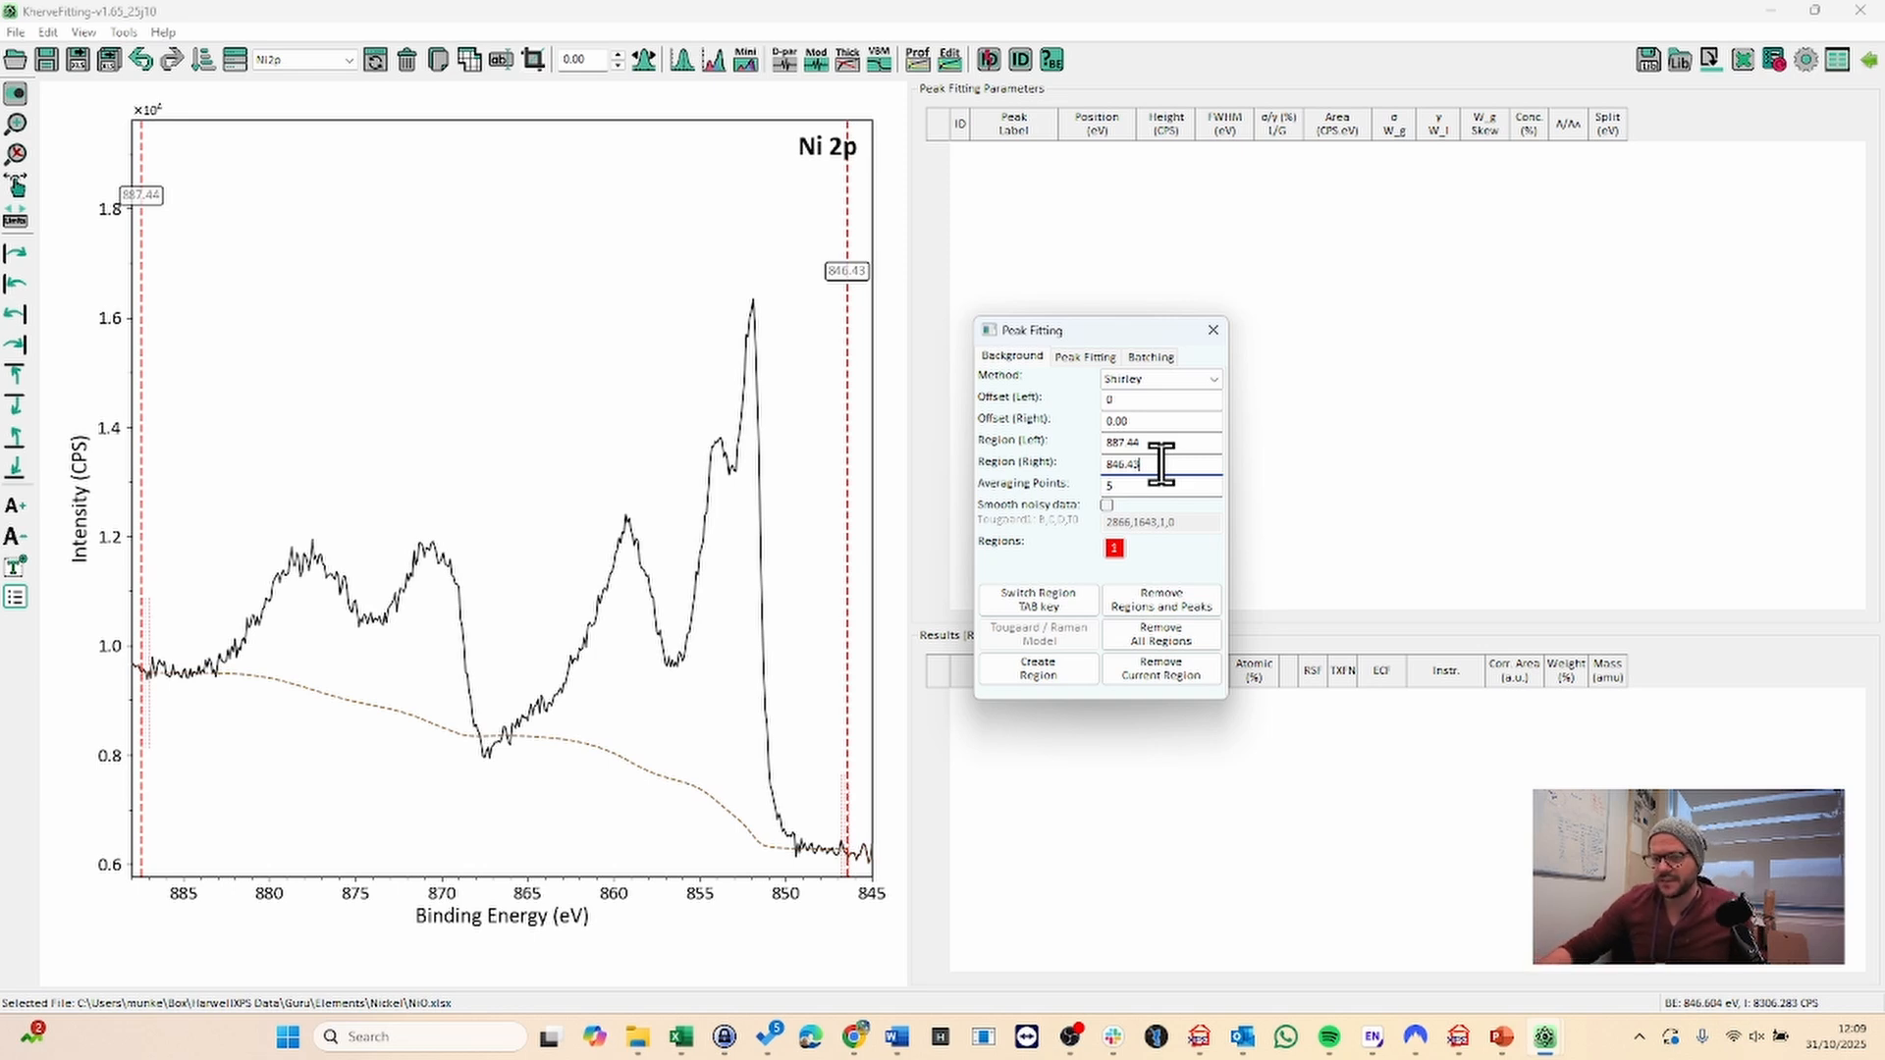
left_click_drag(1153, 441, 1057, 440)
type("8")
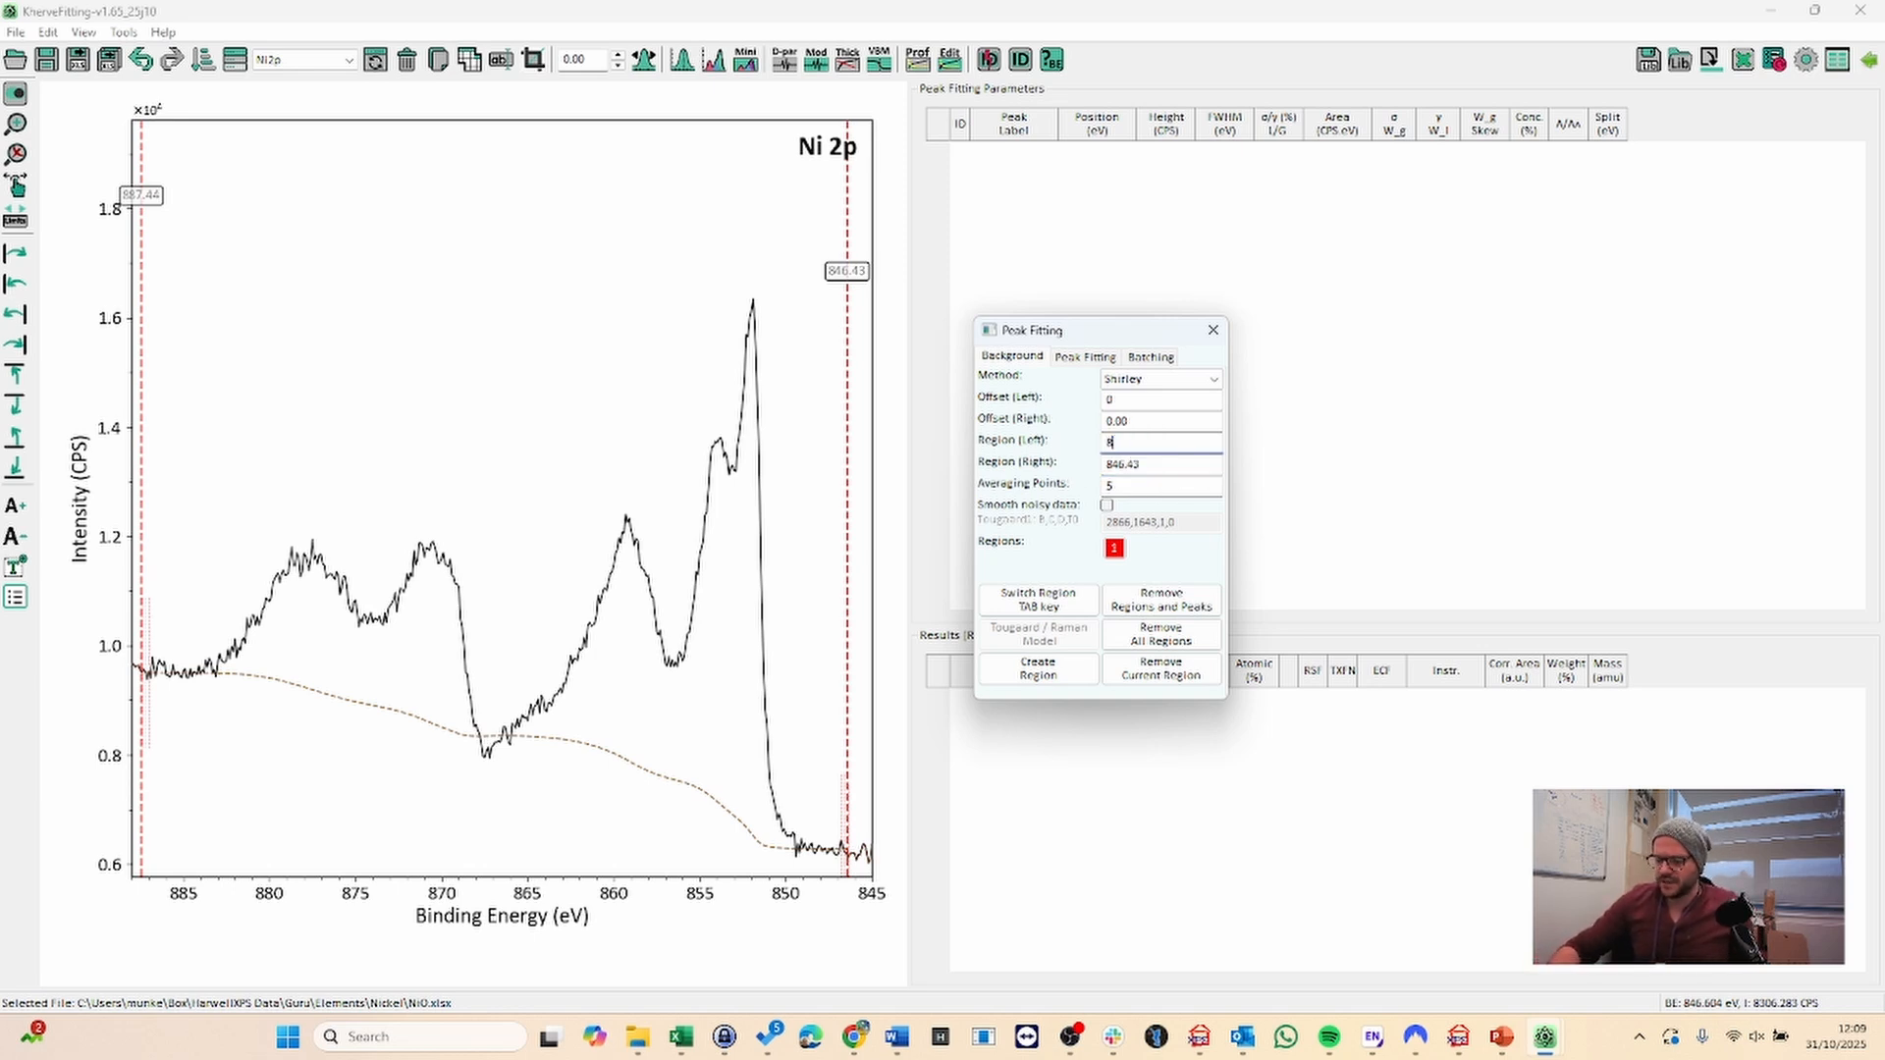
type("67.5")
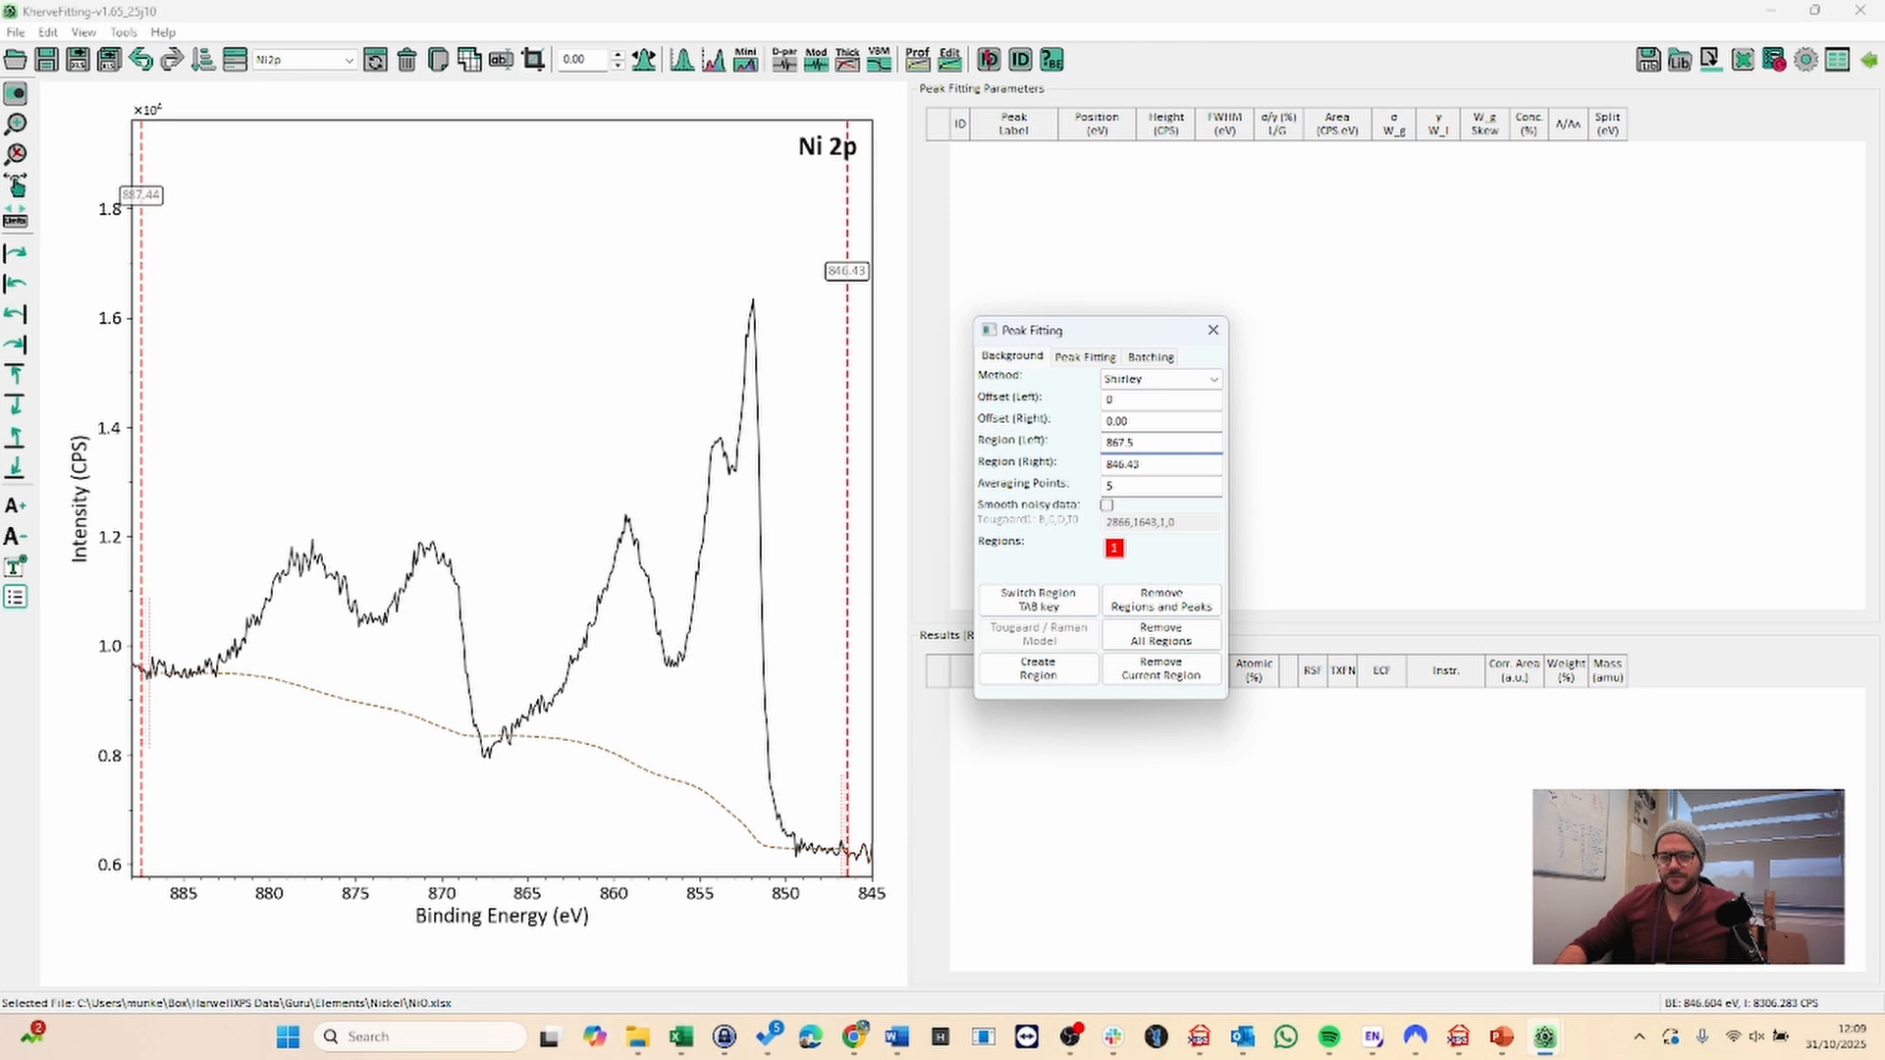
key("Return")
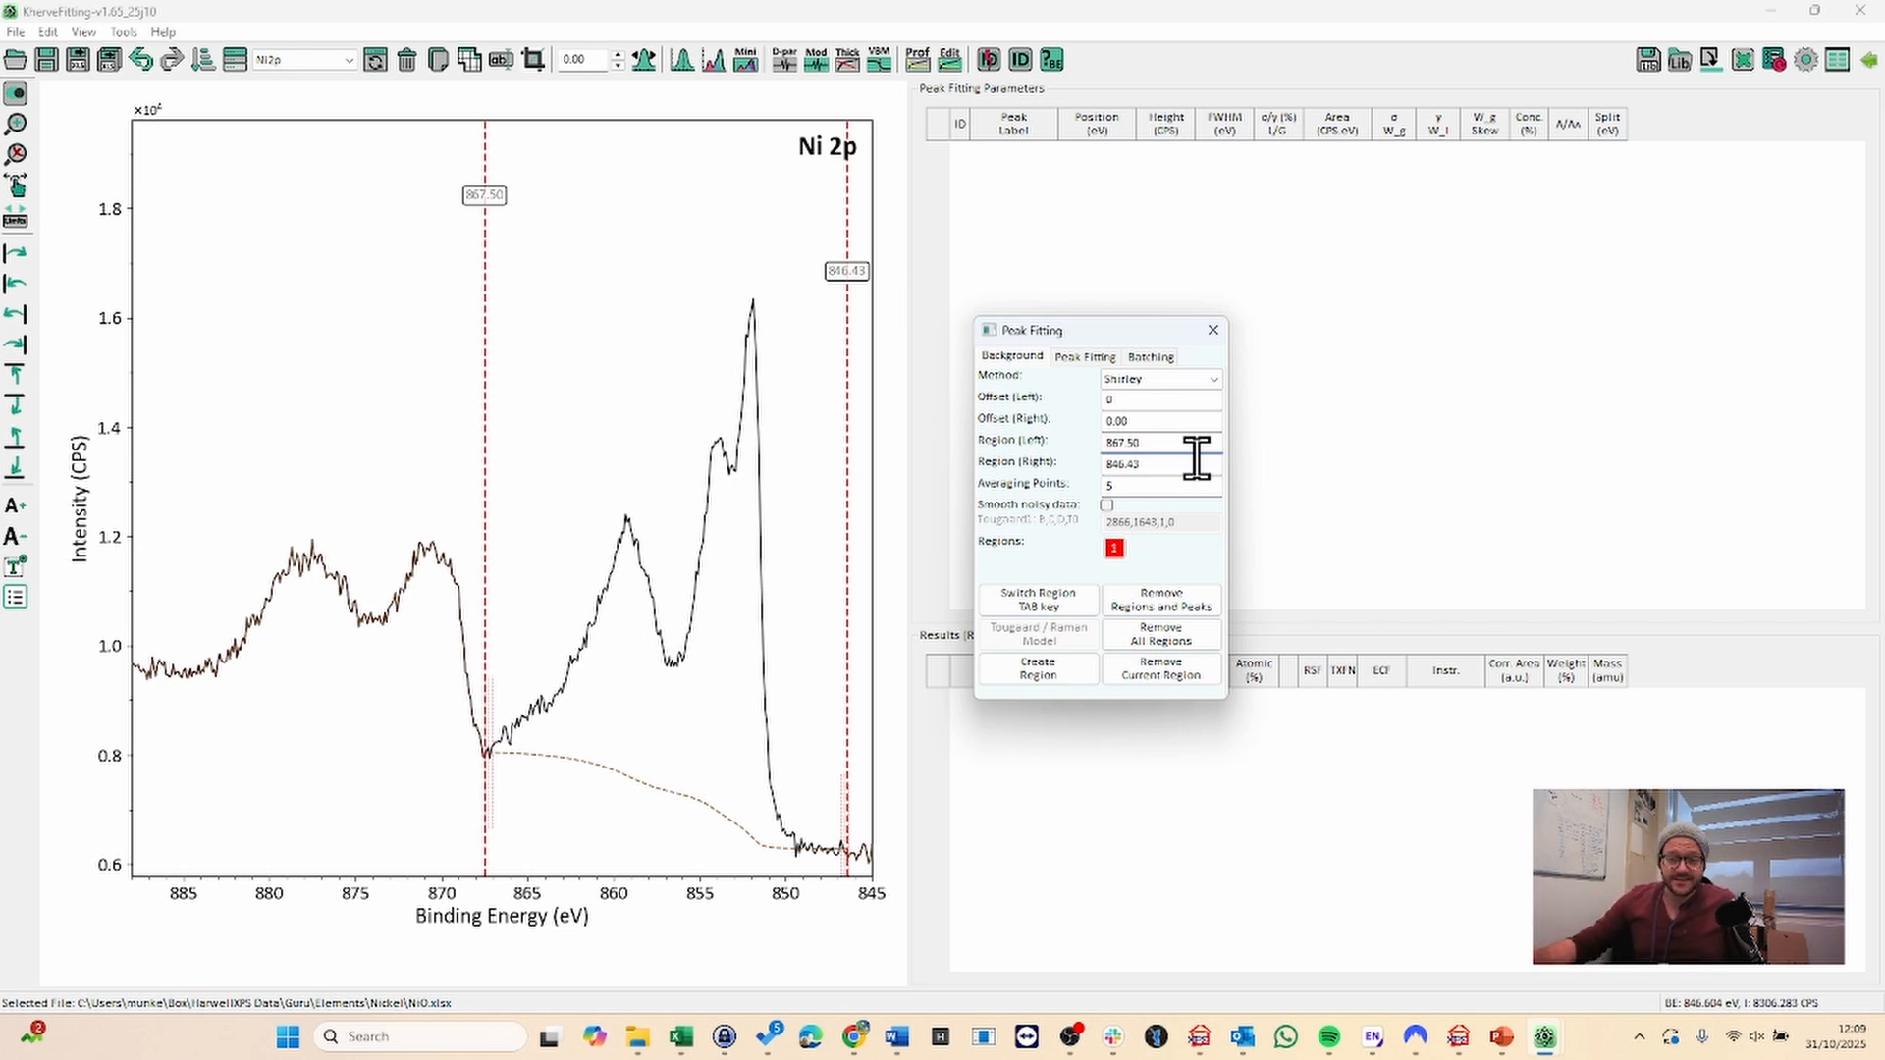
- Create a second Ni 2p Shirley background region and set its left limit to 886 eV
left_click(1027, 682)
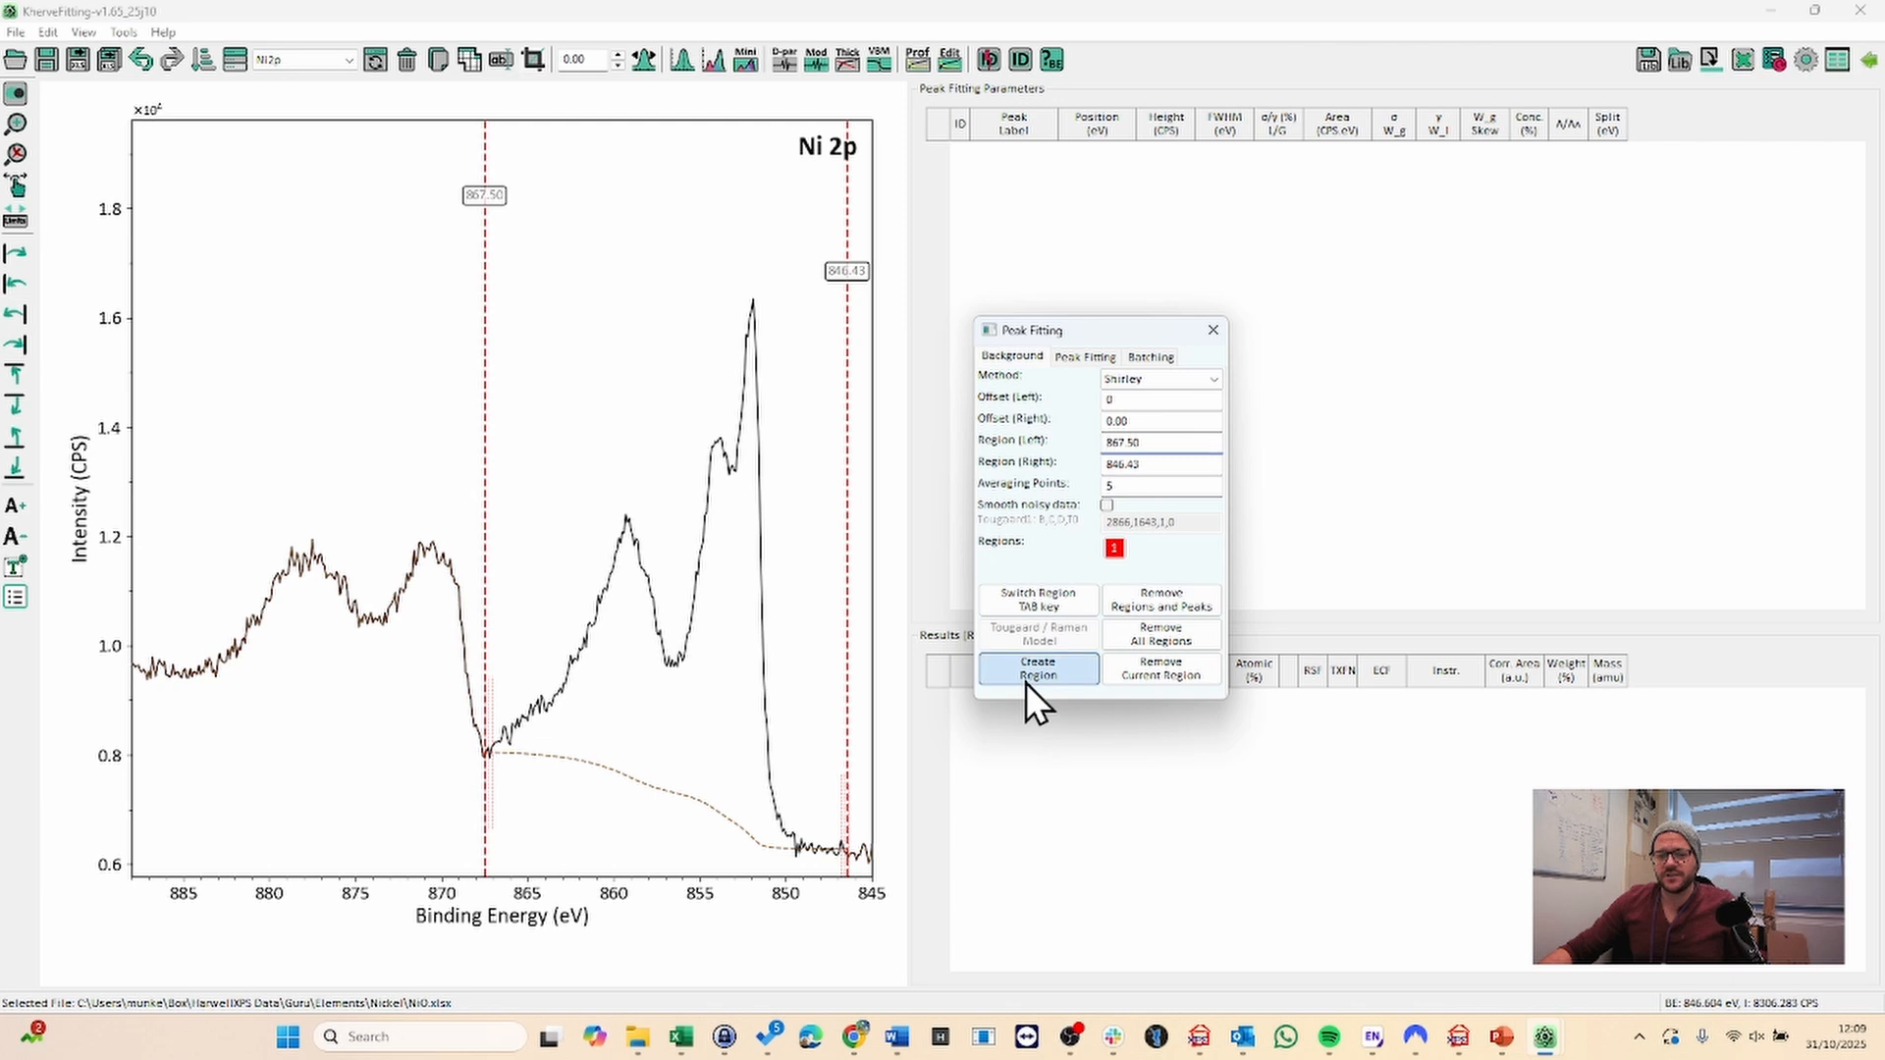
left_click(1143, 548)
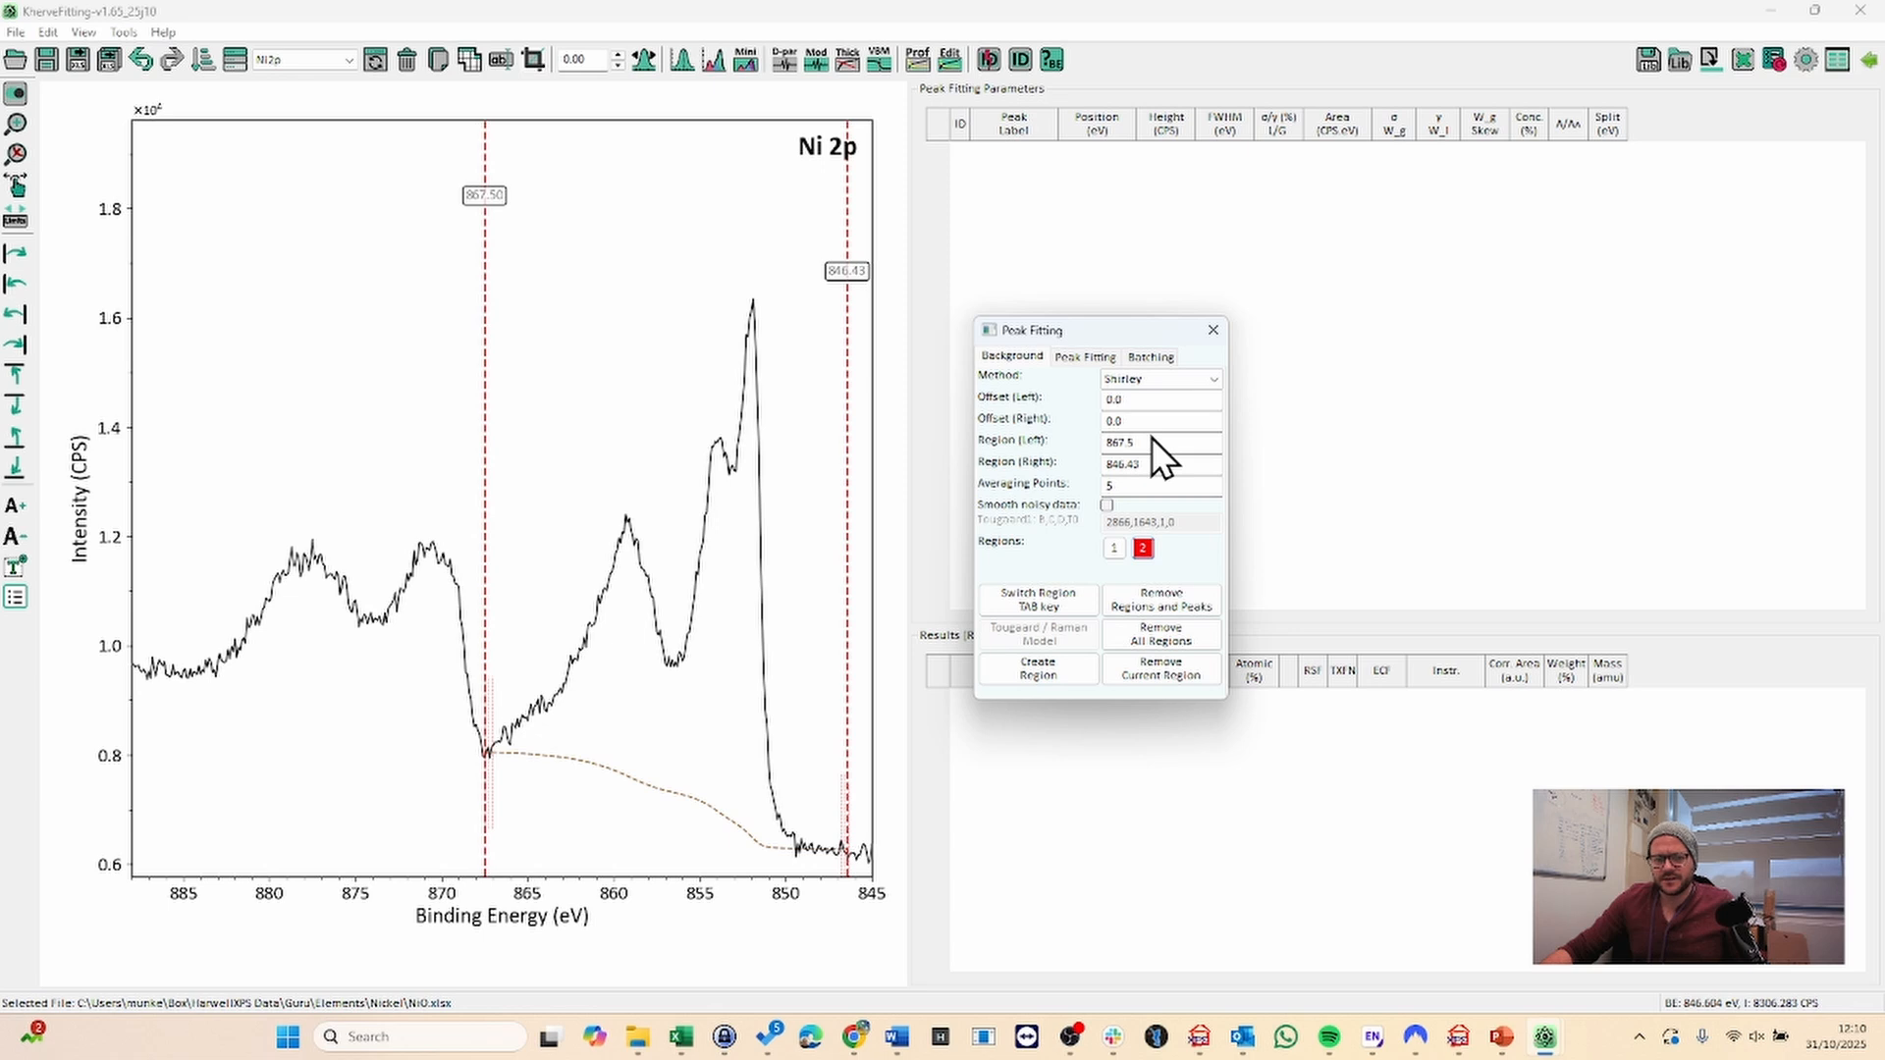
left_click_drag(1150, 443, 1074, 448)
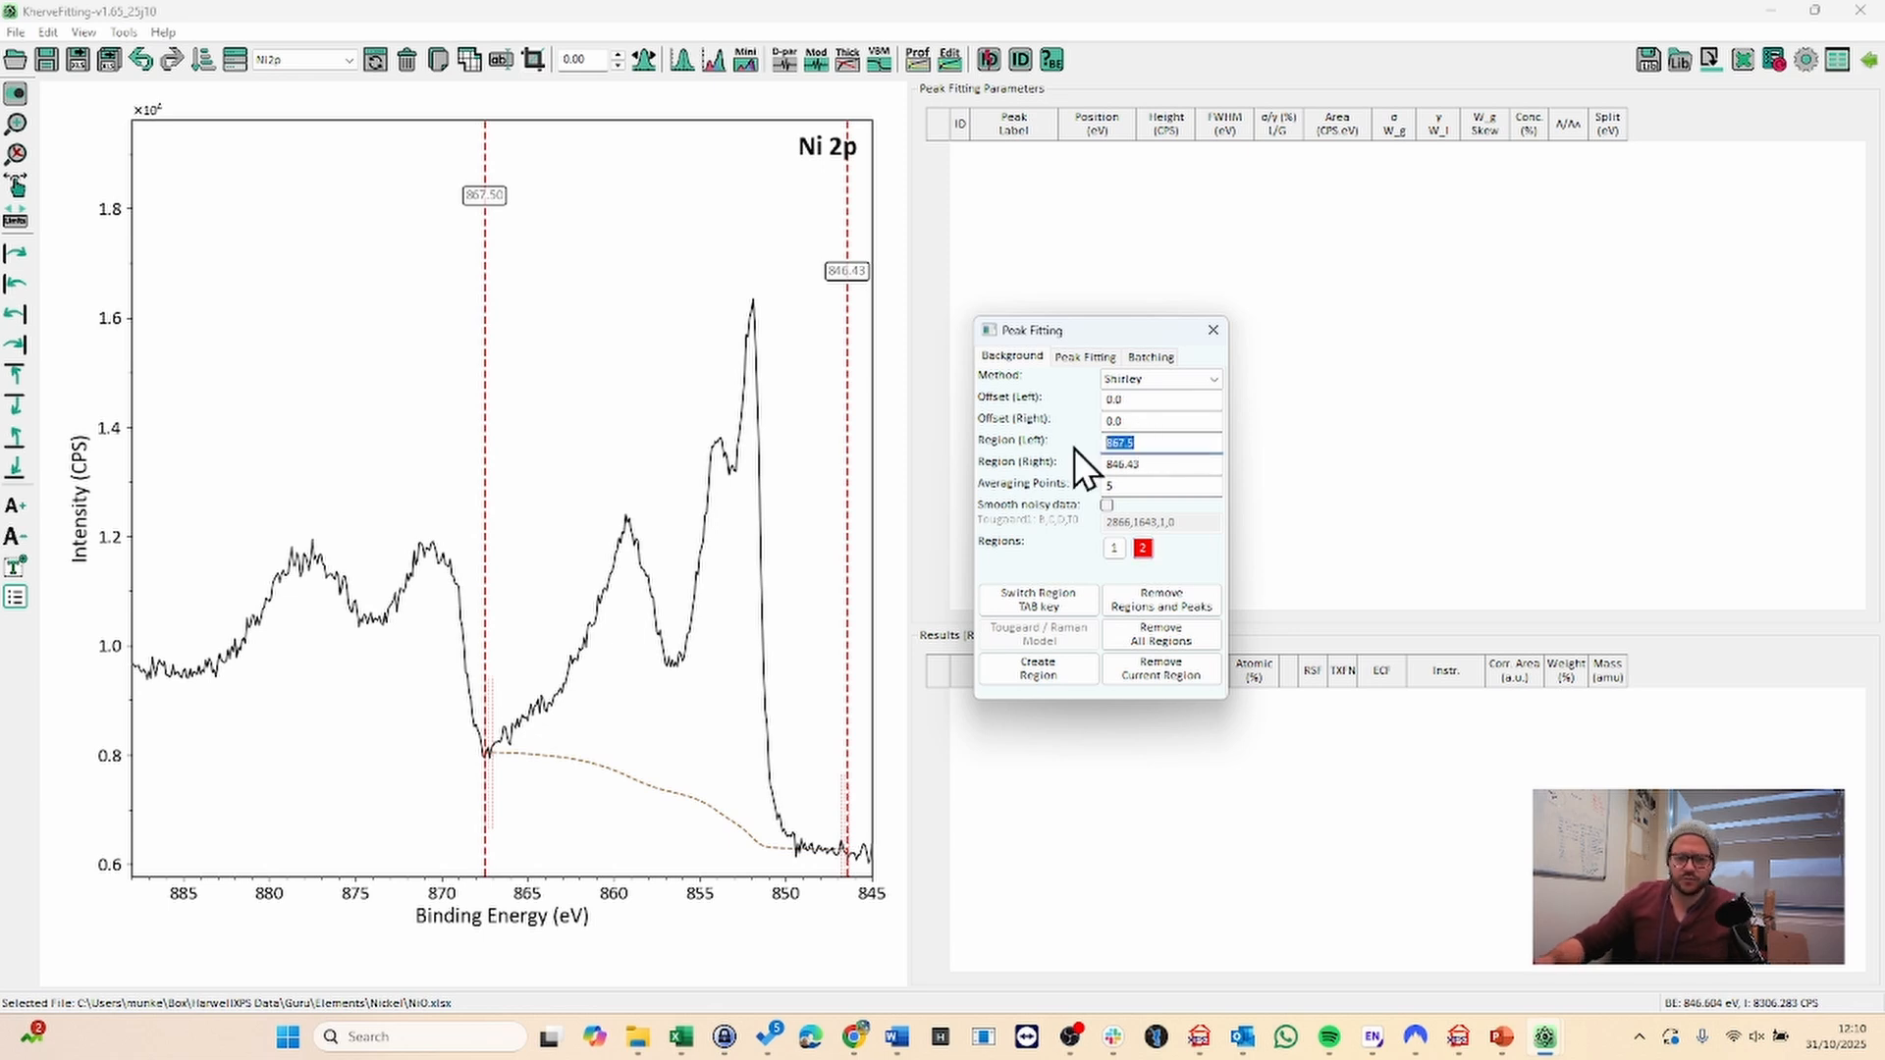
type("886")
key("Return")
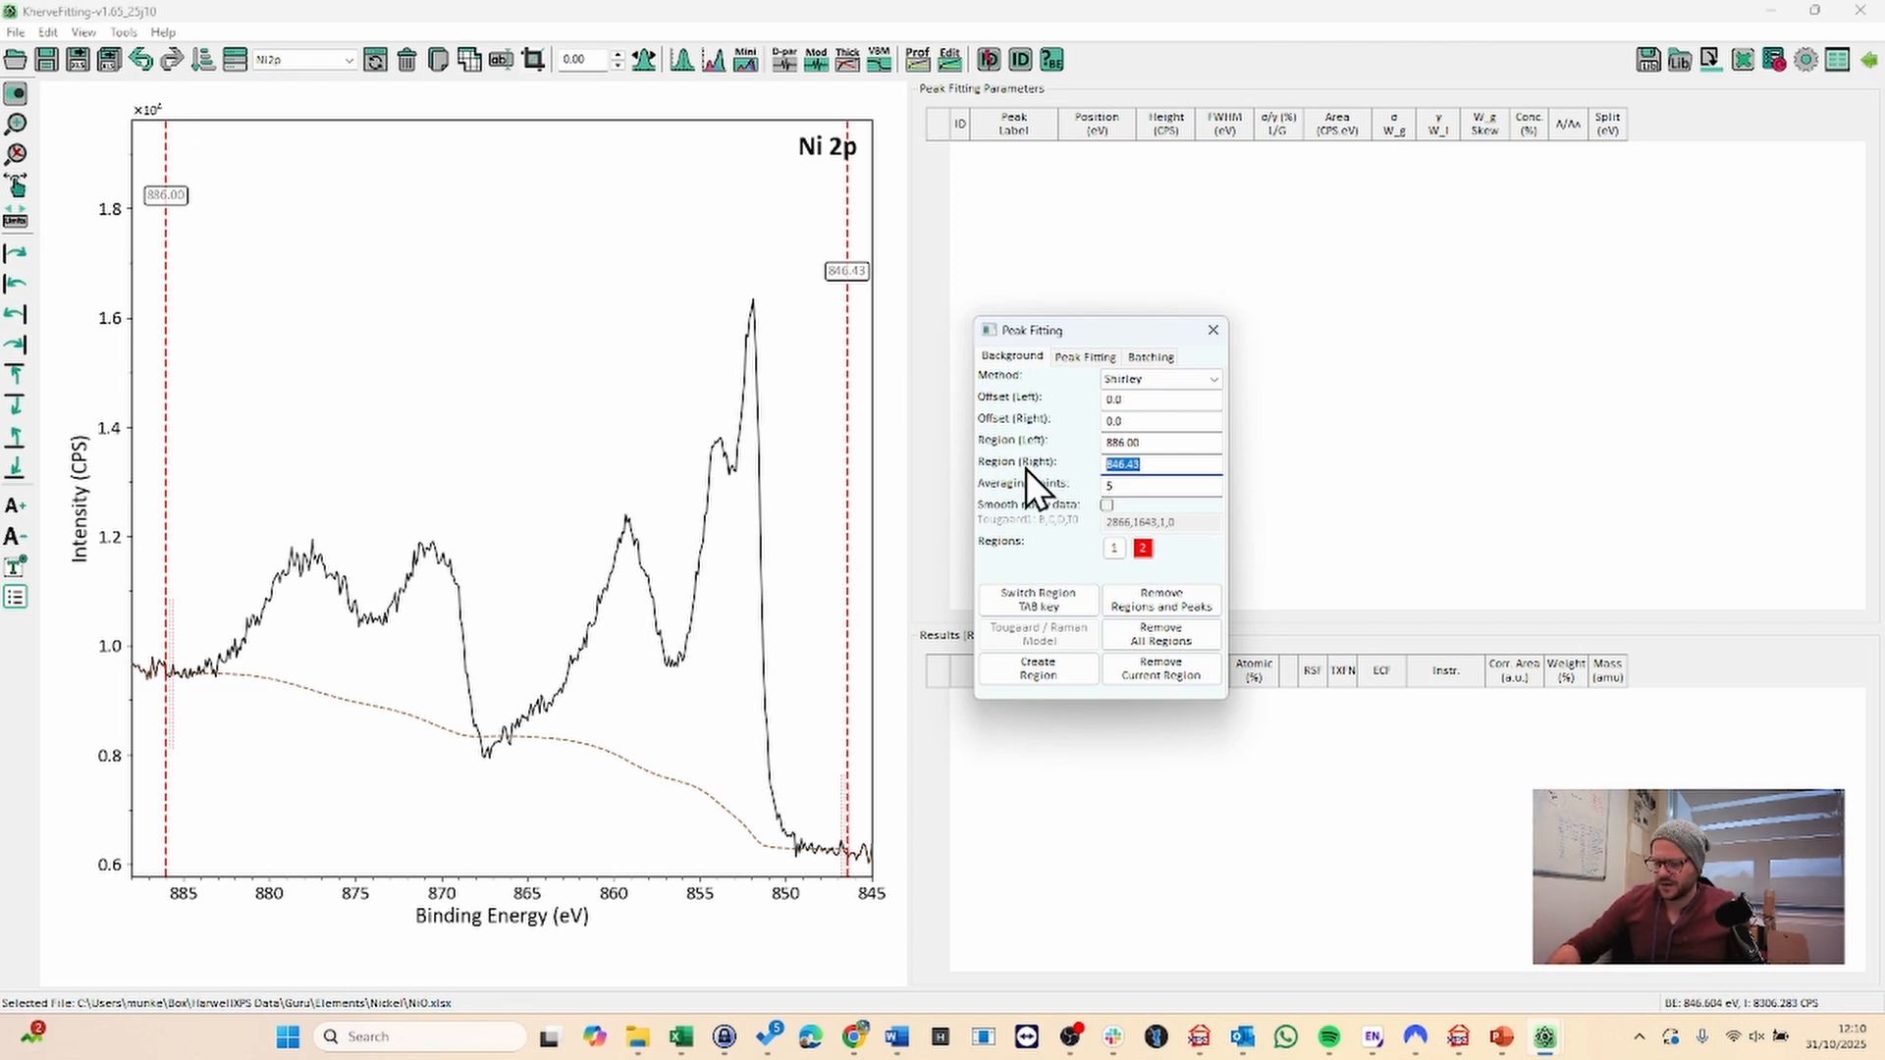
- Set the second region's right limit to 865.7 eV, correcting it to 867 eV to meet the first region
type("865.7")
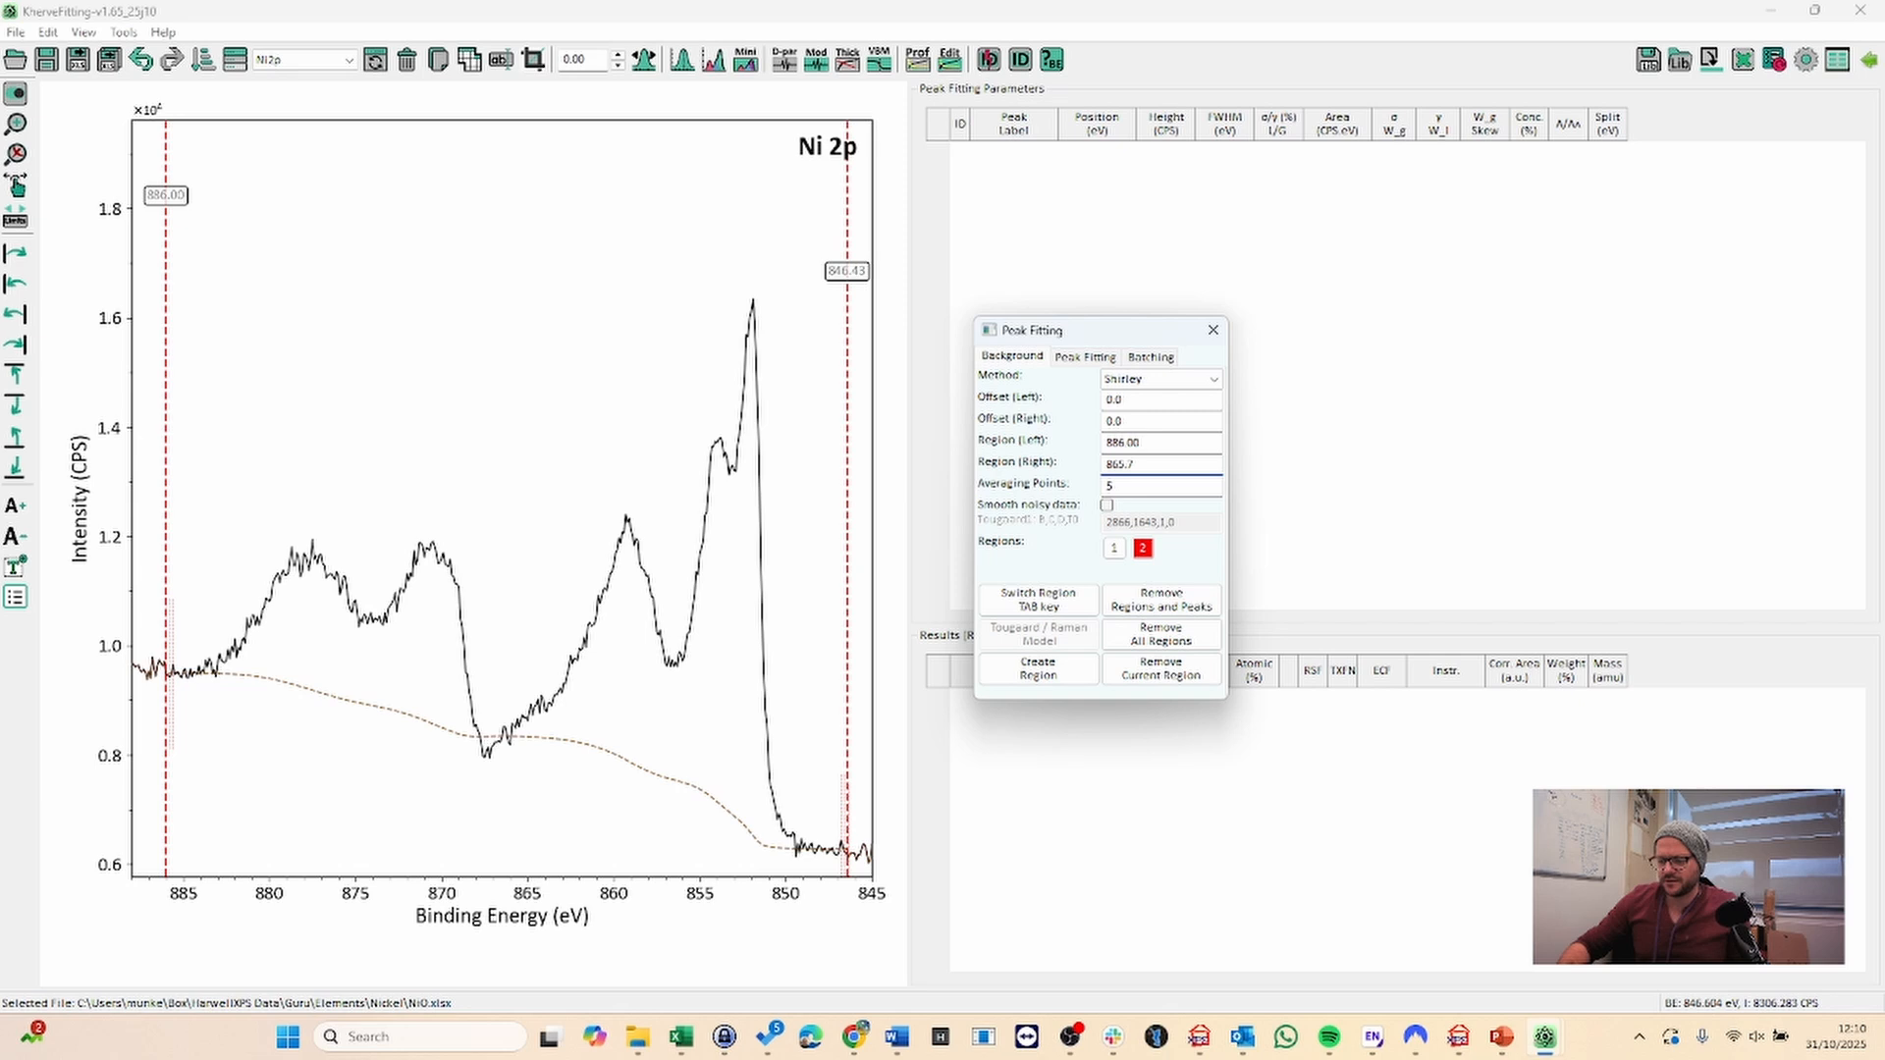
key("Return")
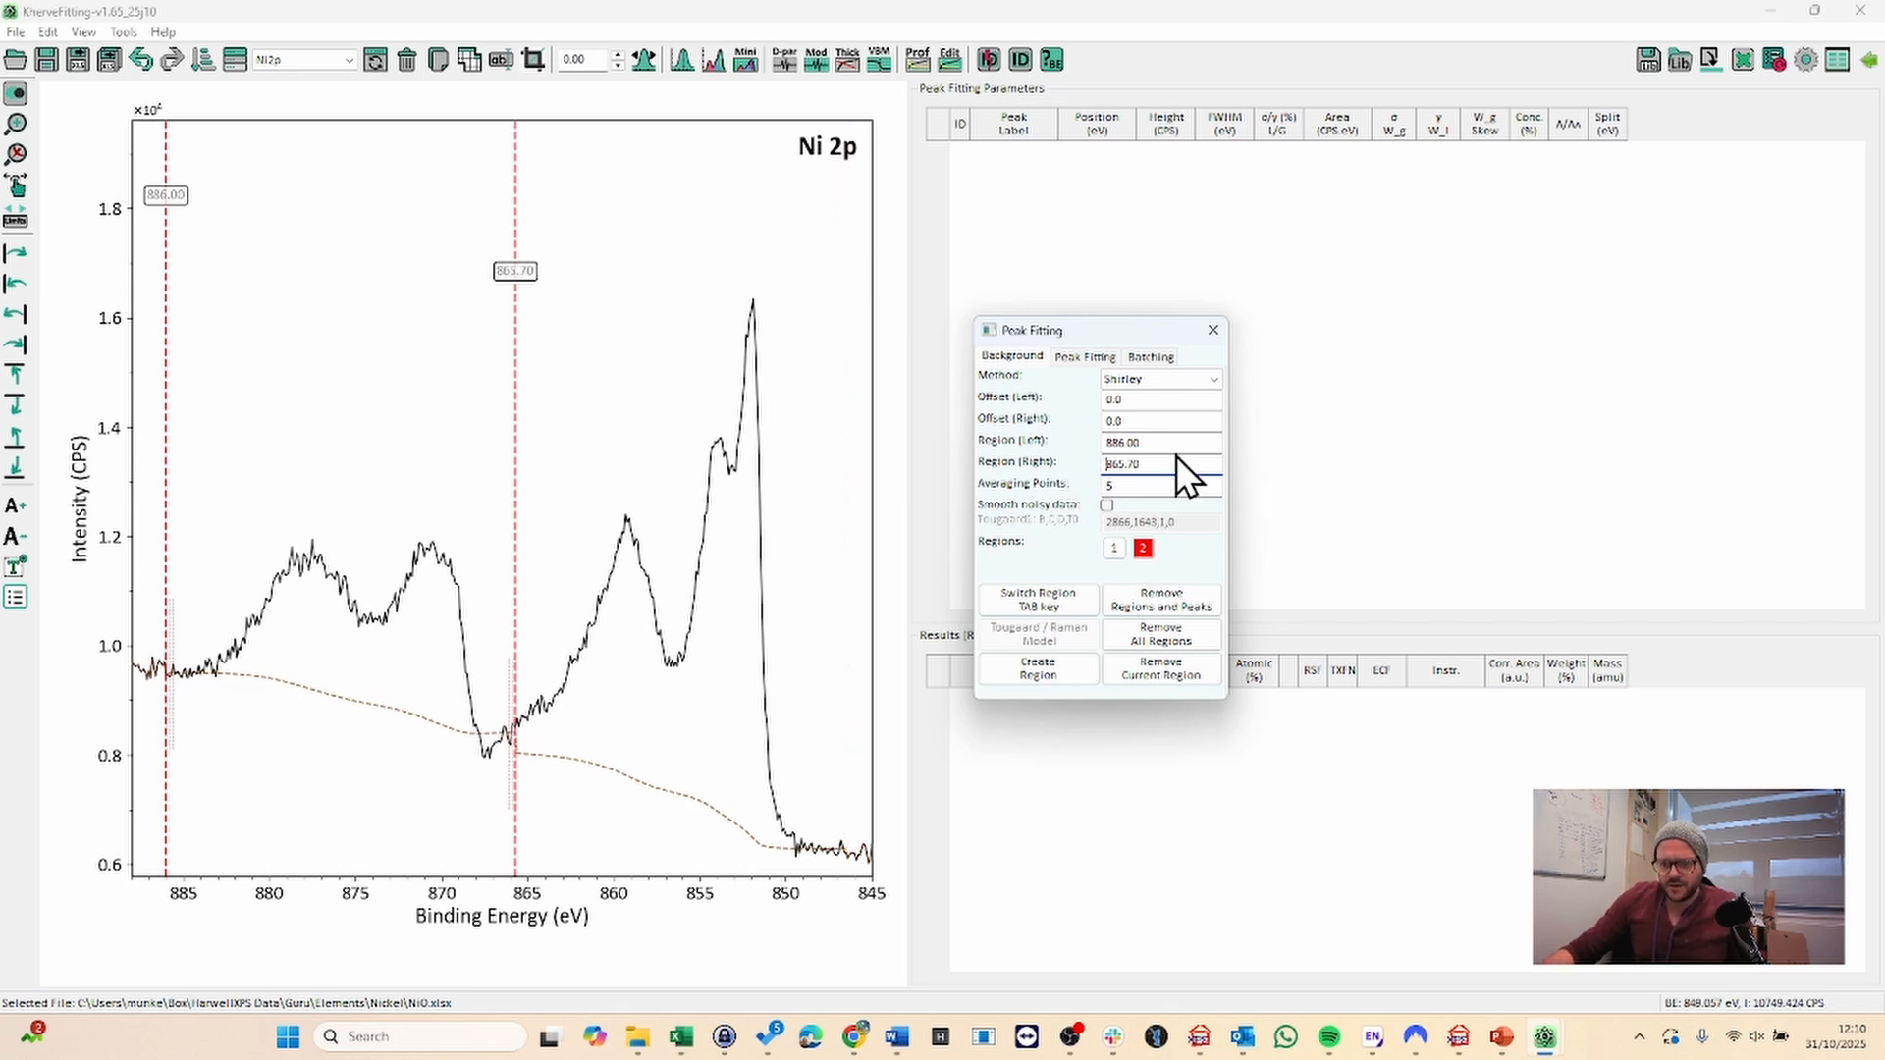
left_click_drag(1160, 462, 1086, 458)
type("86")
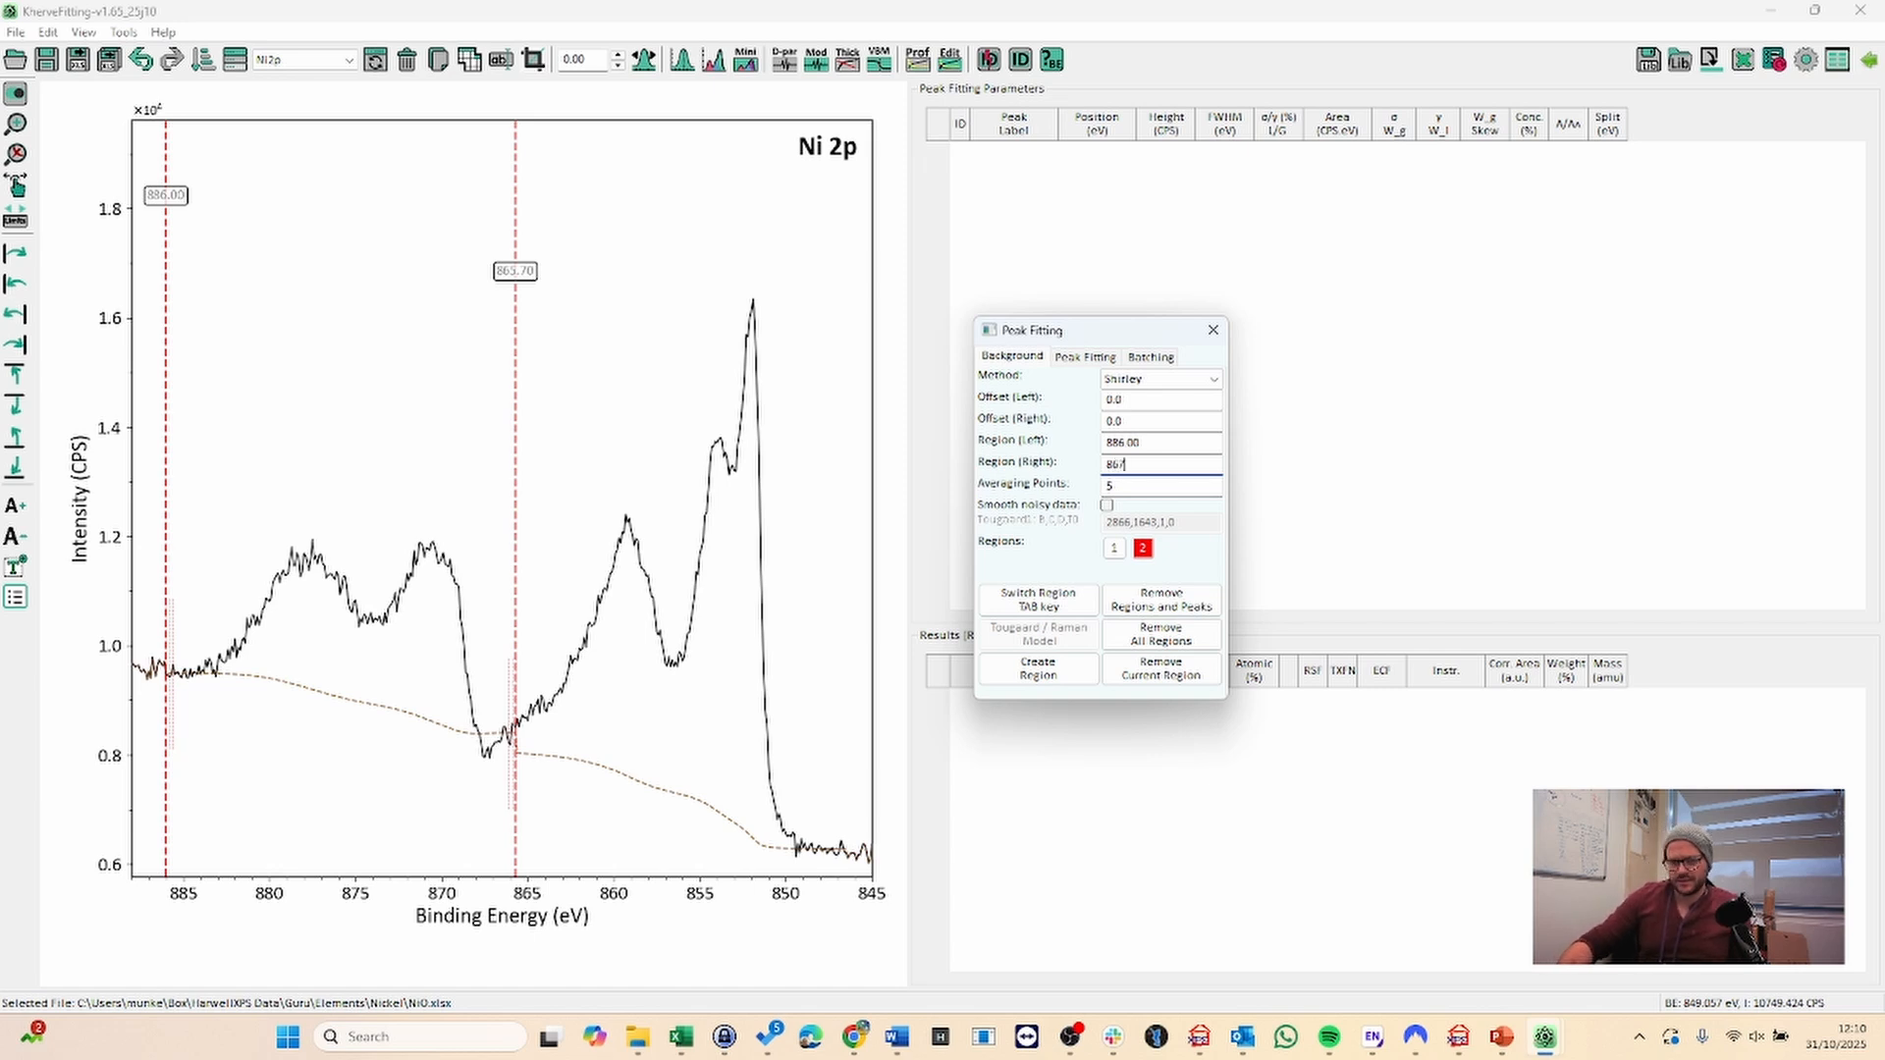
key("Return")
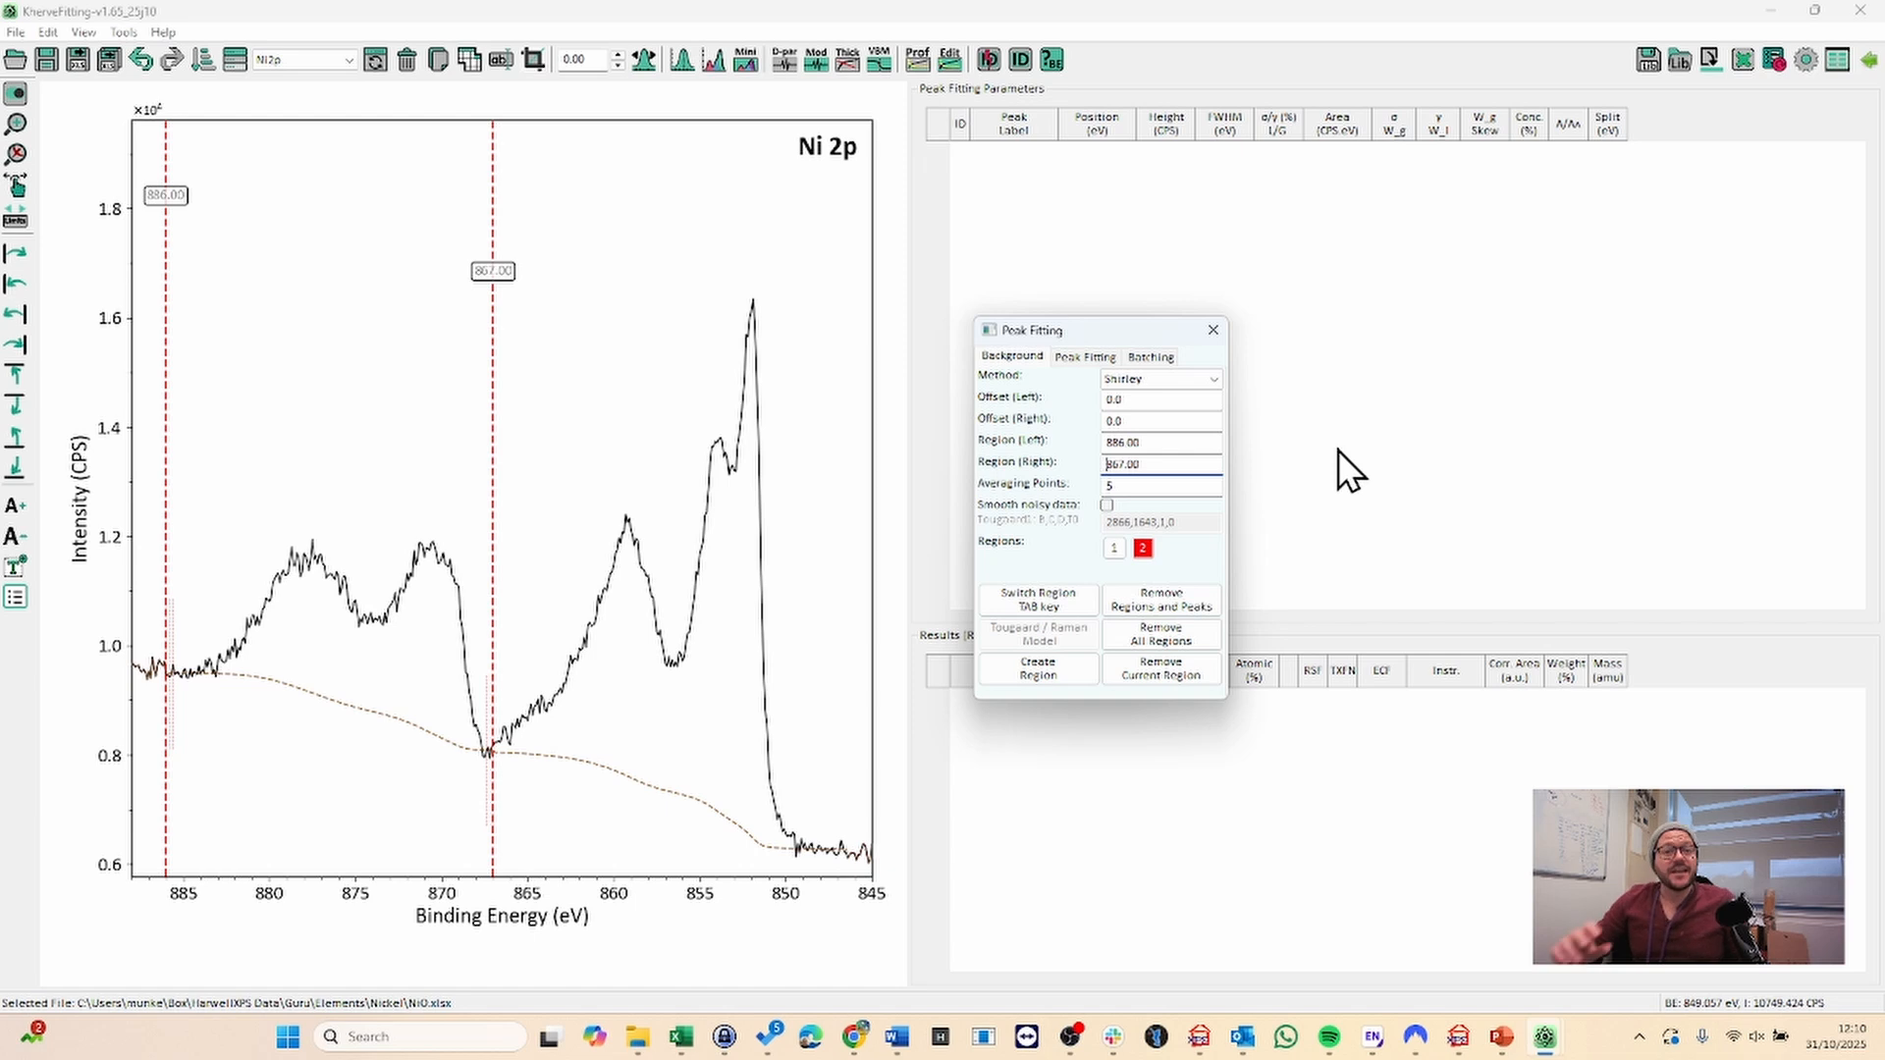
- Create a third Ni 2p background region and switch between the three regions, ending on the third
left_click(1080, 674)
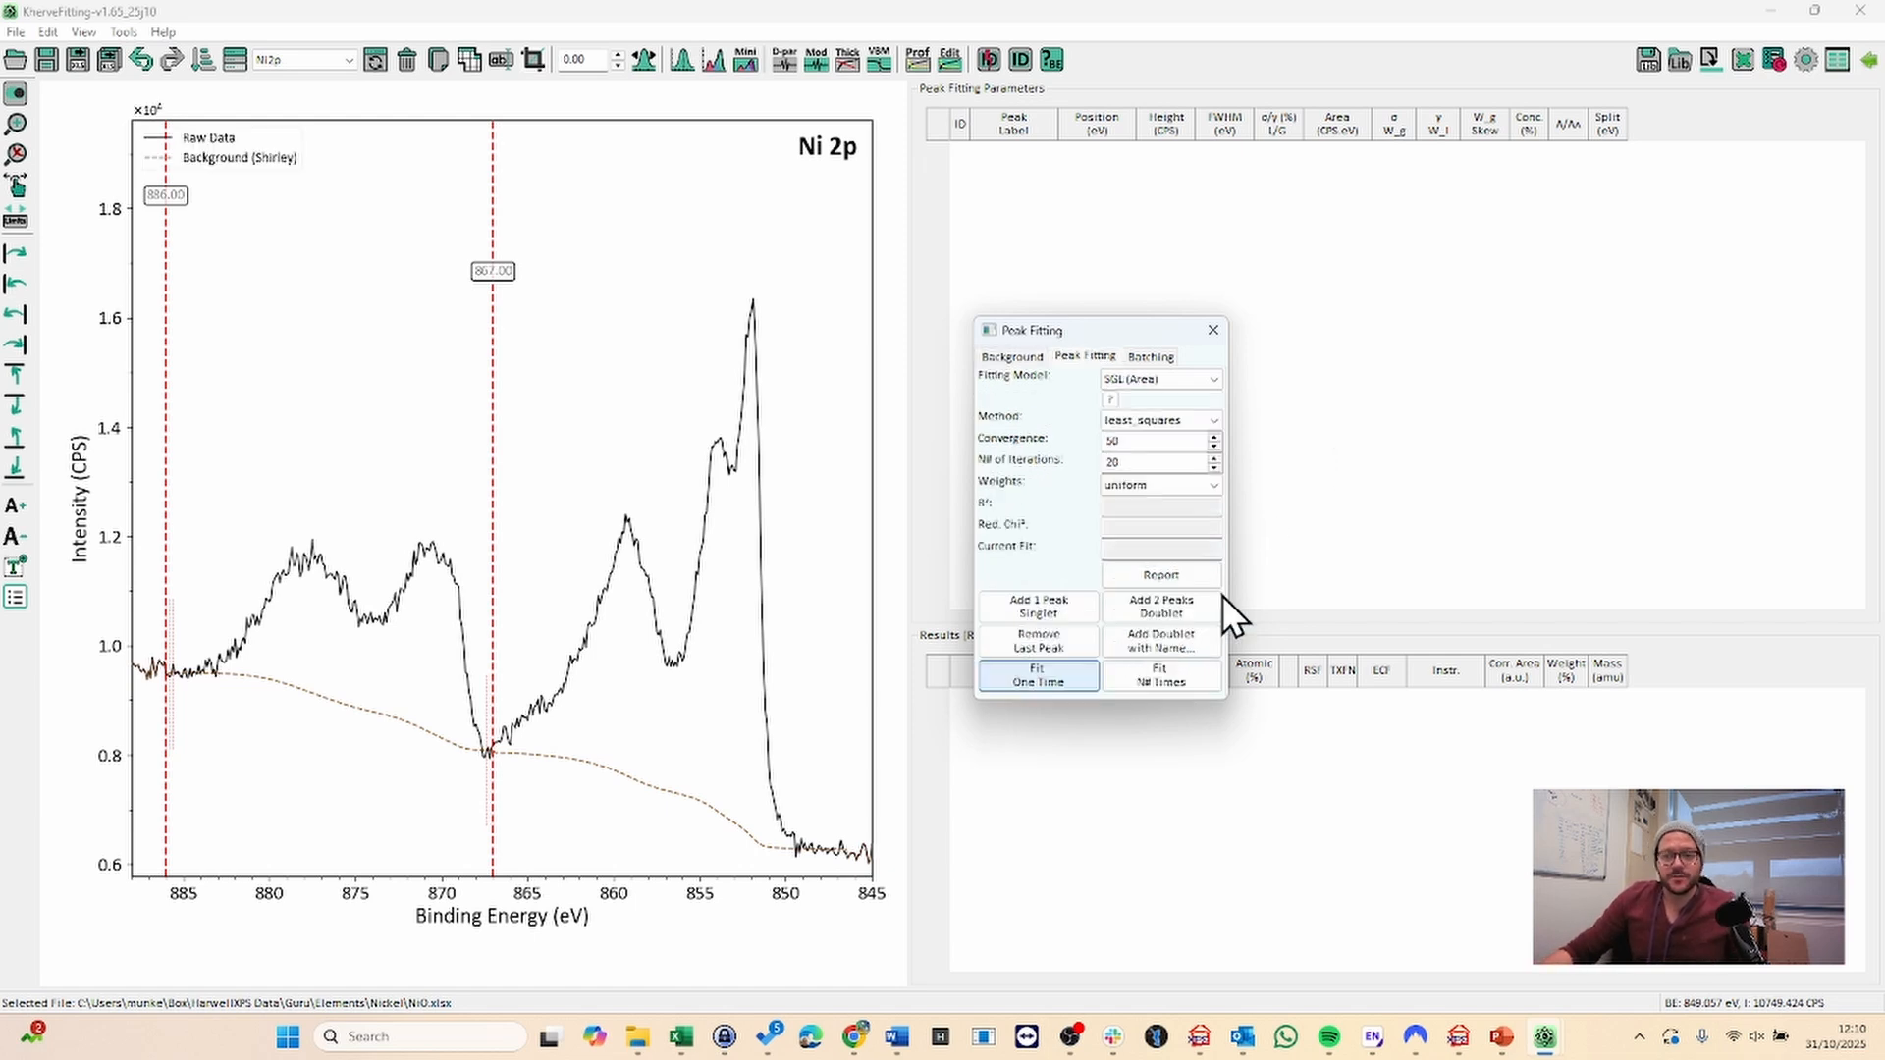
left_click(1171, 548)
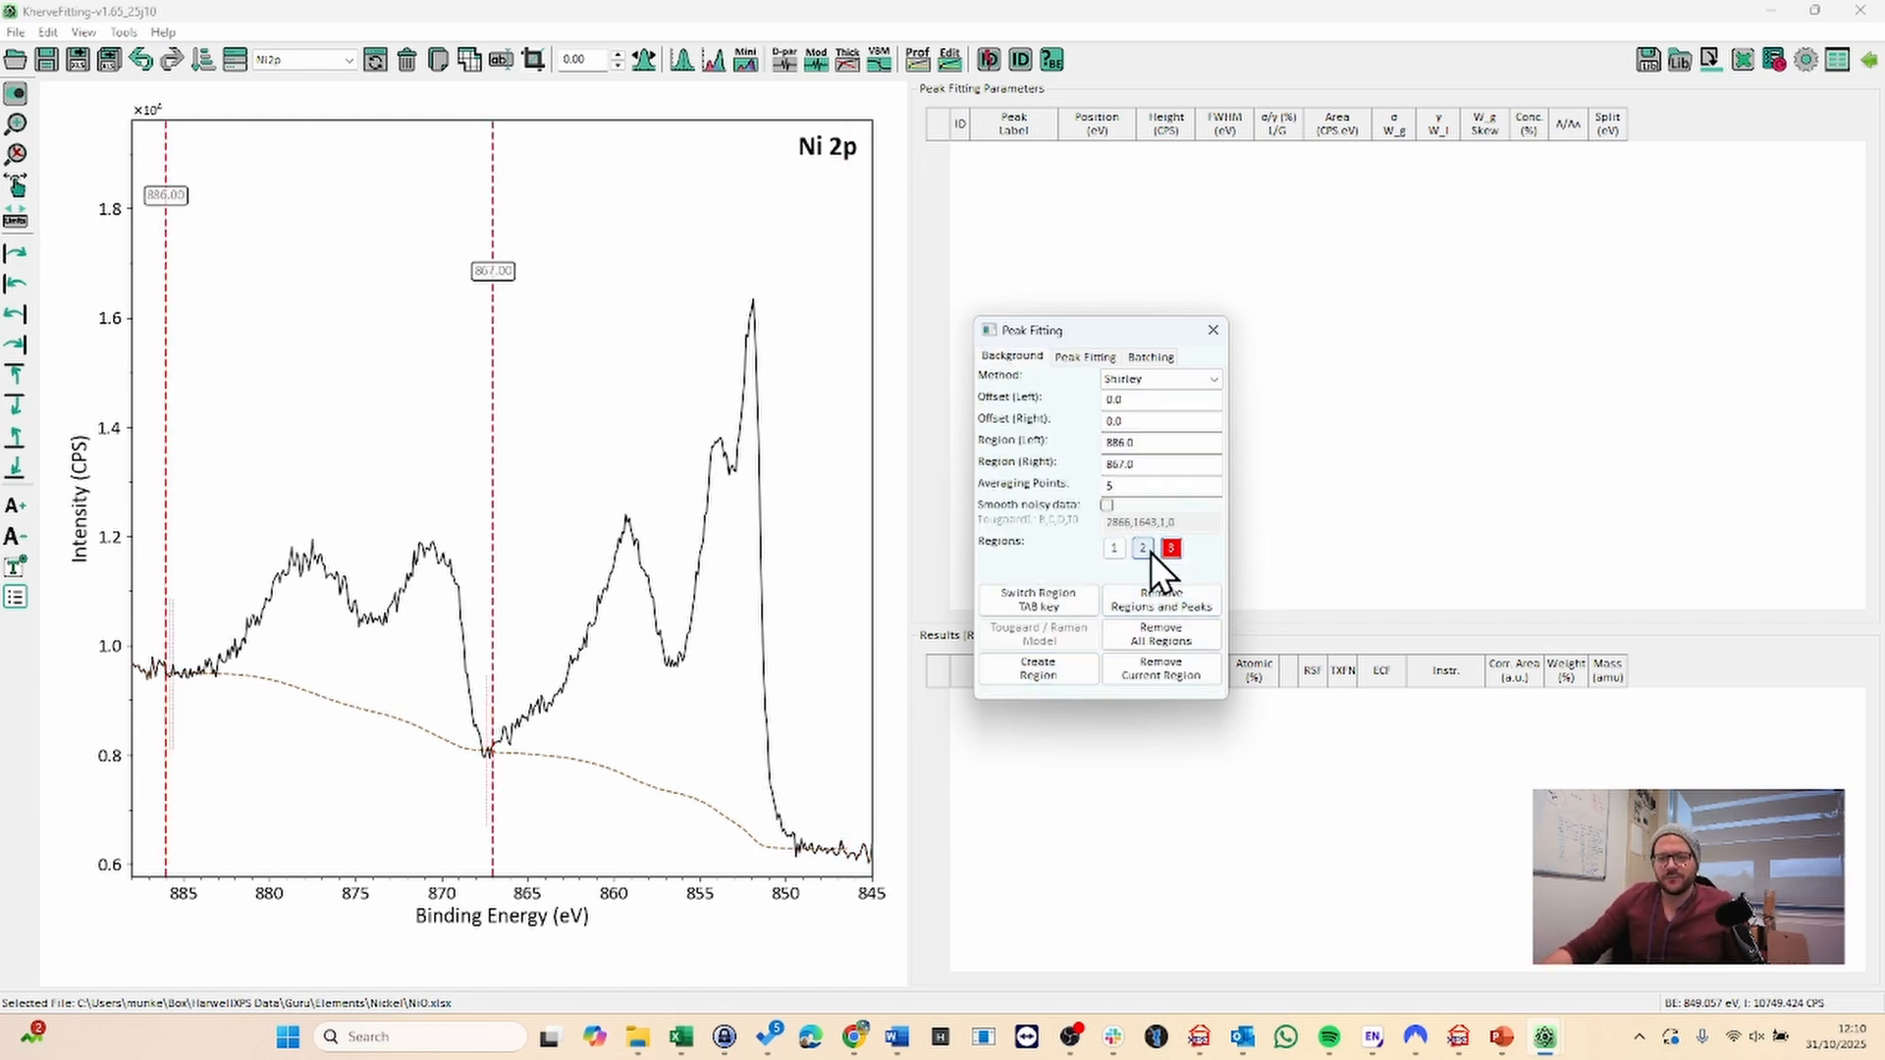
left_click(1143, 548)
left_click(1114, 548)
left_click(1171, 548)
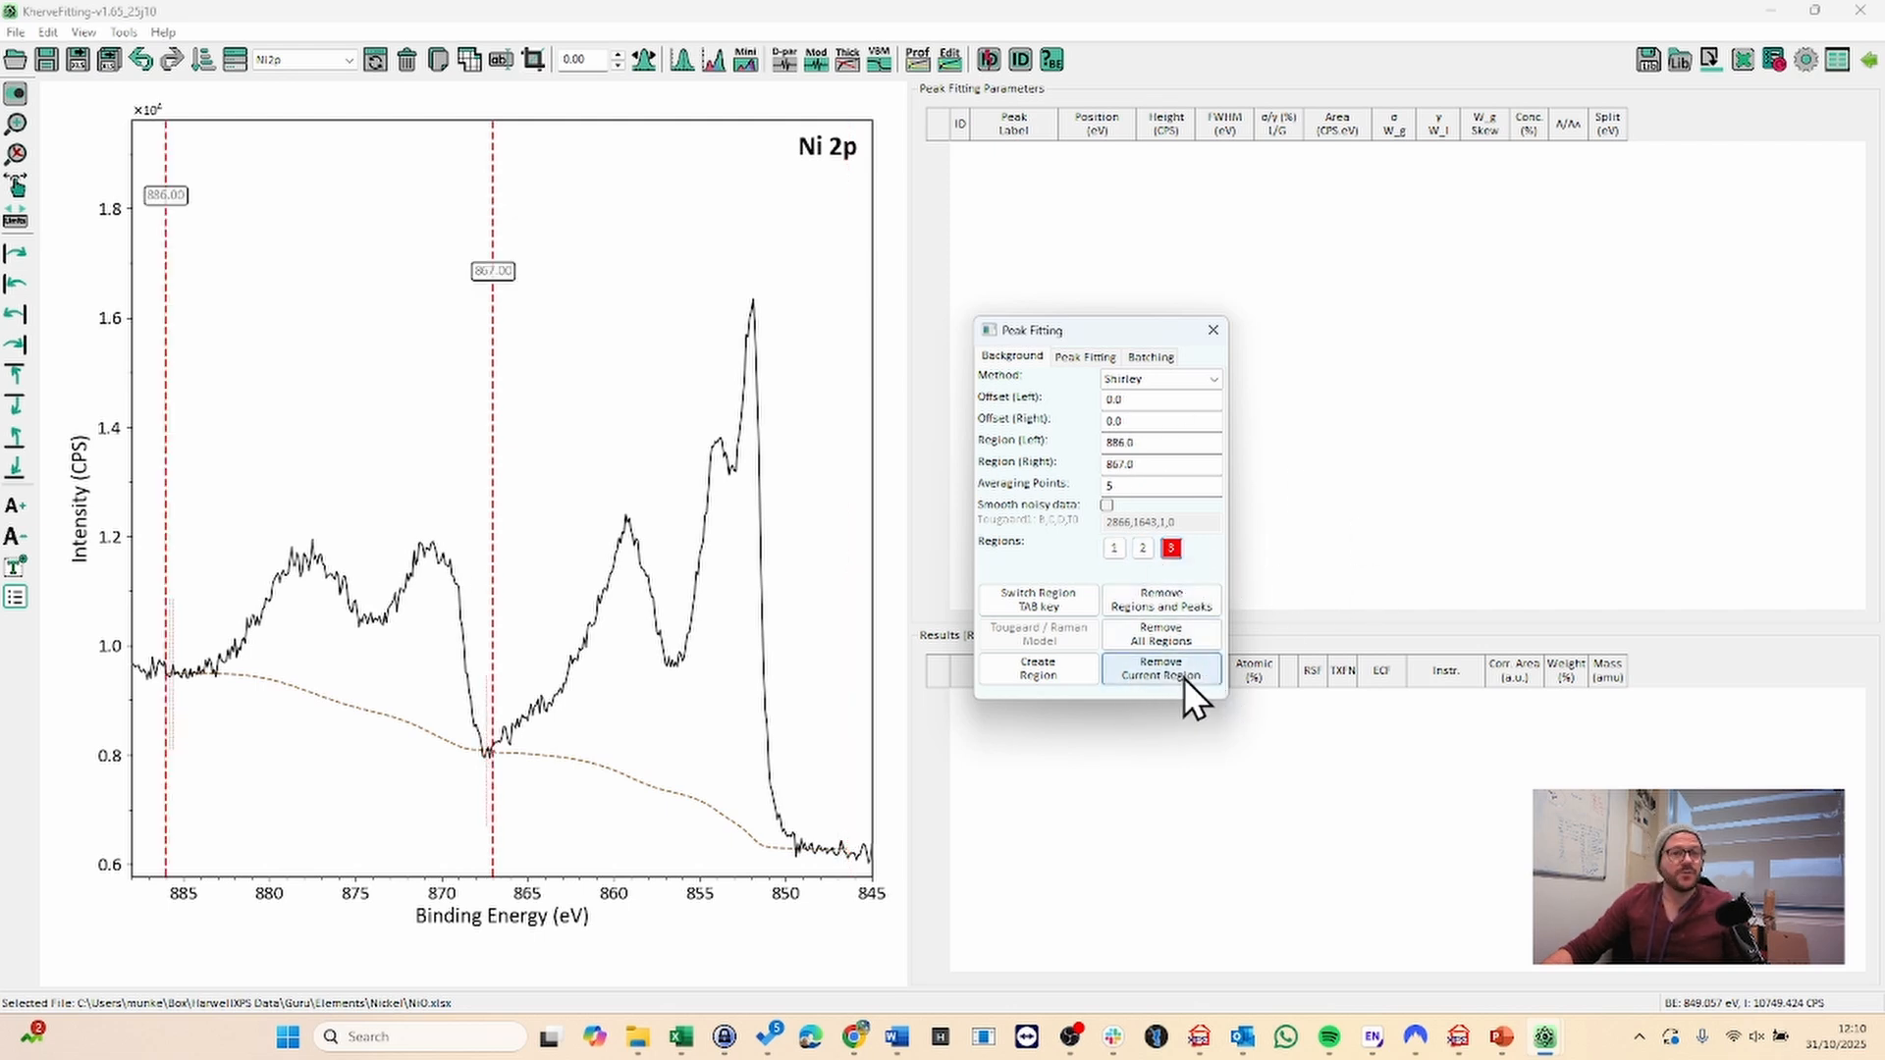
- Remove the third background region and switch between the two remaining regions
left_click(1182, 678)
left_click(1144, 548)
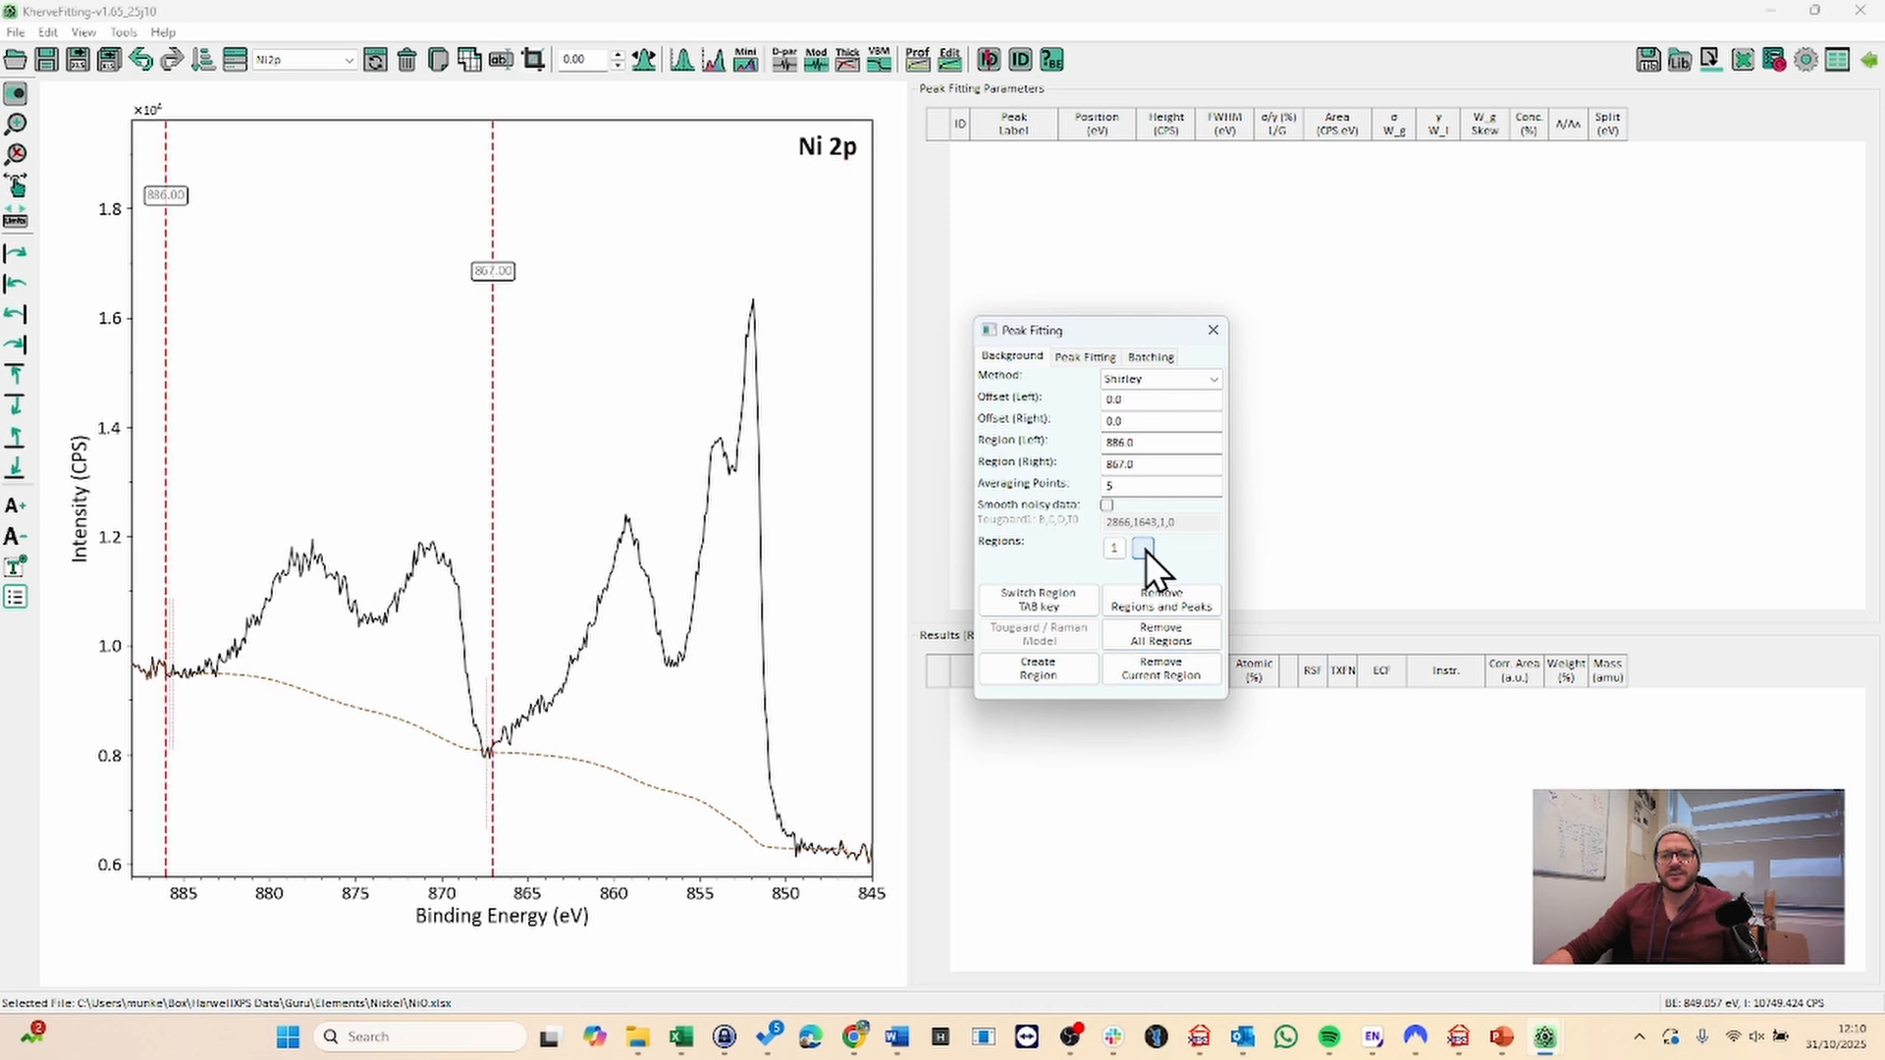
left_click(1112, 547)
left_click(1143, 548)
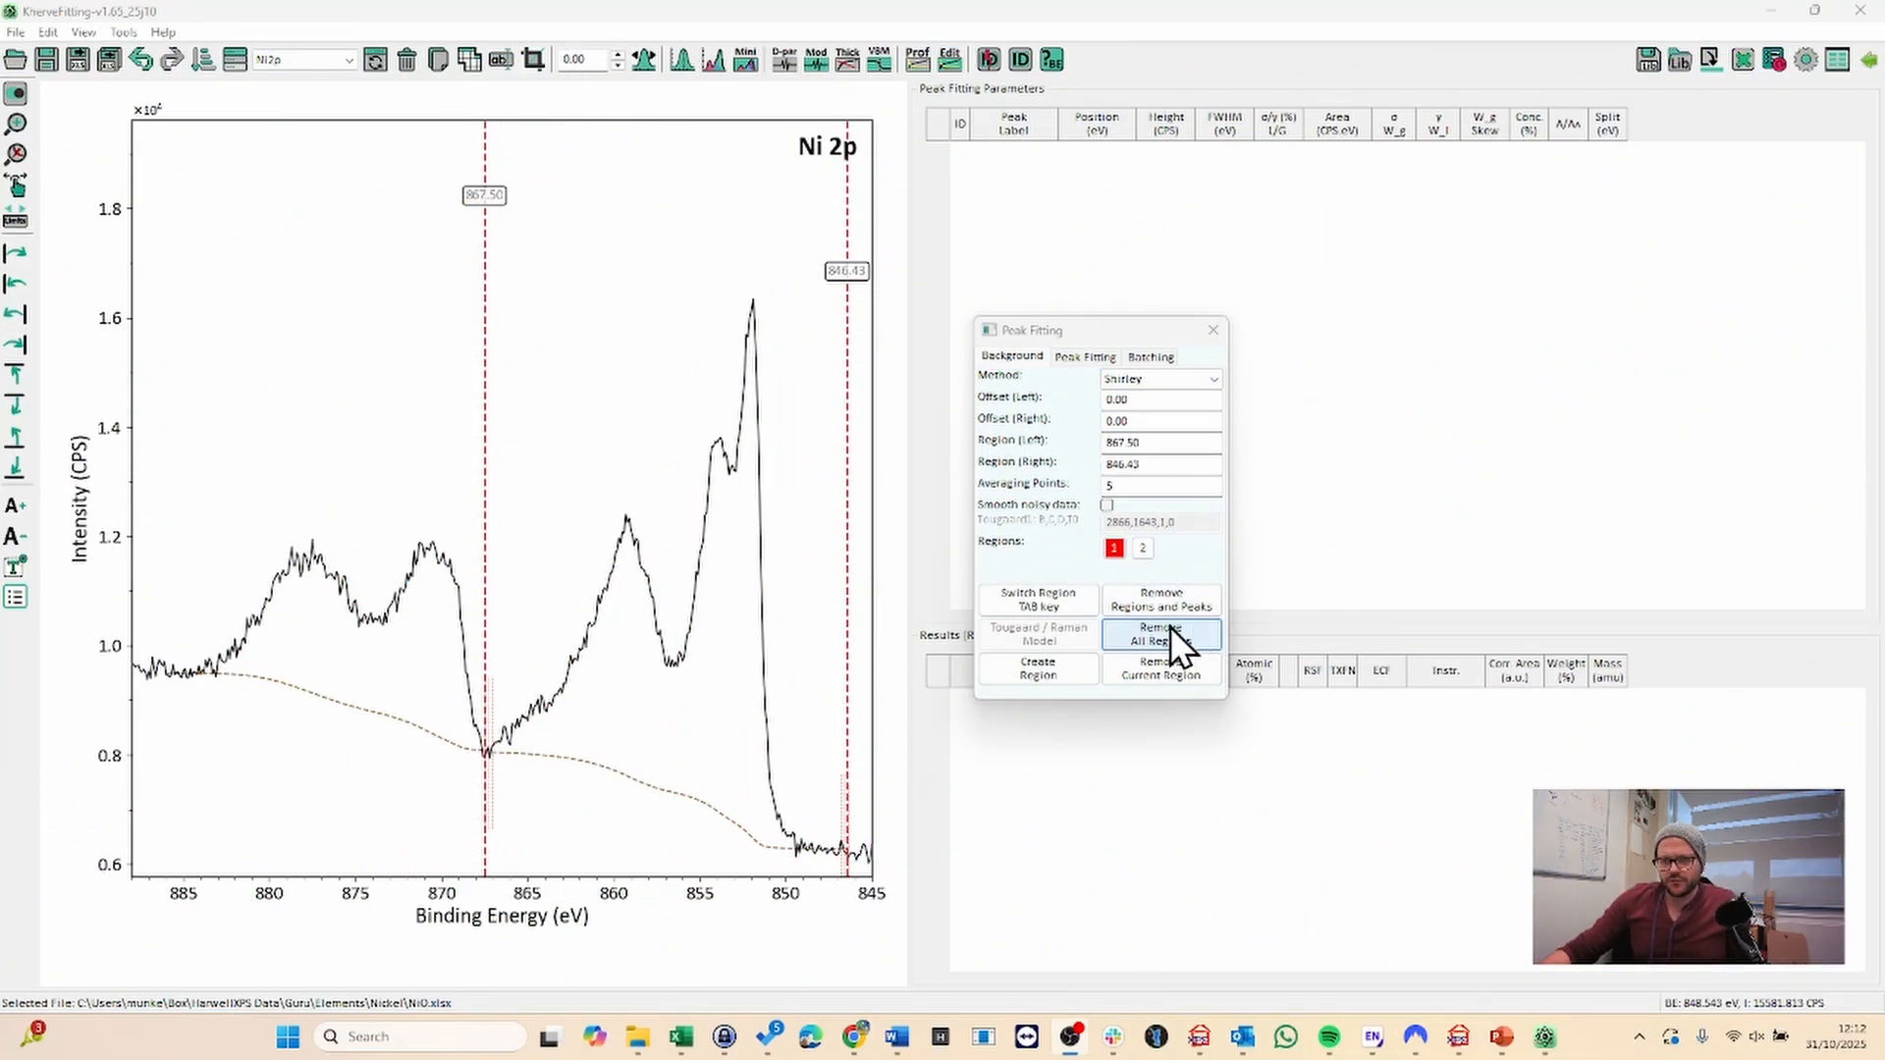
- Remove all Ni 2p regions and create a new background region using the U2-Tougaard method
left_click(1171, 630)
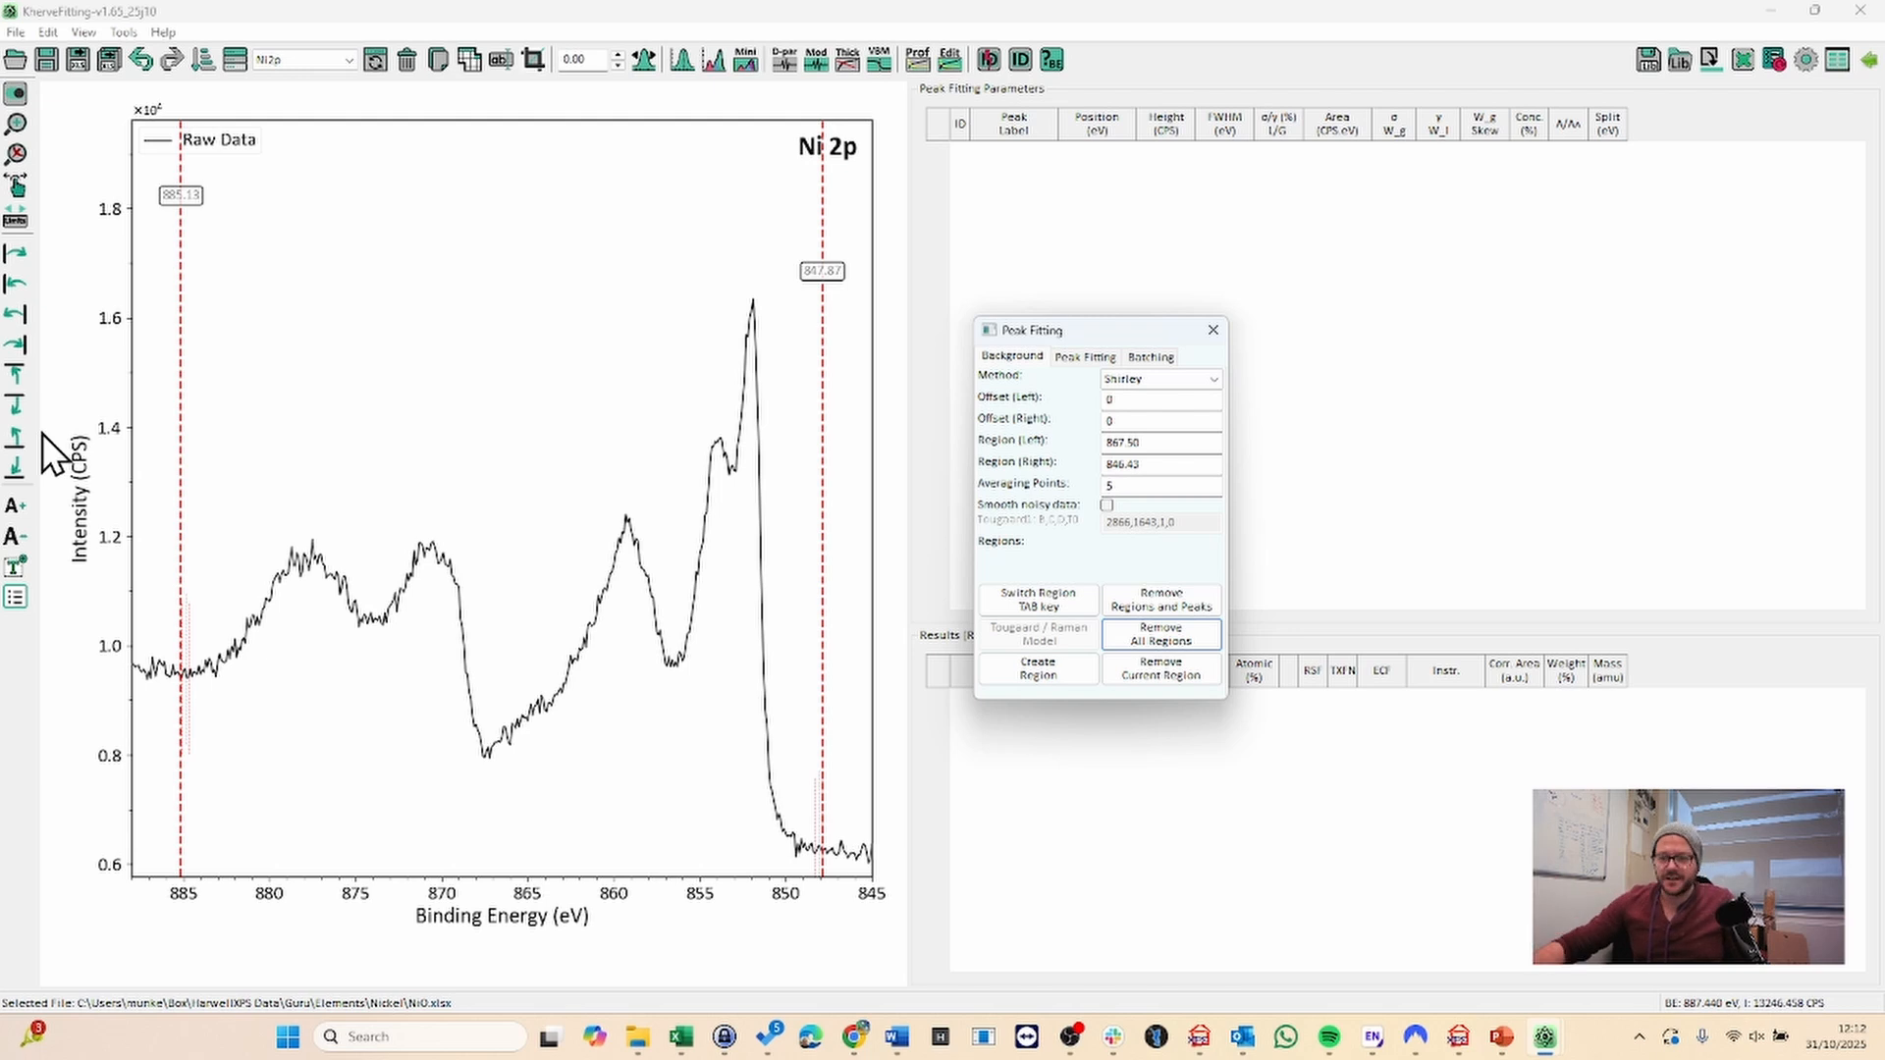
left_click(1145, 381)
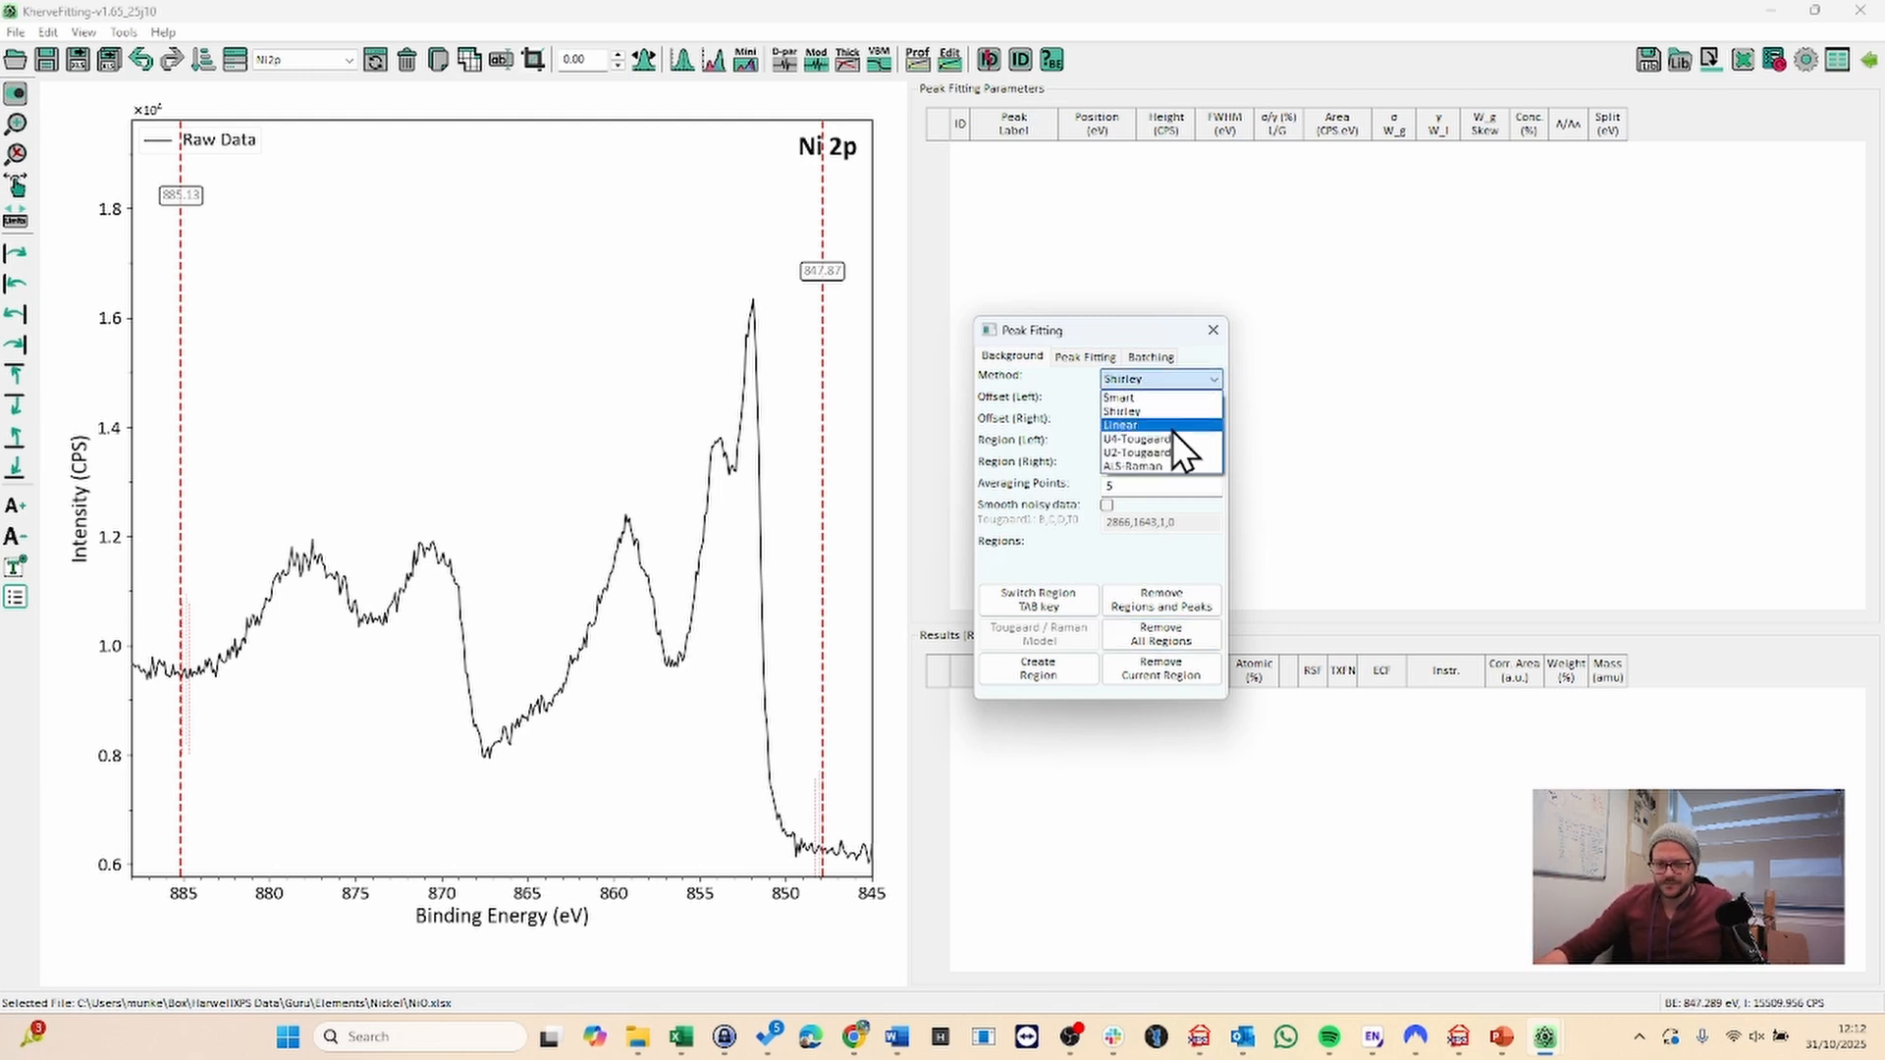
left_click(1159, 454)
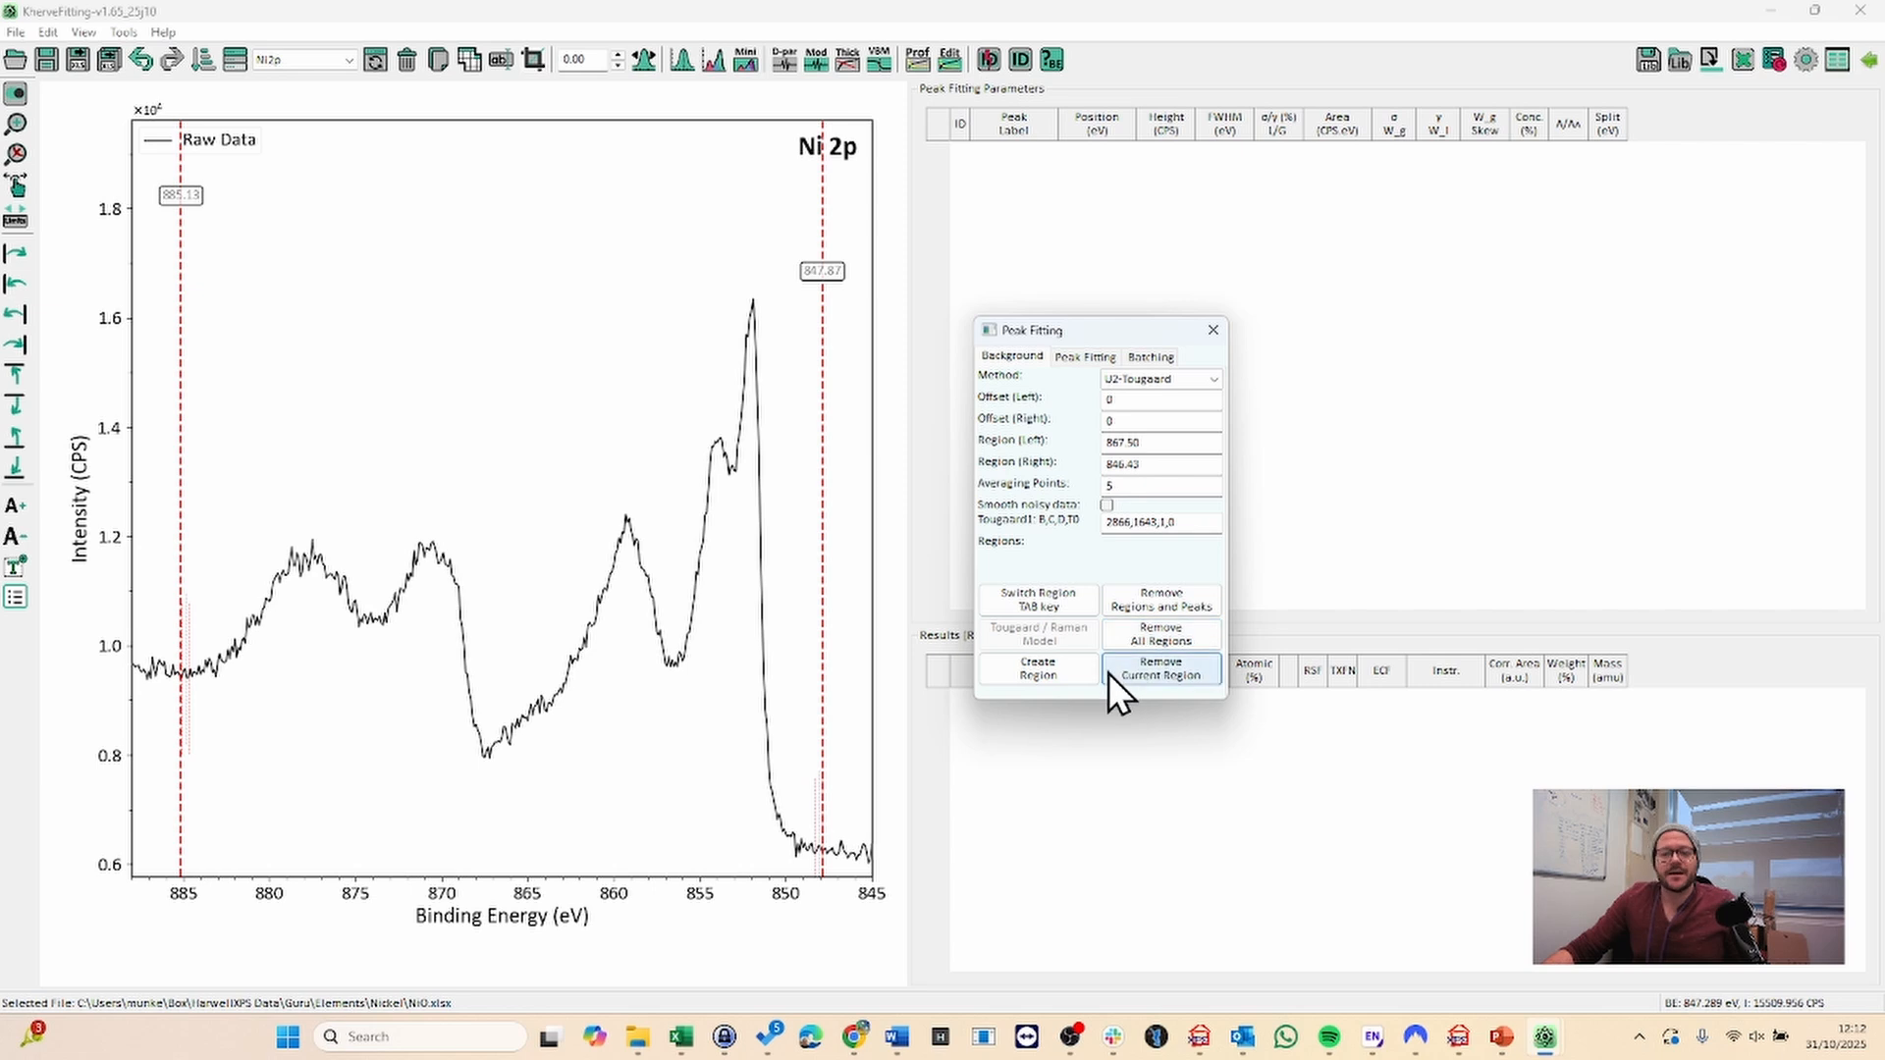
left_click(1080, 681)
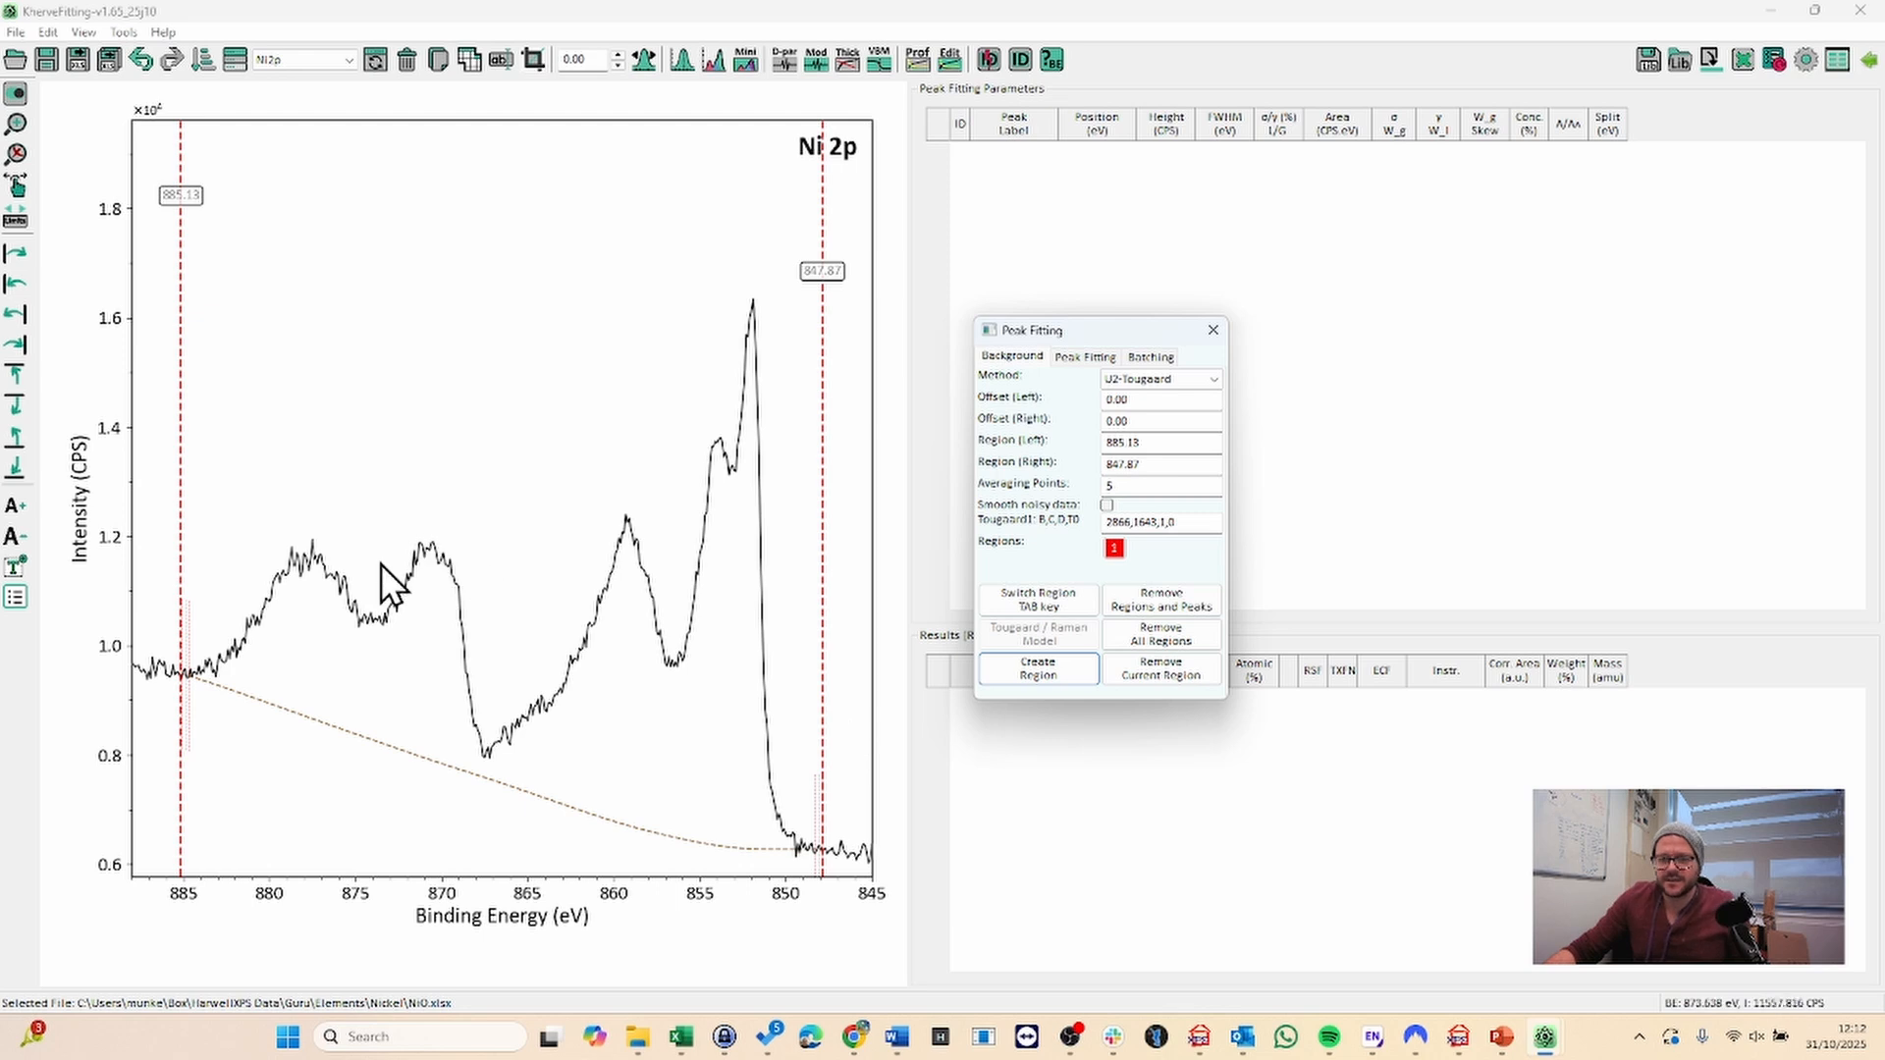
- Widen the U2-Tougaard background region on the plot to limits of about 886.93 and 846.95 eV
left_click_drag(180, 399, 153, 401)
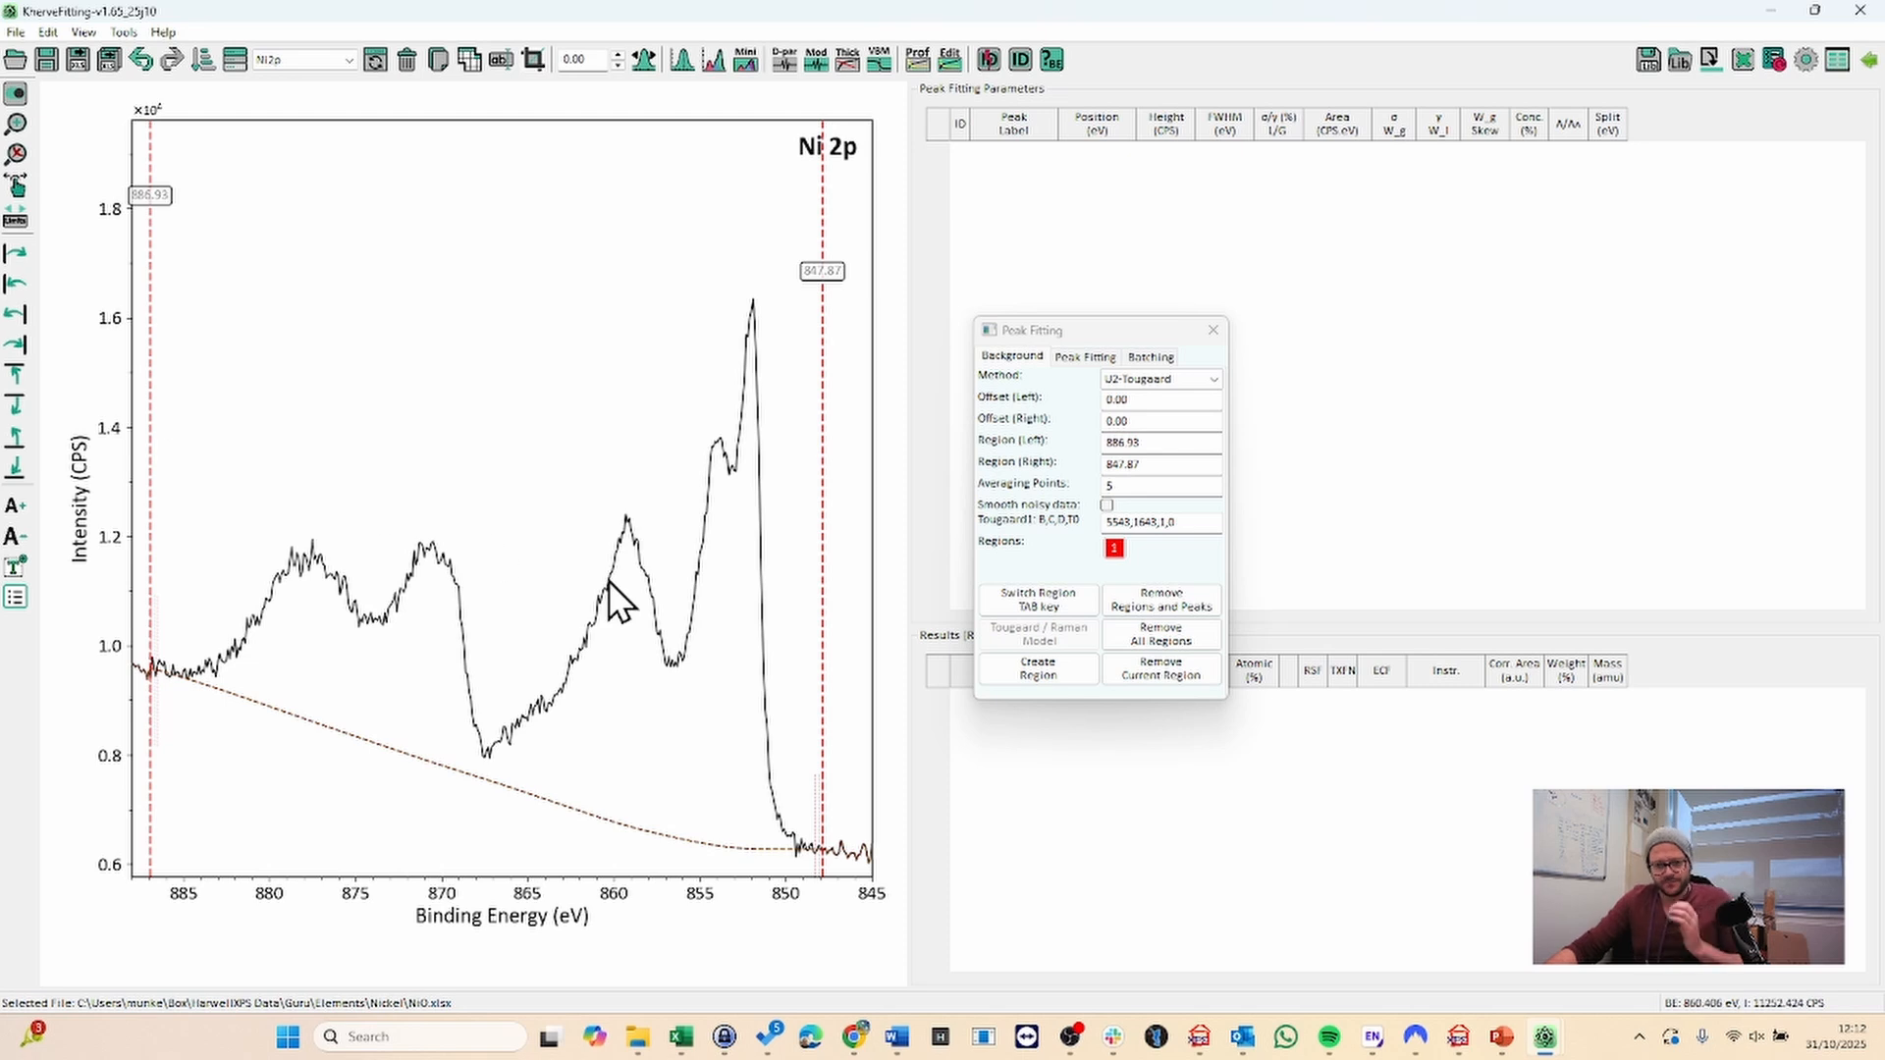
left_click_drag(822, 695, 839, 695)
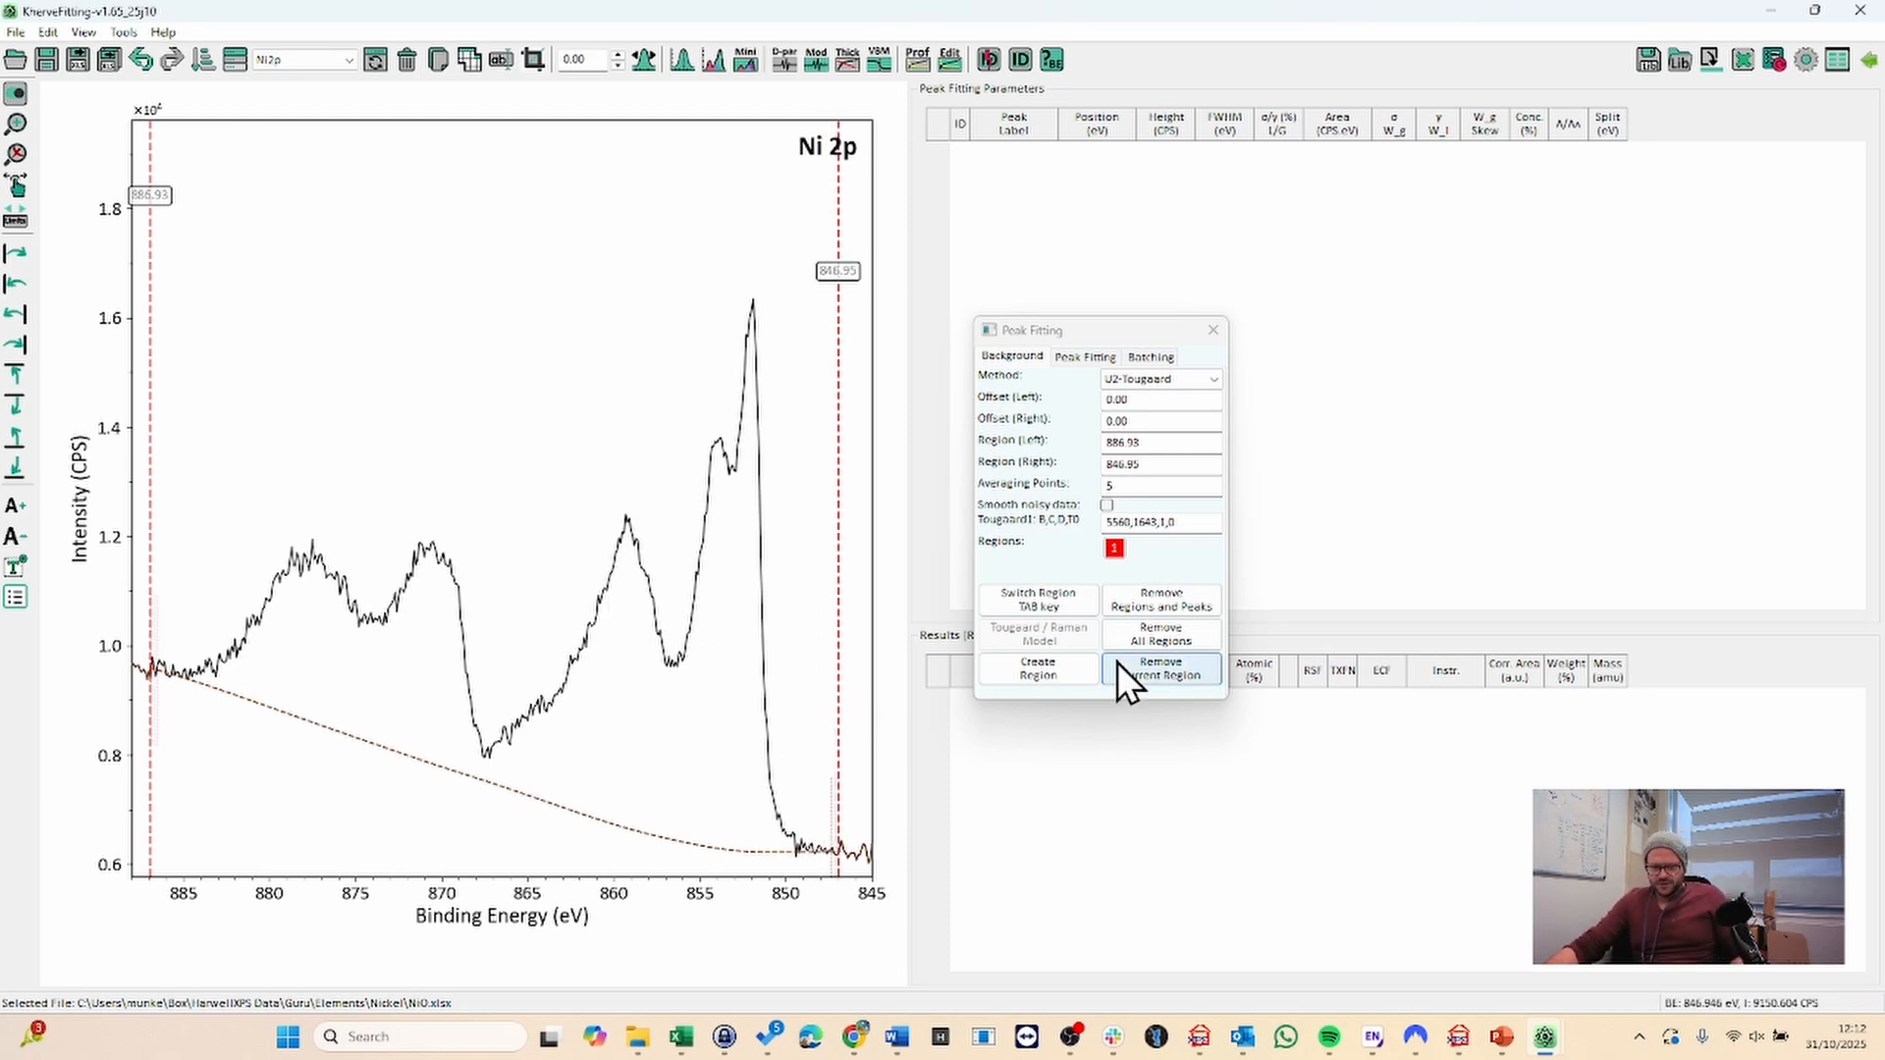
- Try averaging points of 11, 30 and 601 for the U2-Tougaard background region
double_click(1119, 485)
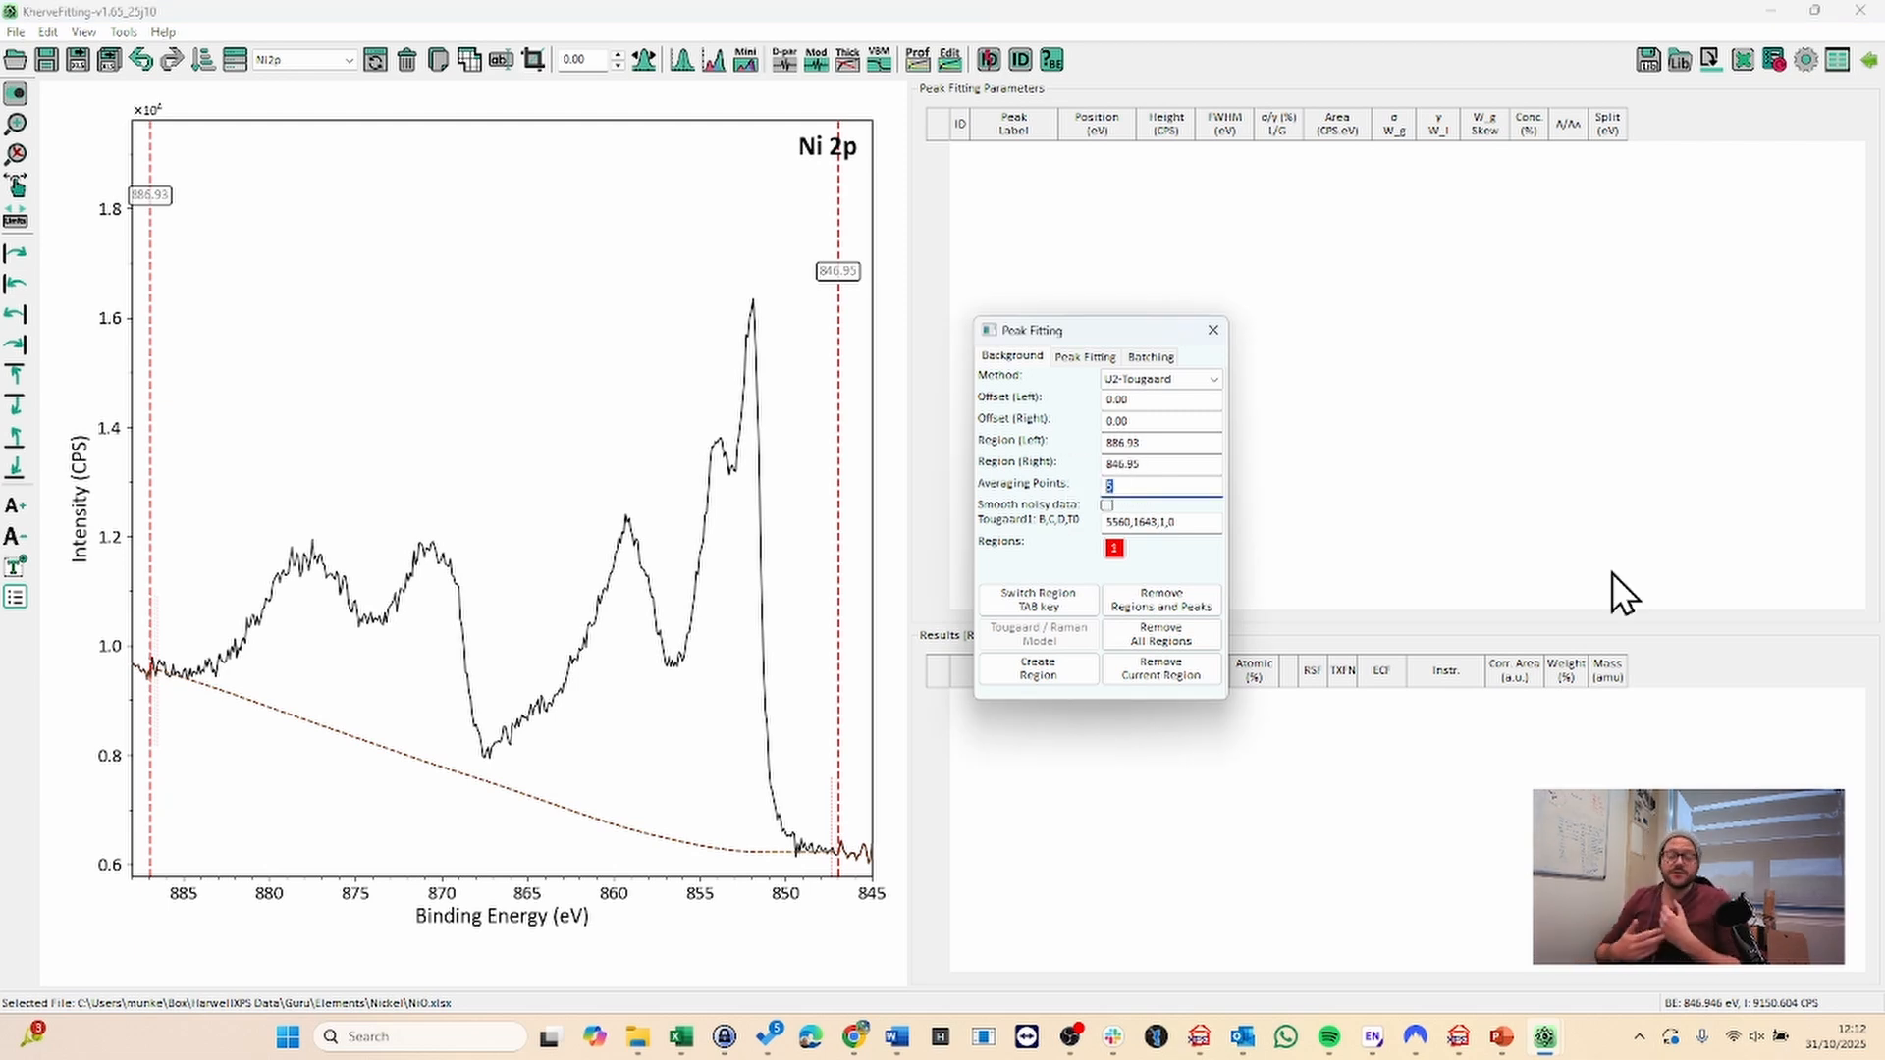
type("11")
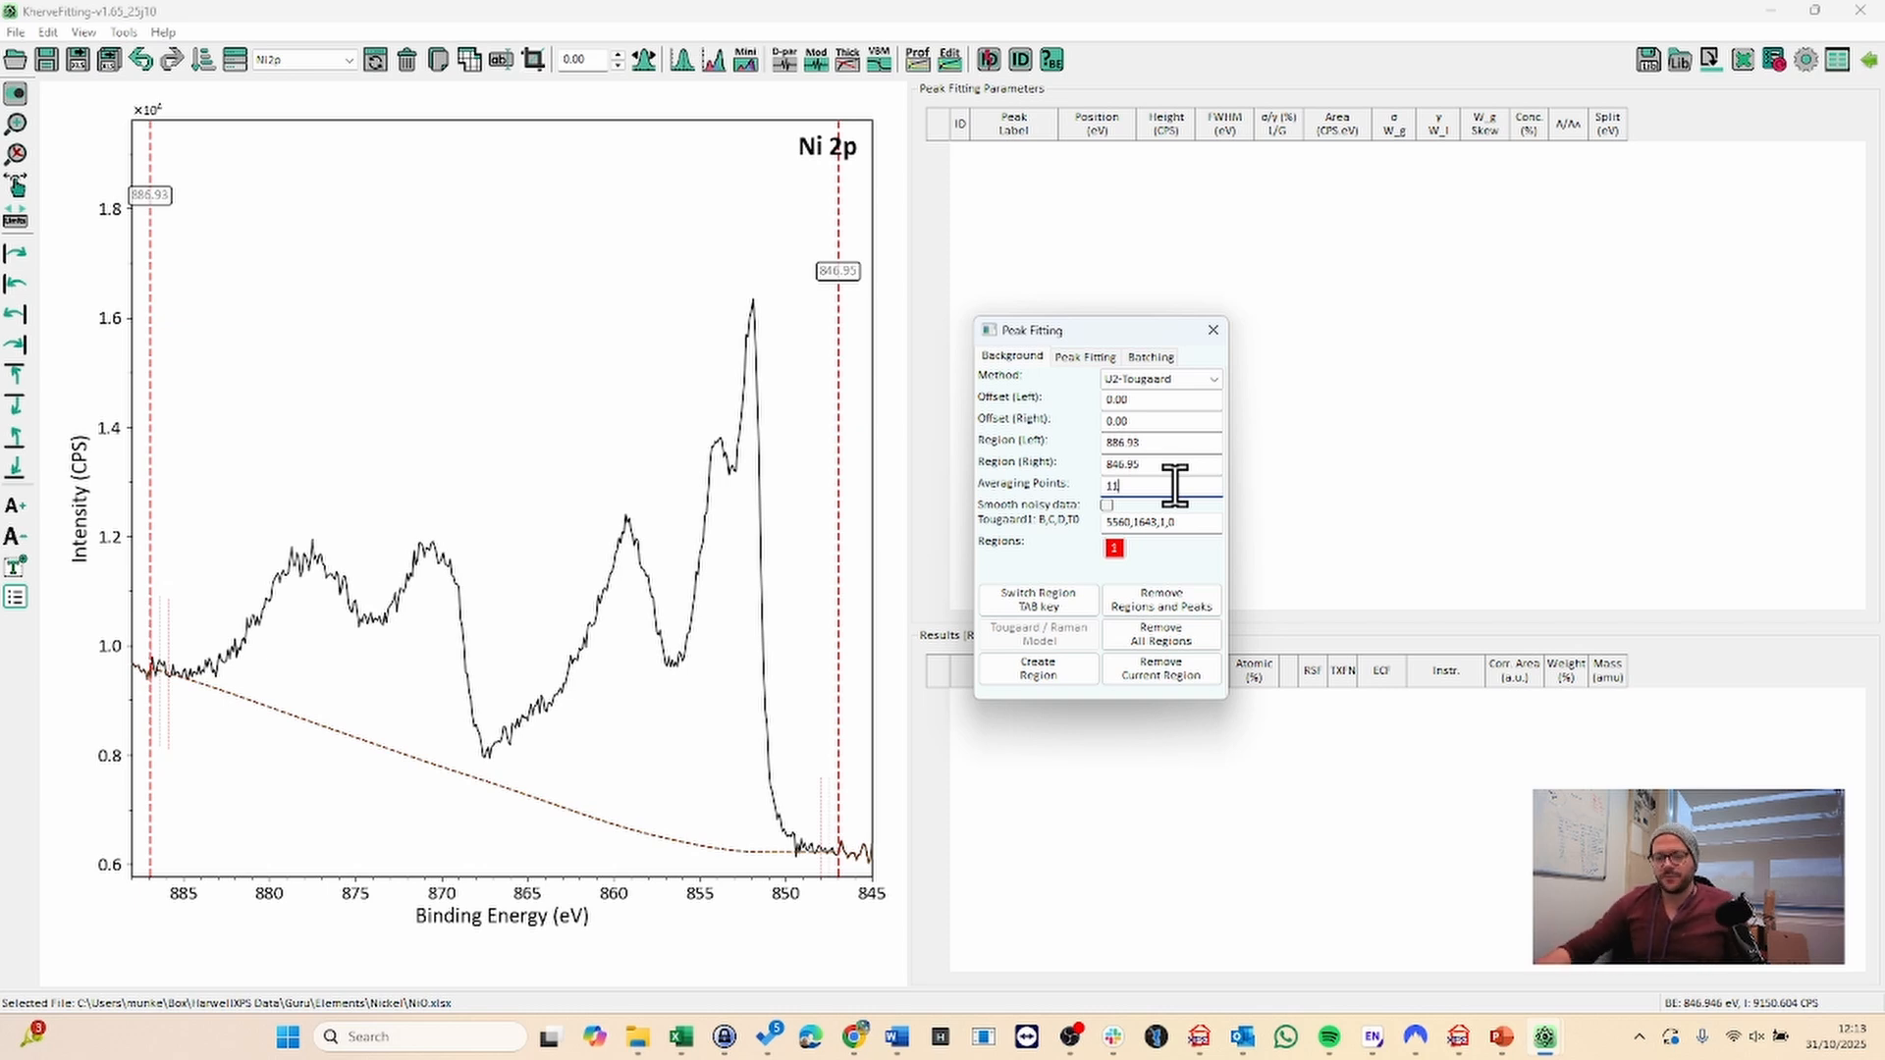
left_click_drag(1175, 484, 1074, 504)
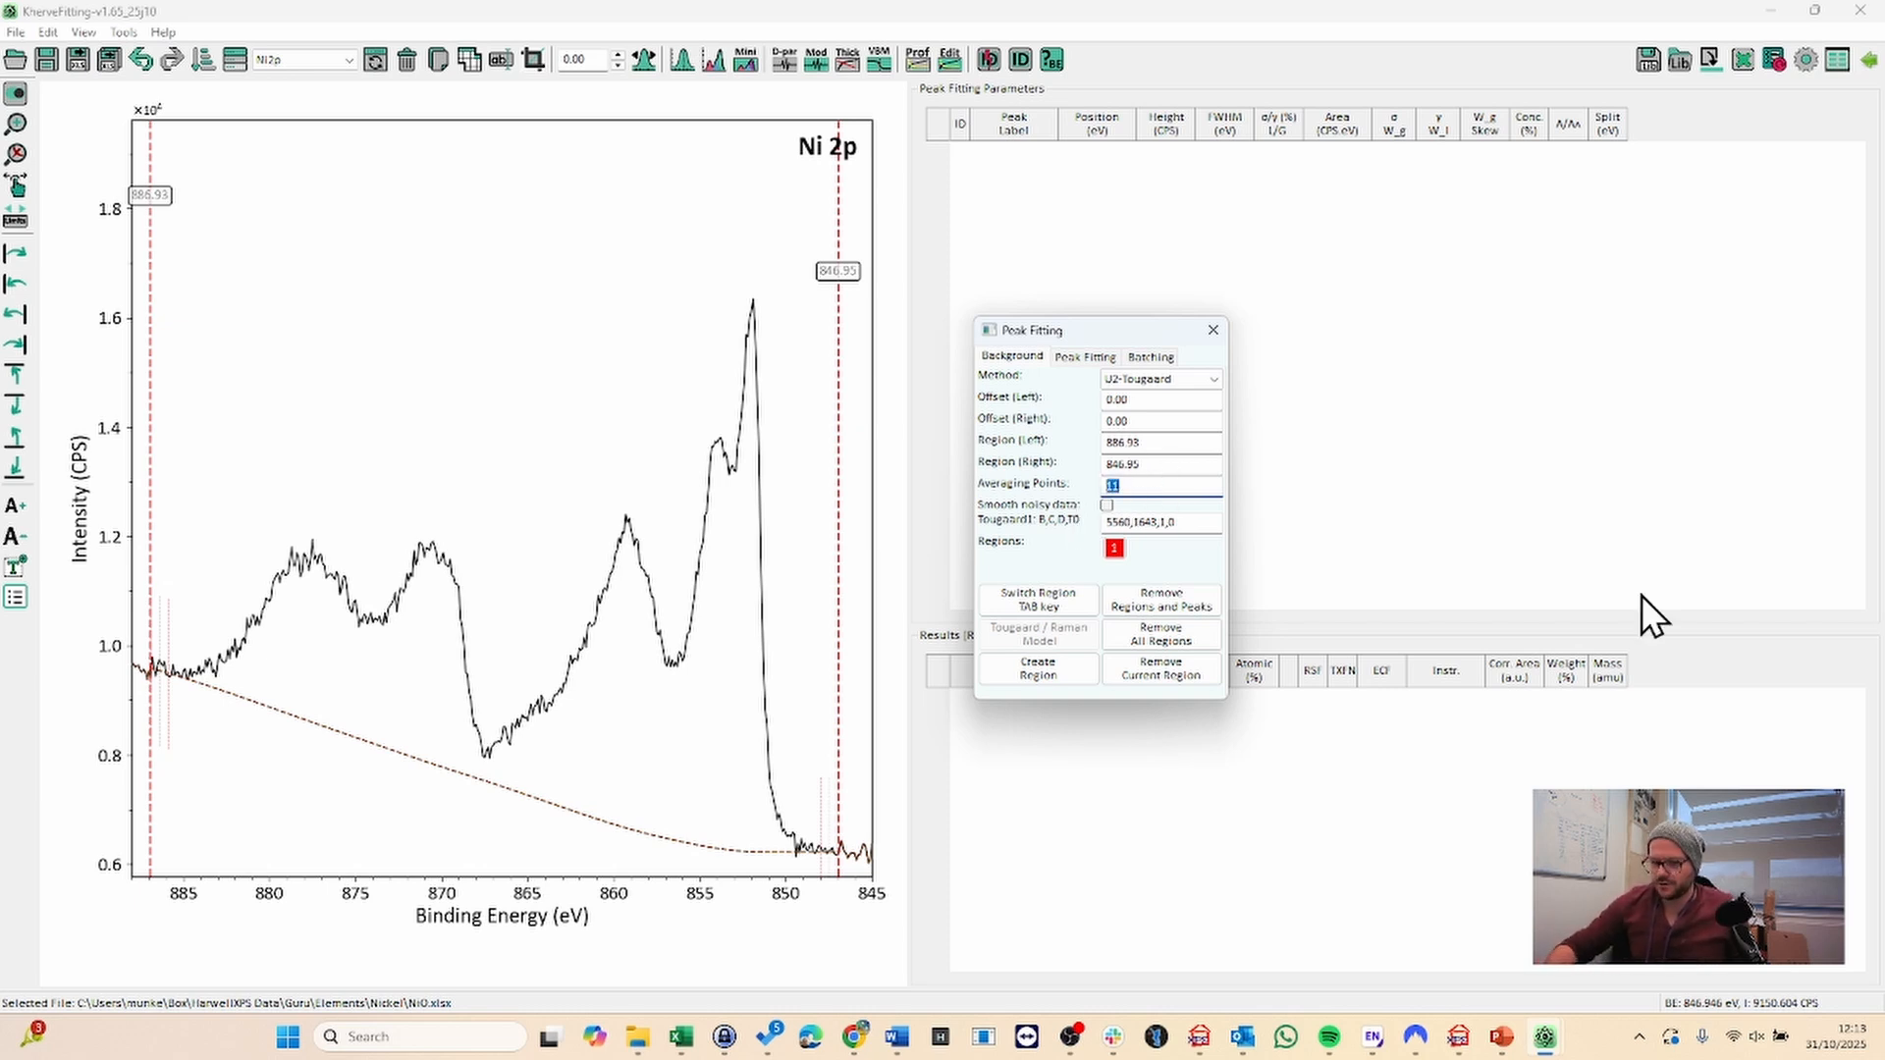
type("30")
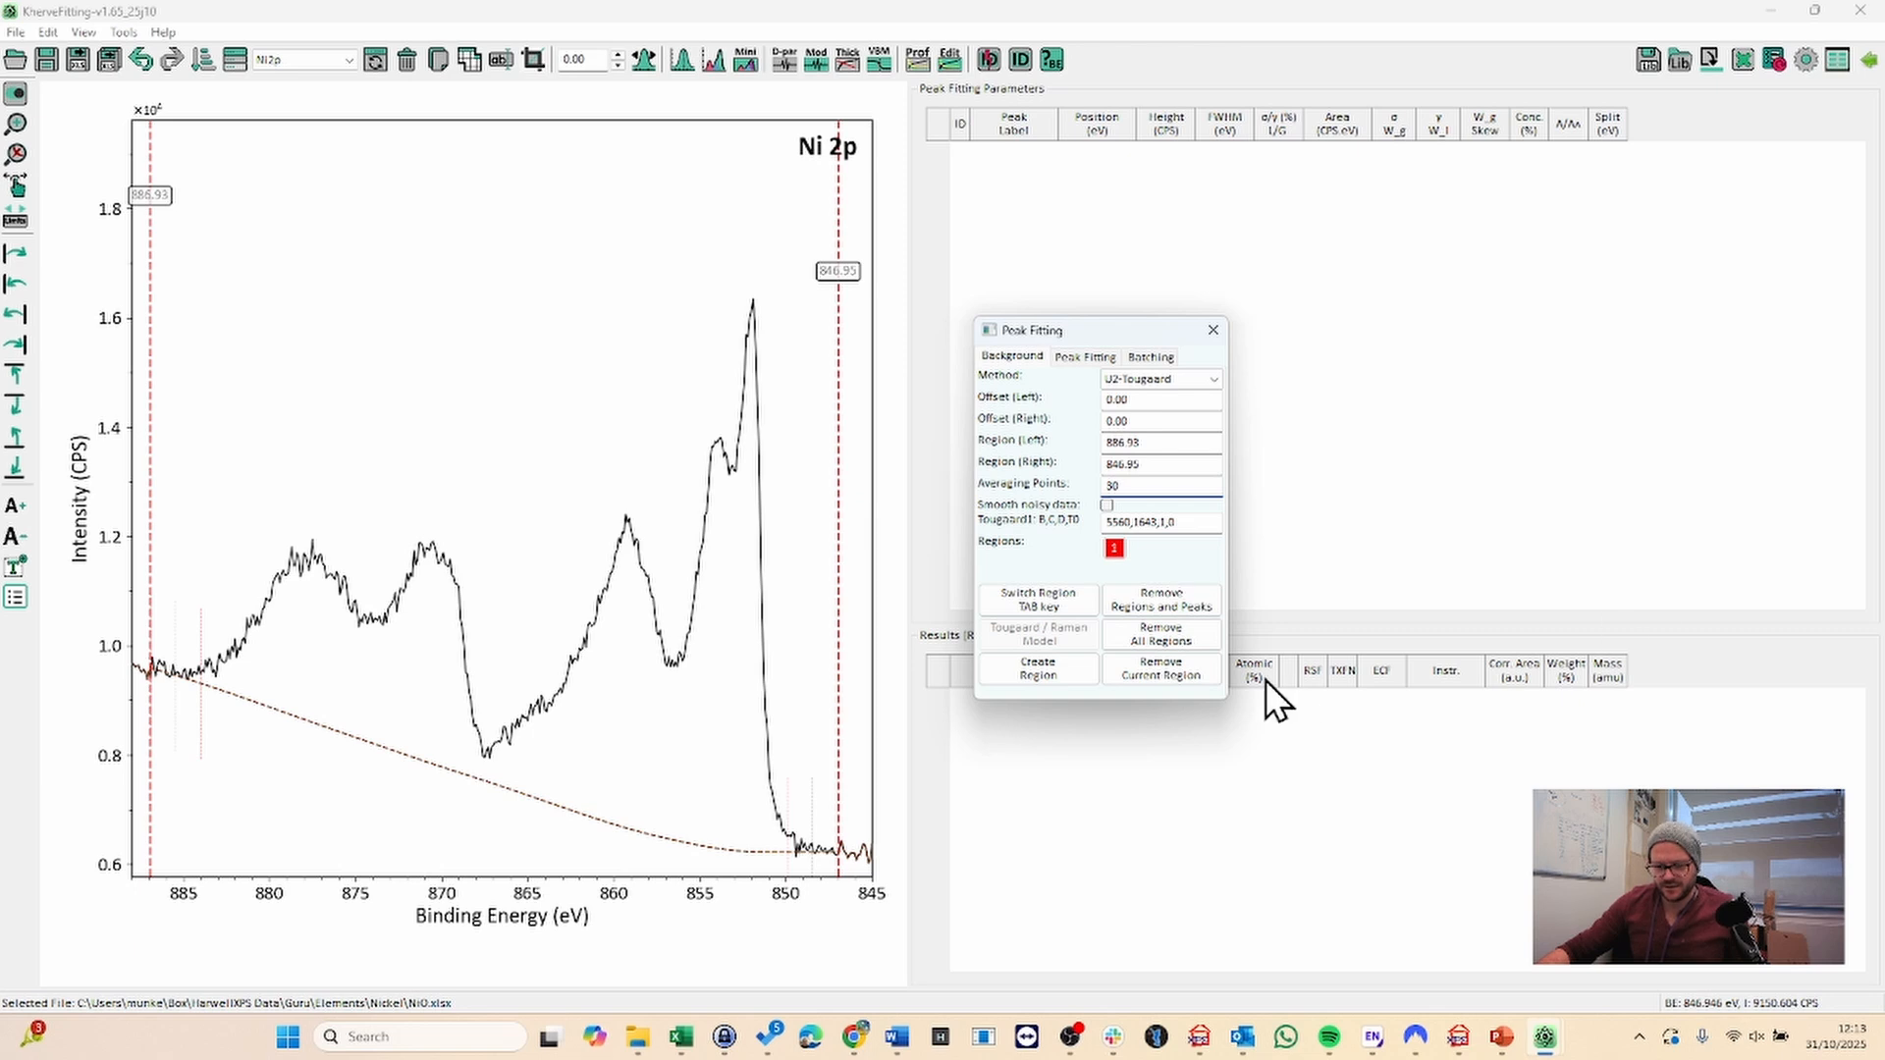
key("BackSpace")
key("BackSpace")
type("60")
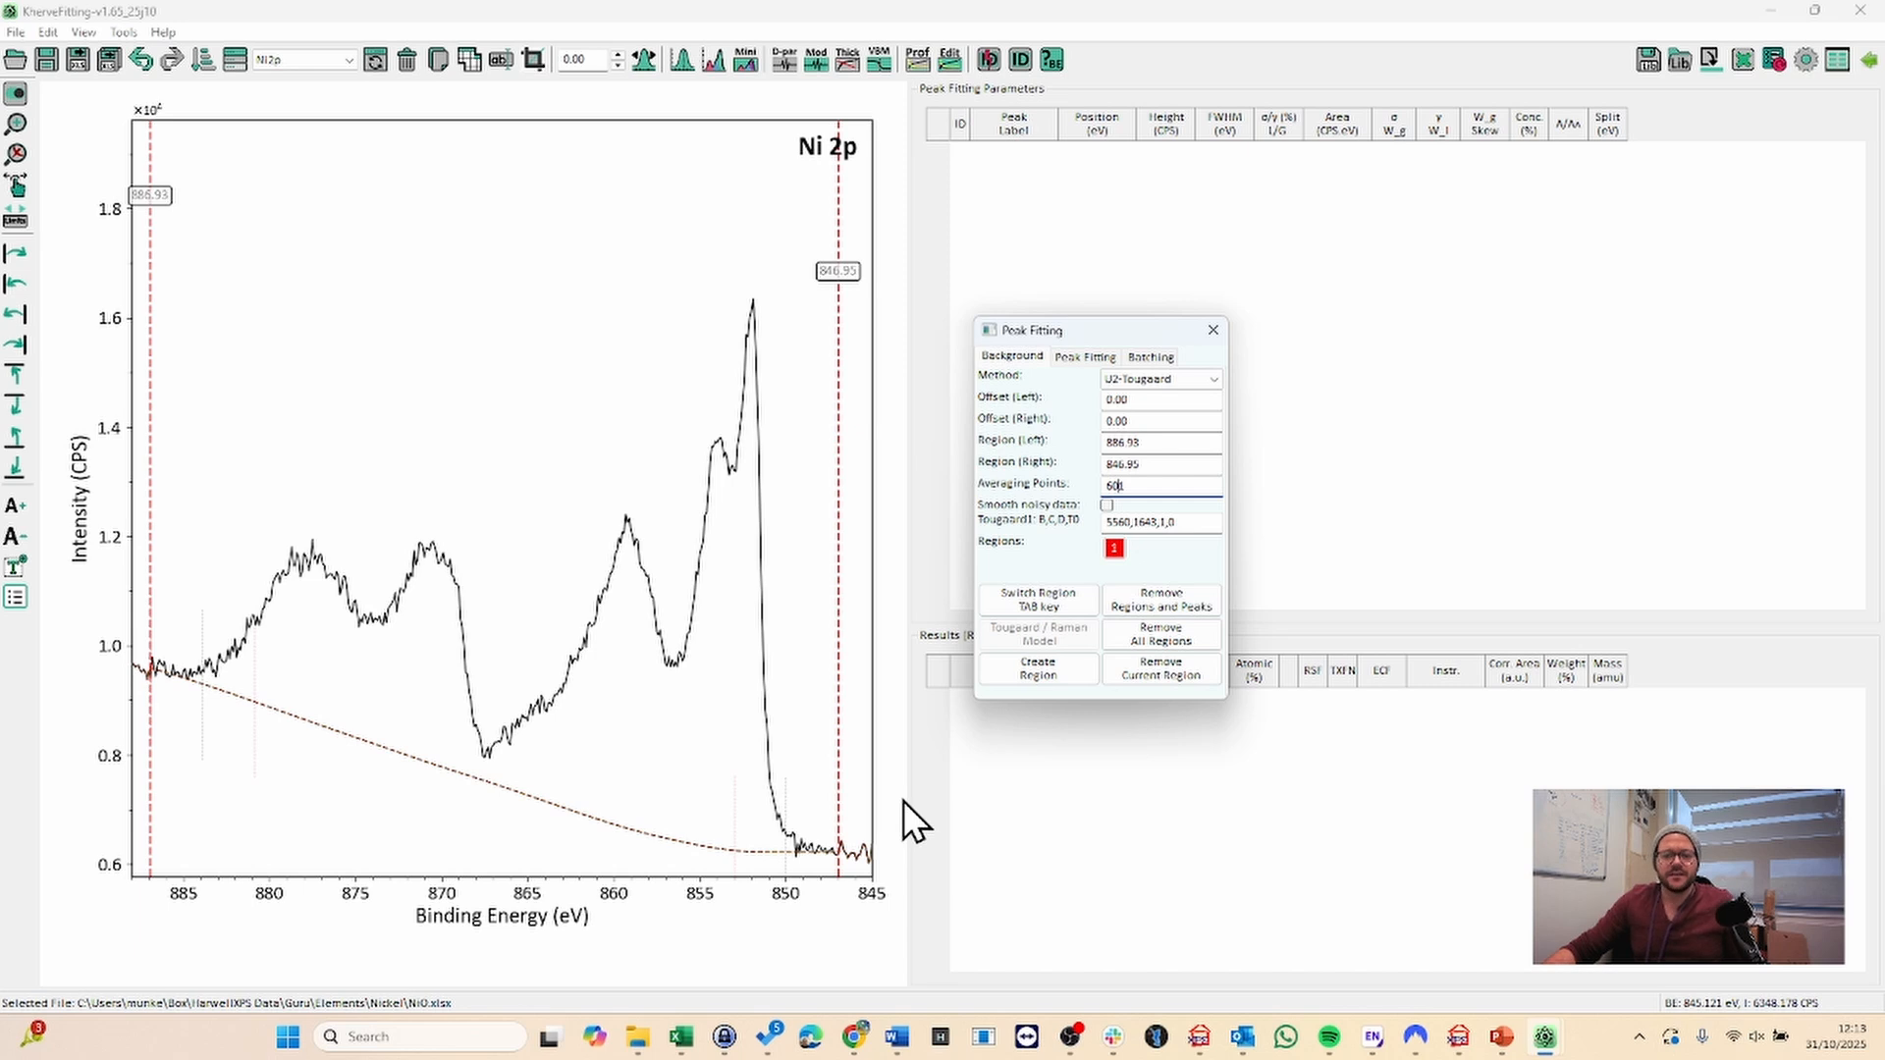
left_click(1145, 463)
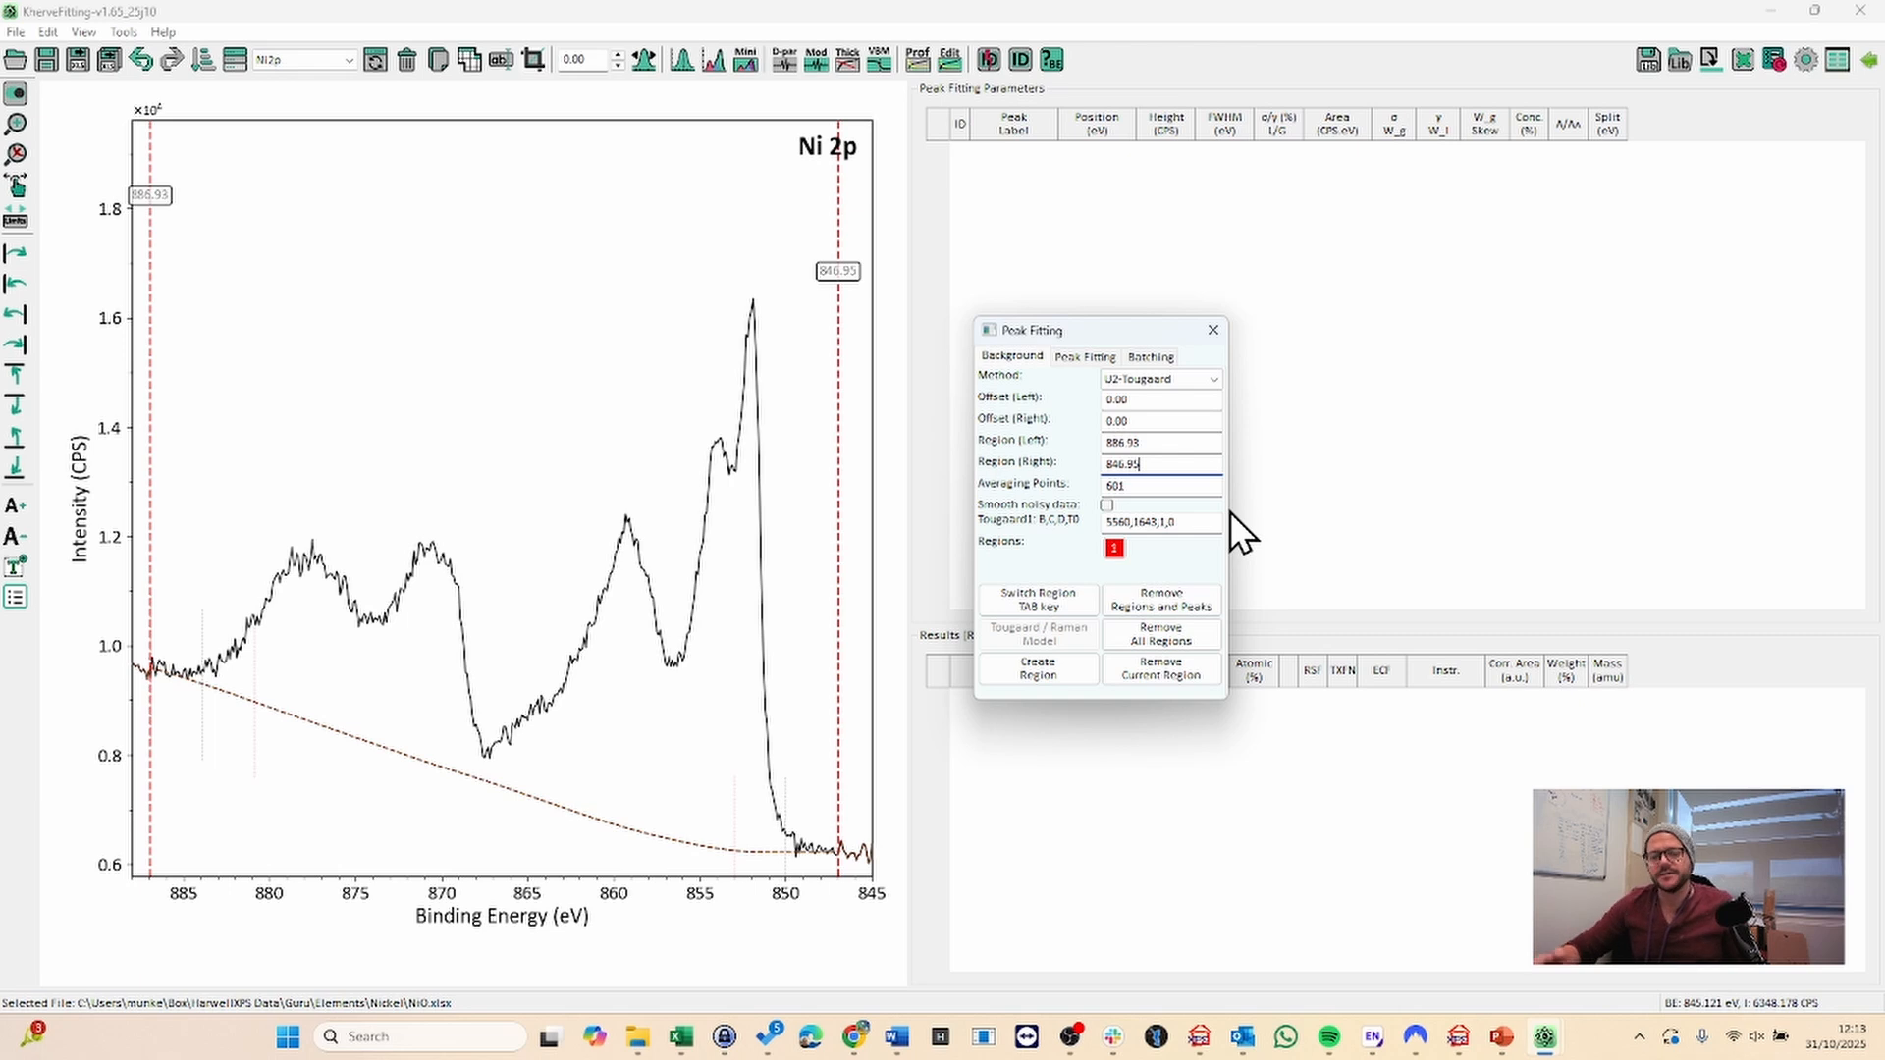
- Set the averaging points of the U2-Tougaard background region back to 5
double_click(1159, 485)
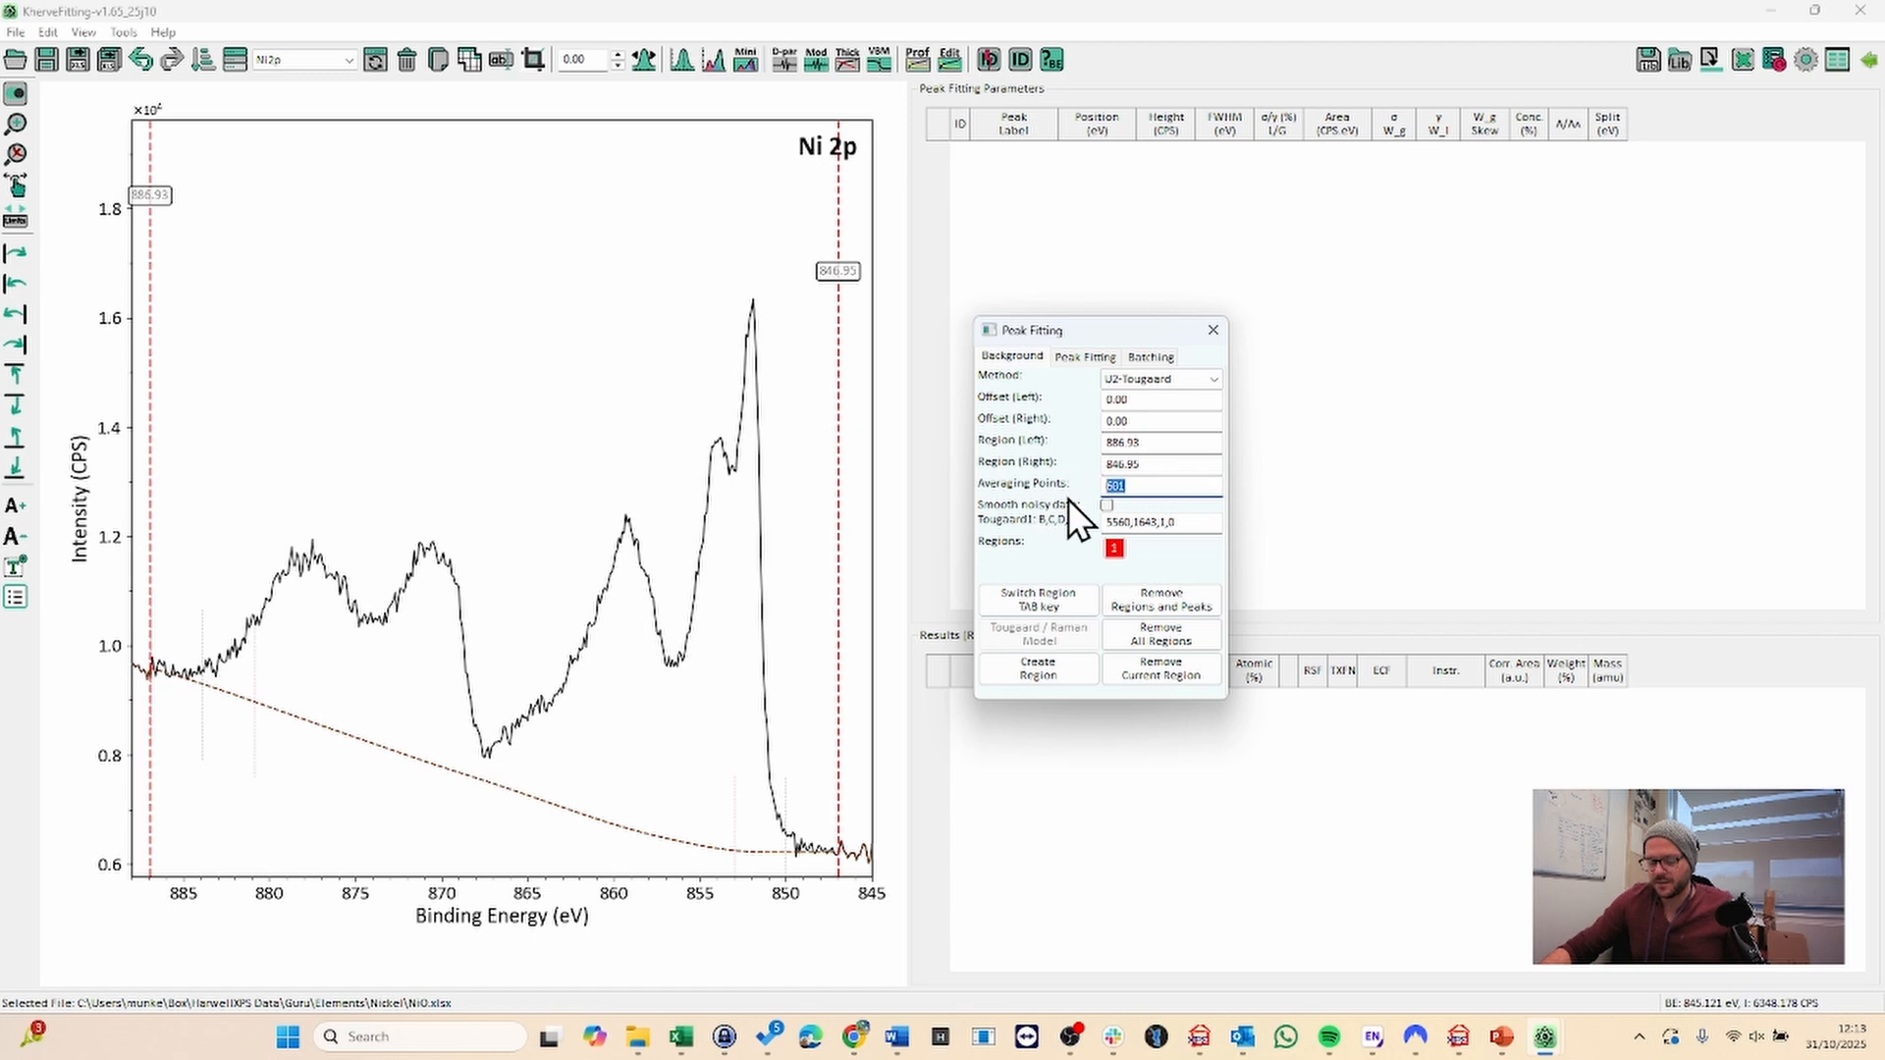
type("5")
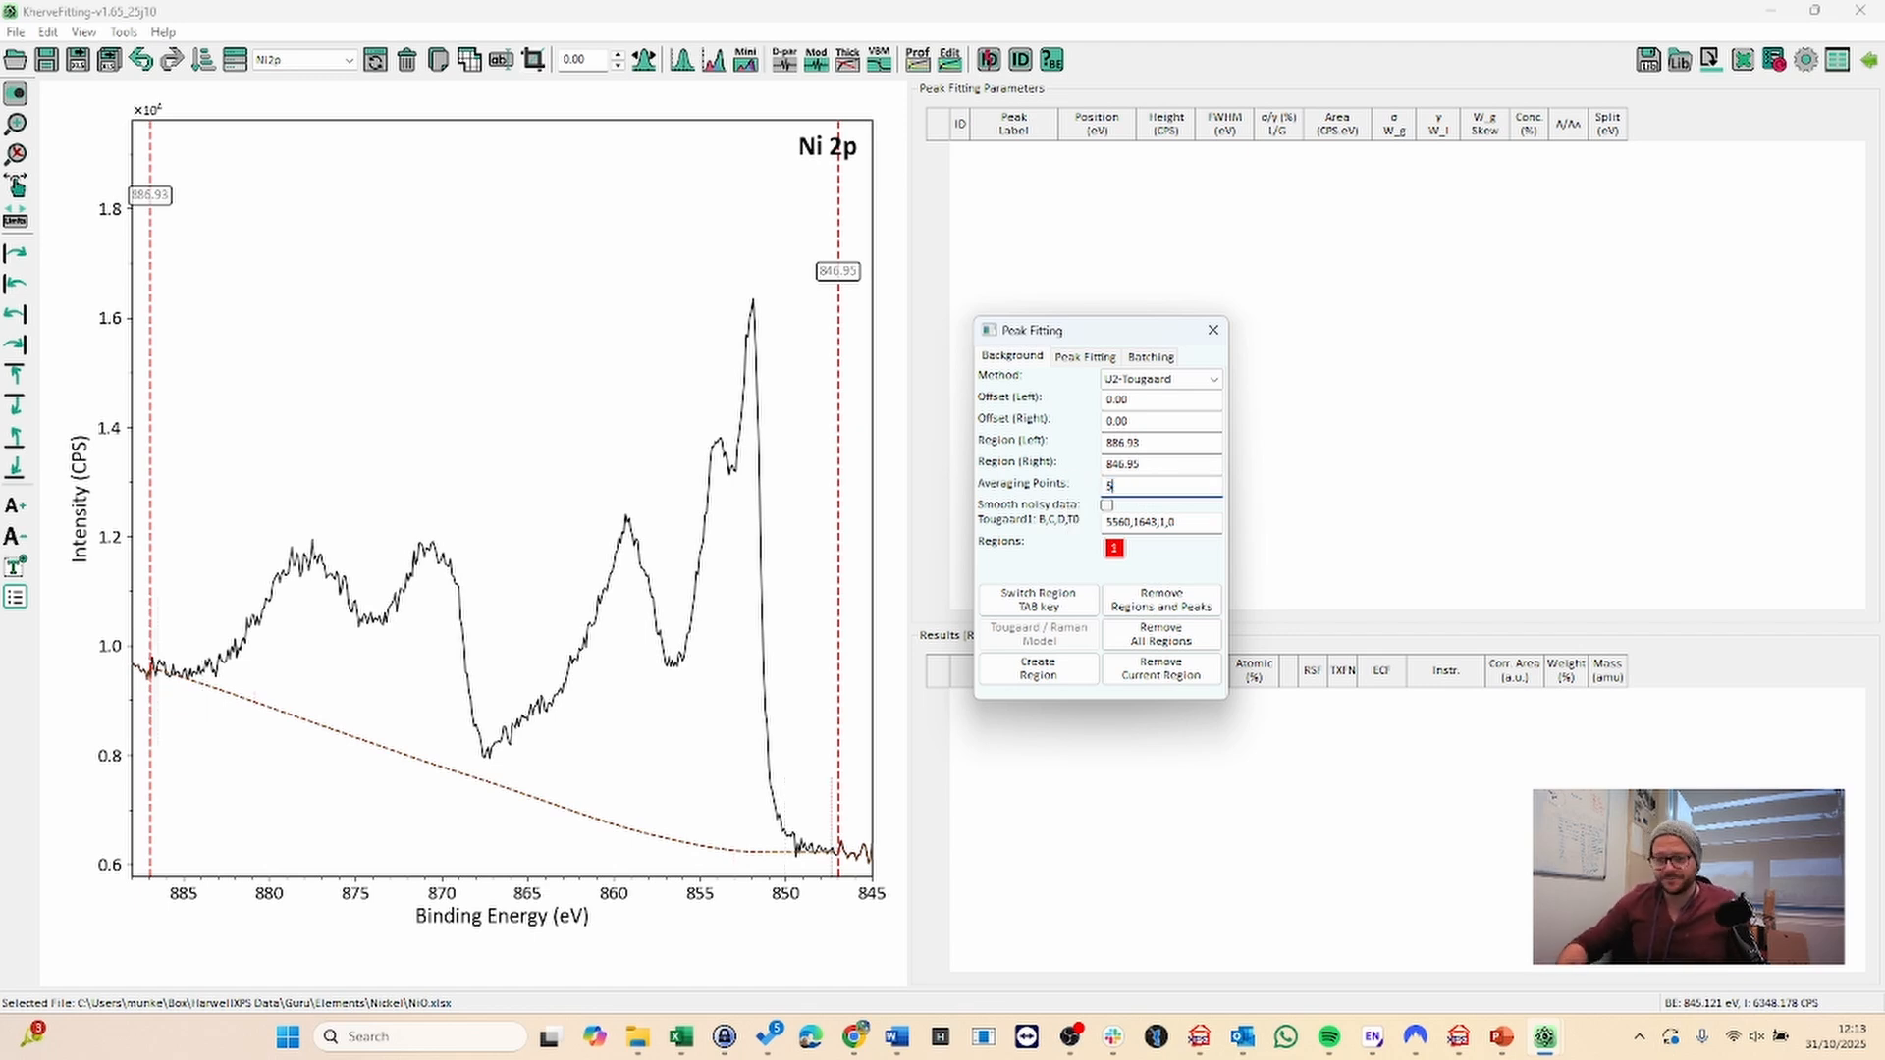
left_click(1161, 469)
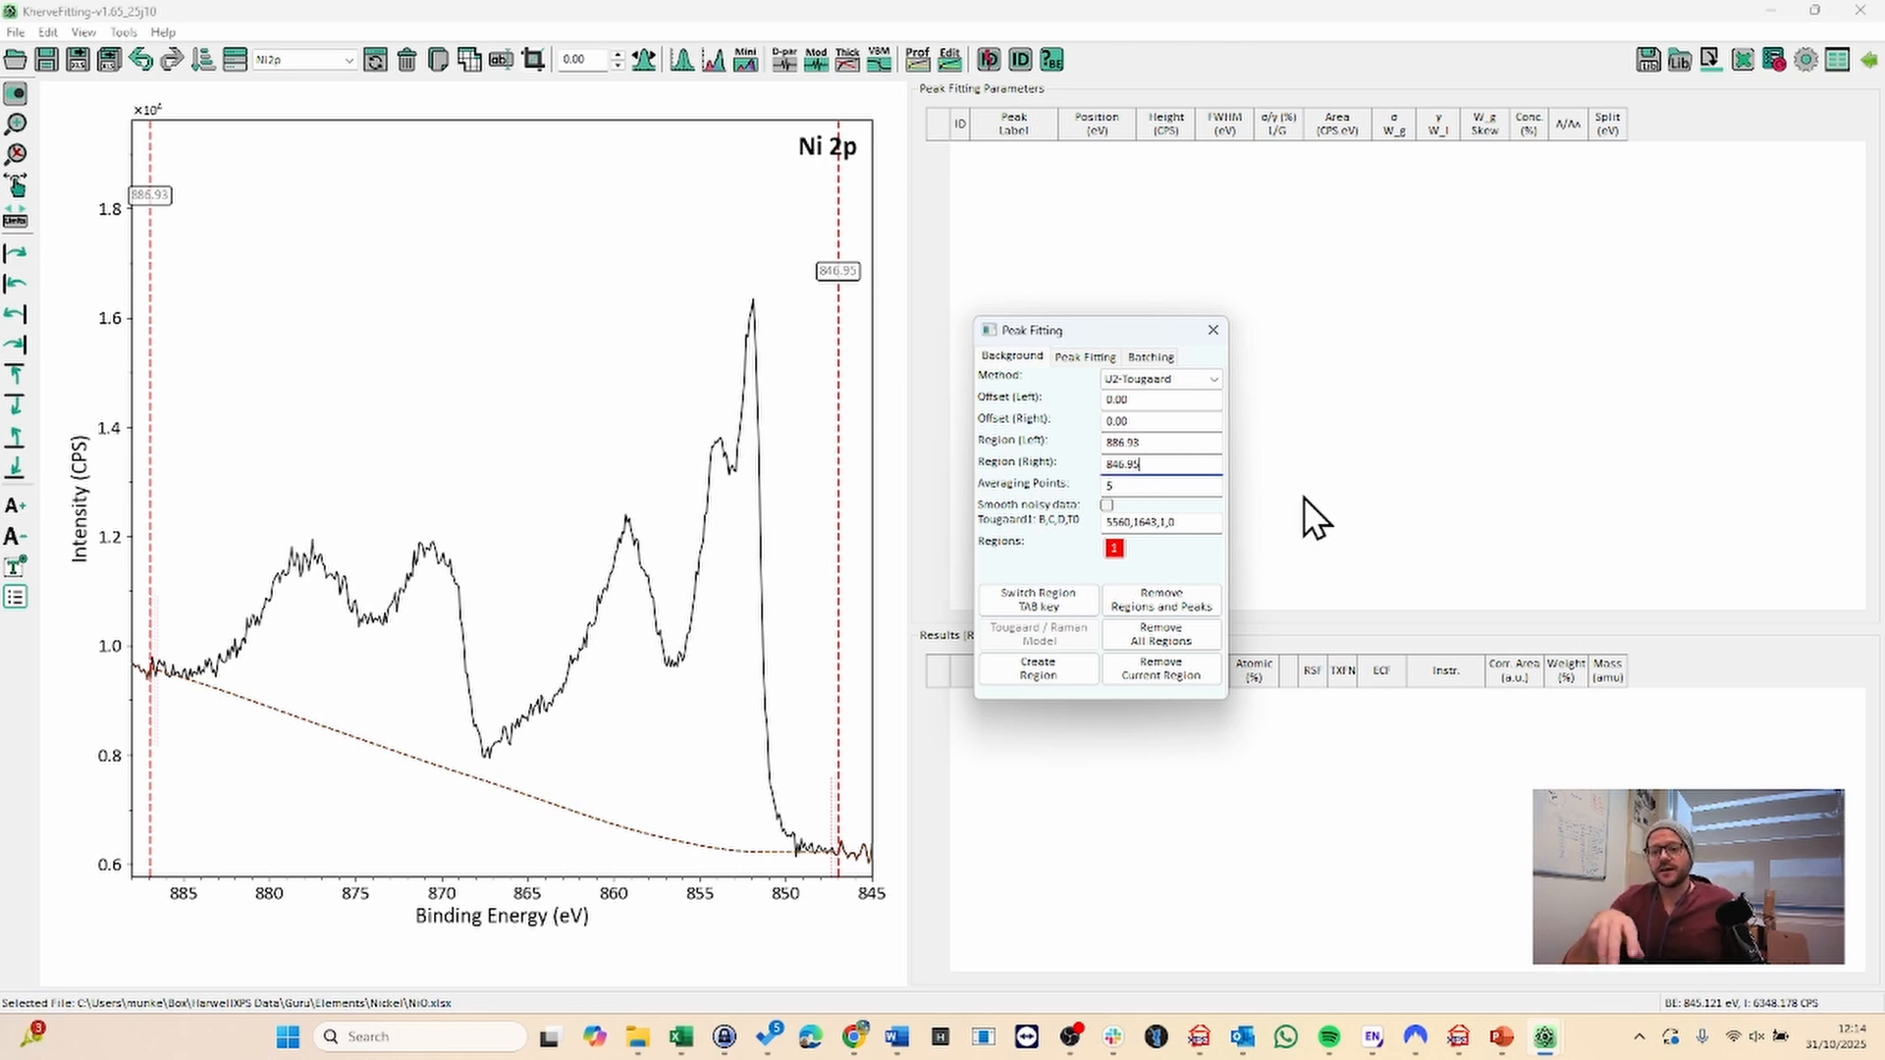
- Set the Tougaard B parameter to 3000 and create a background region with it
double_click(1120, 520)
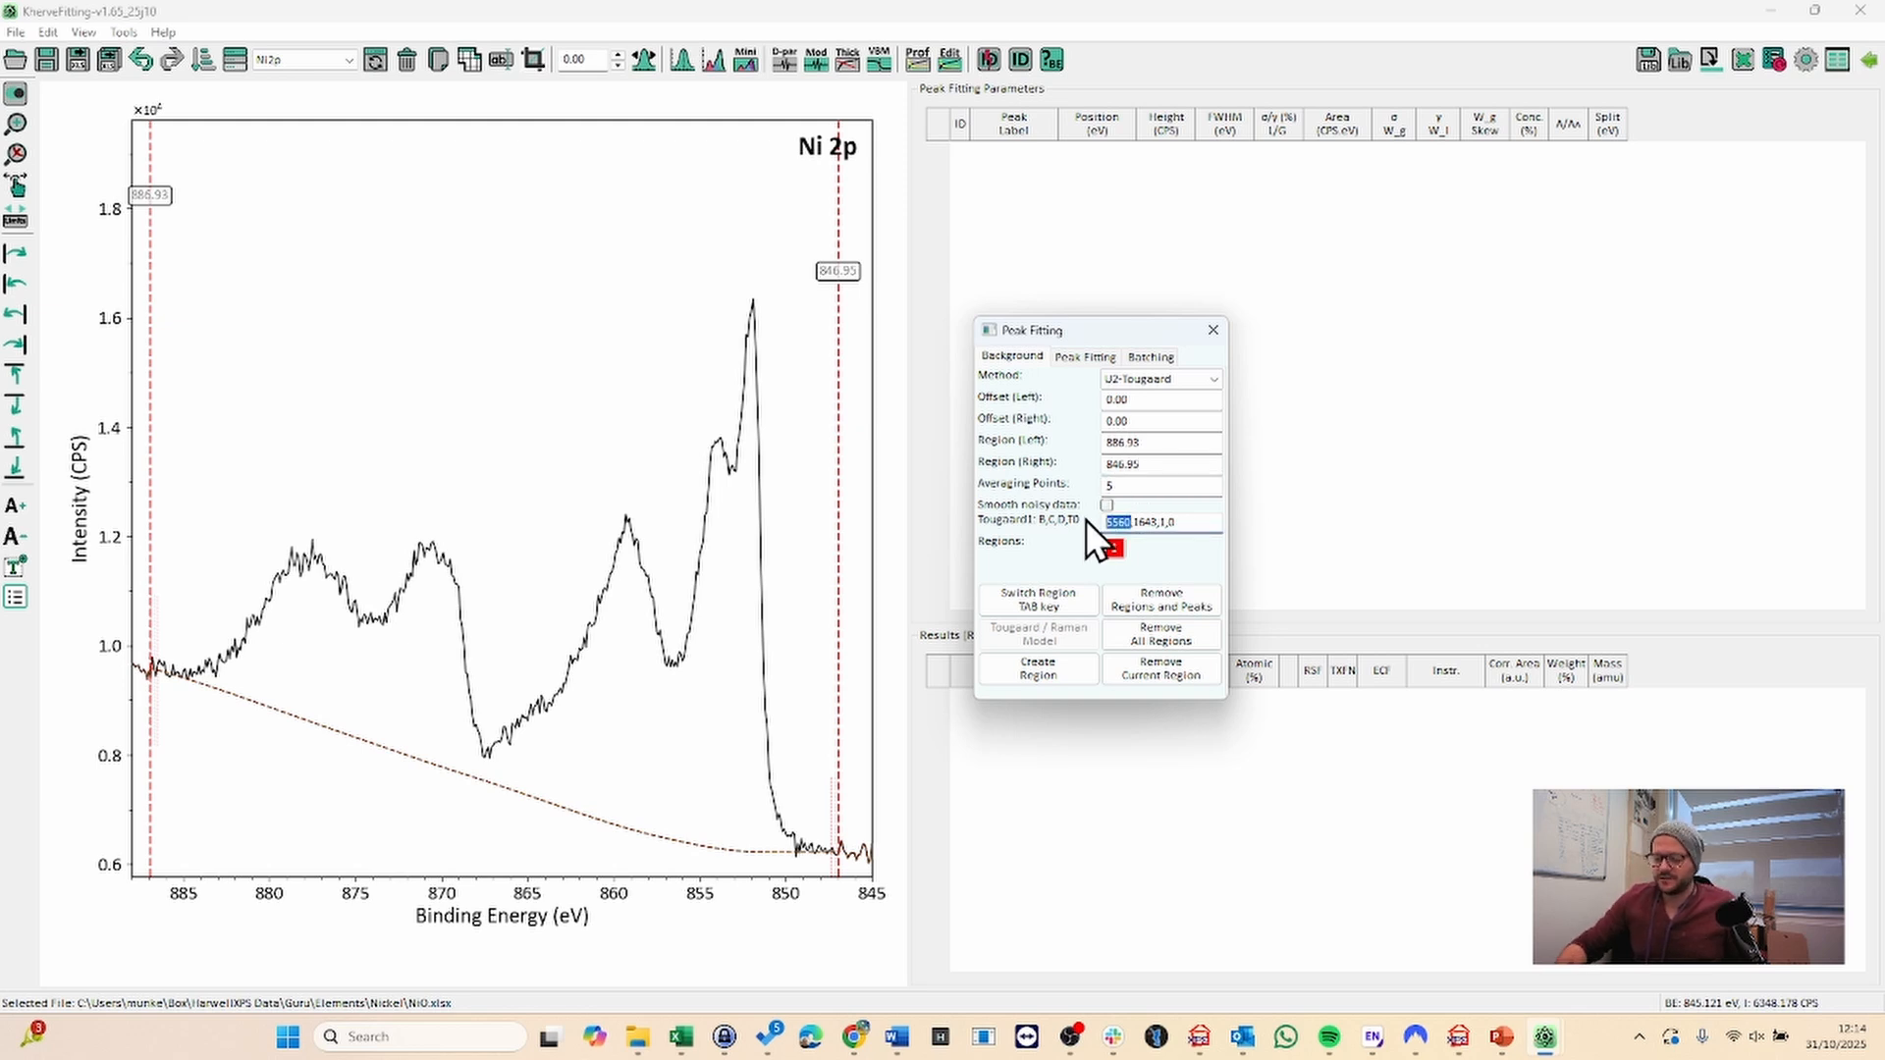
type("3000")
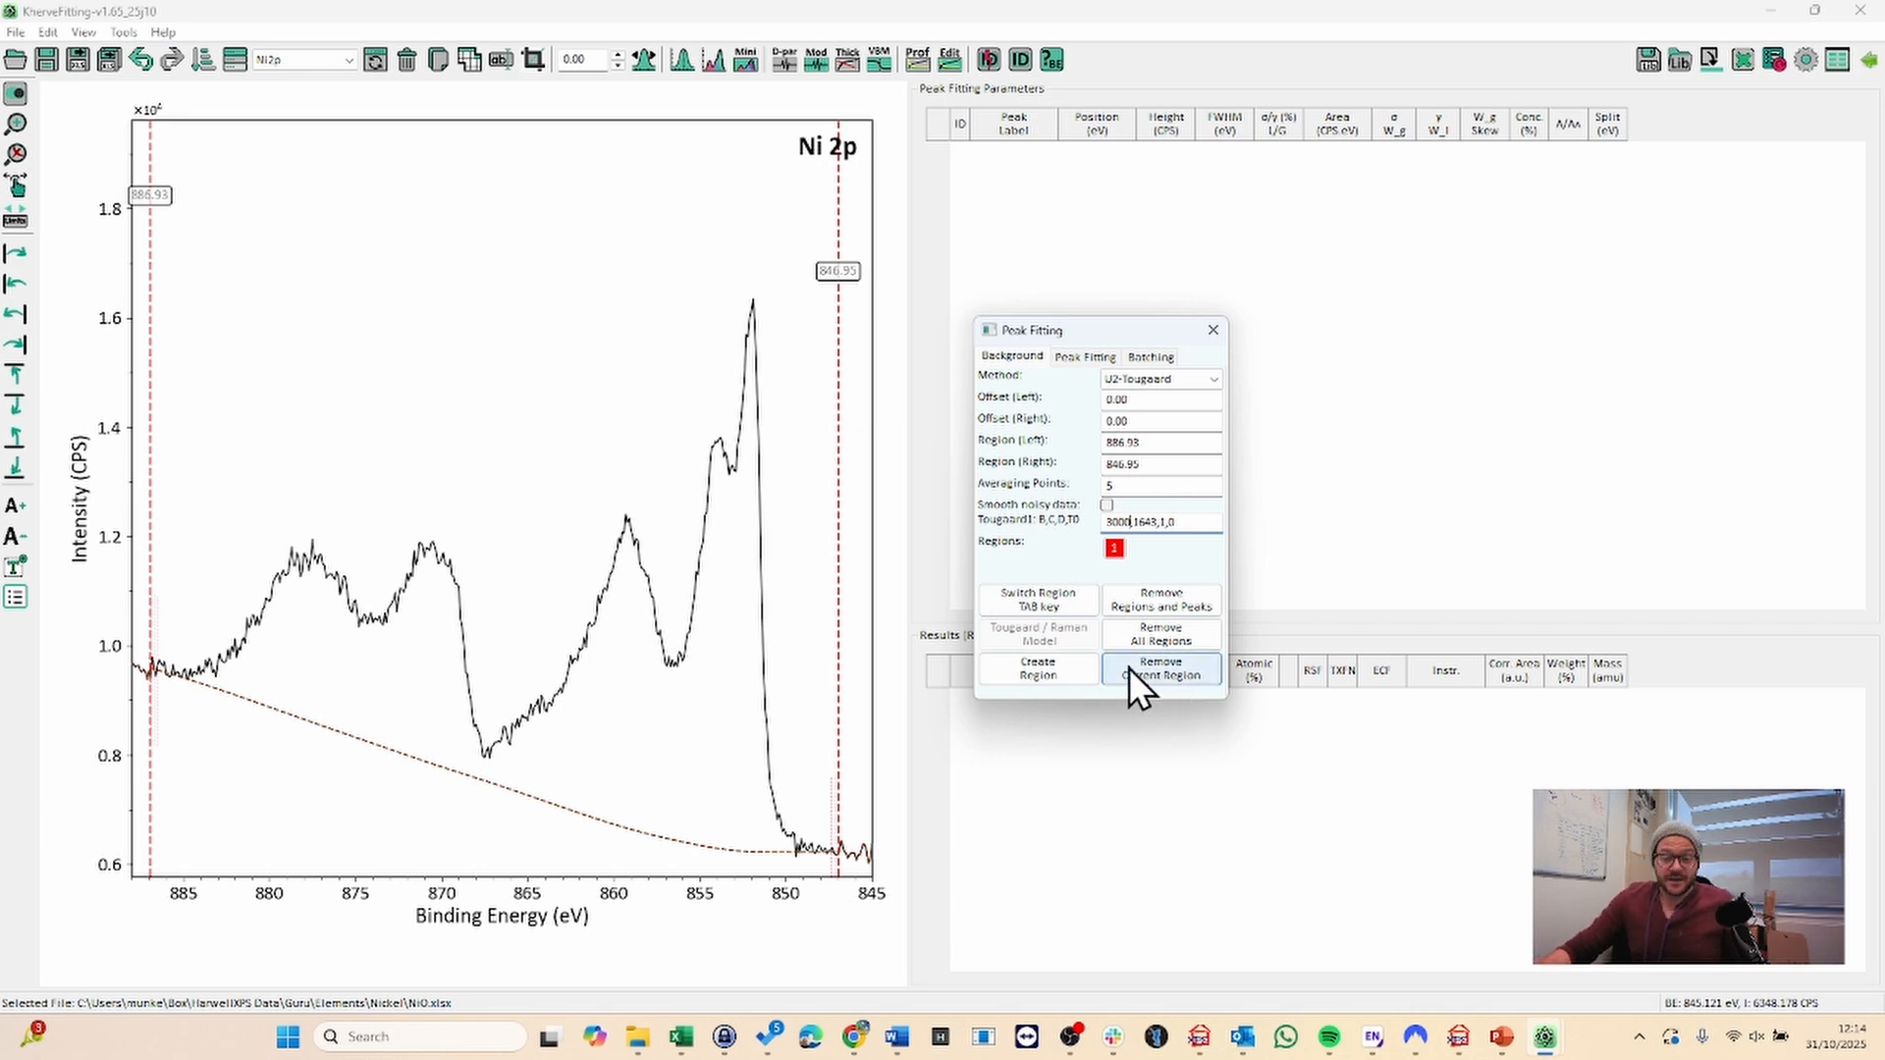
left_click(1074, 674)
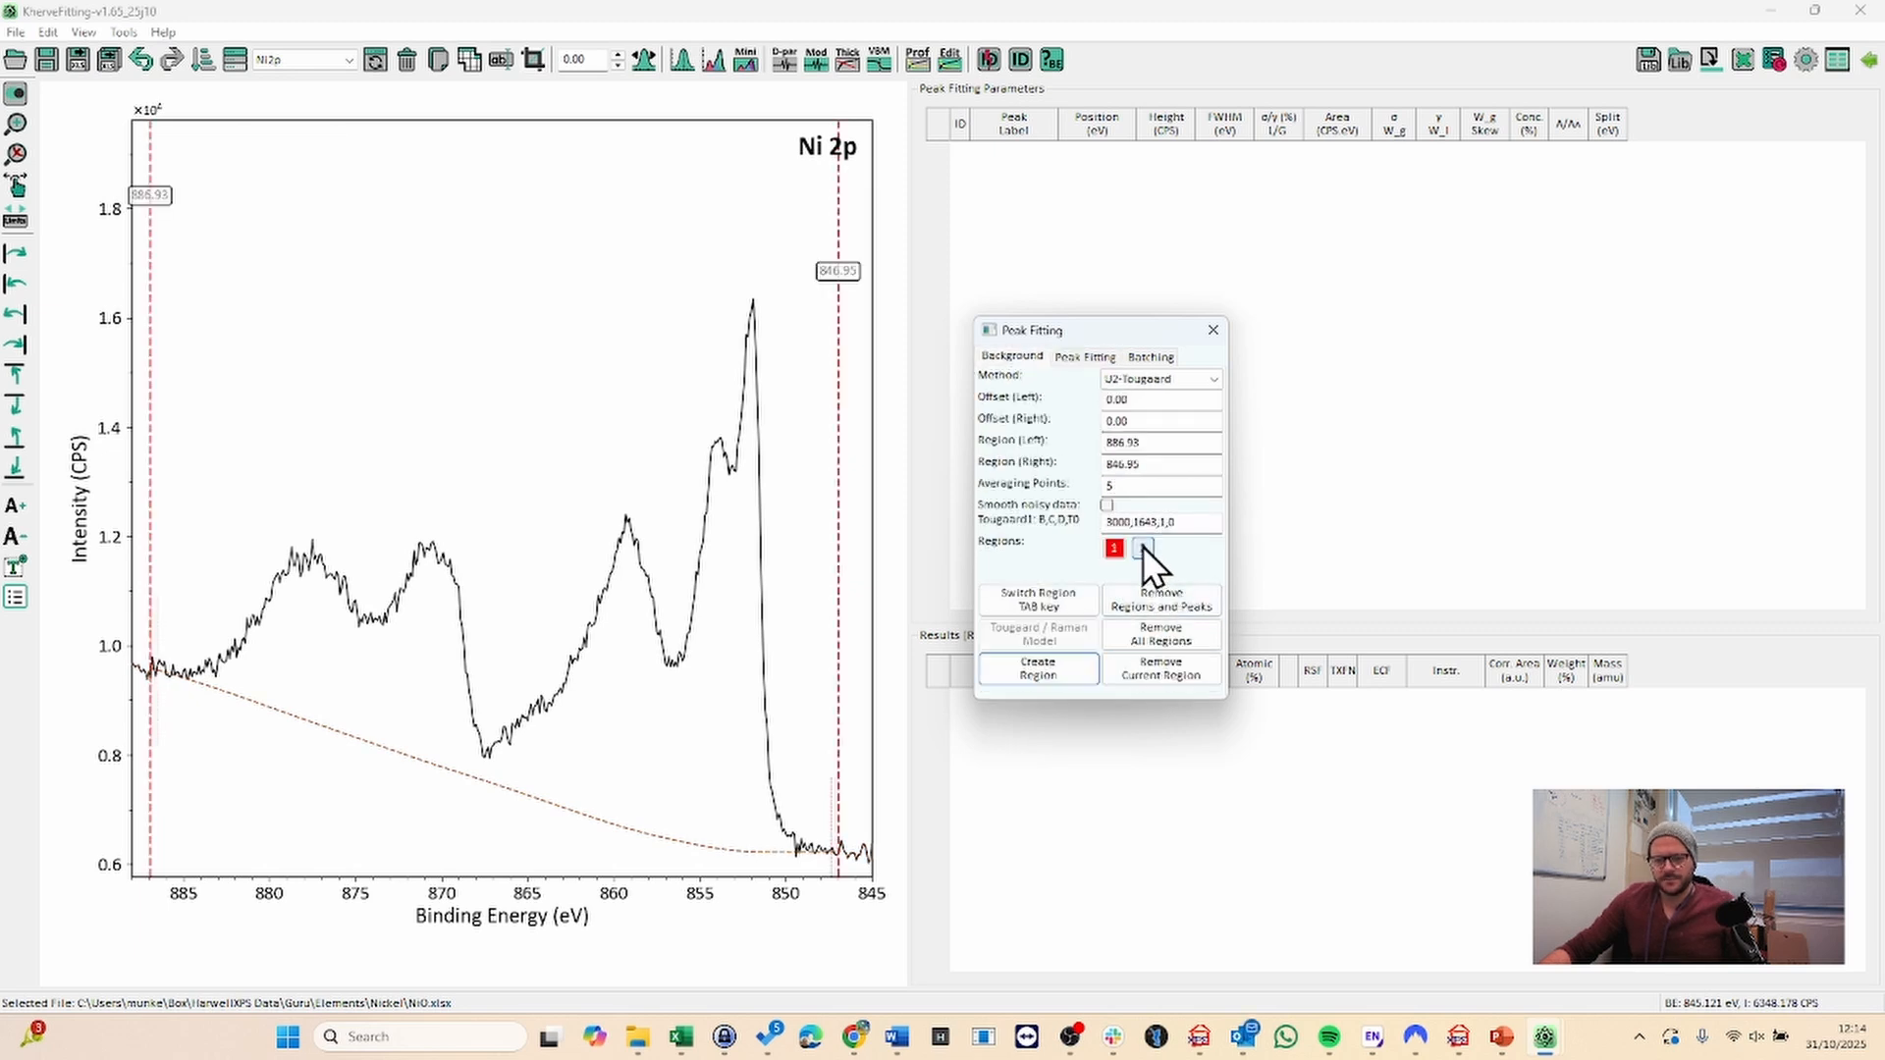
- Try removing the second background region and creating it again with the 3000 Tougaard B parameter
left_click(1141, 548)
left_click(1165, 672)
left_click(1048, 668)
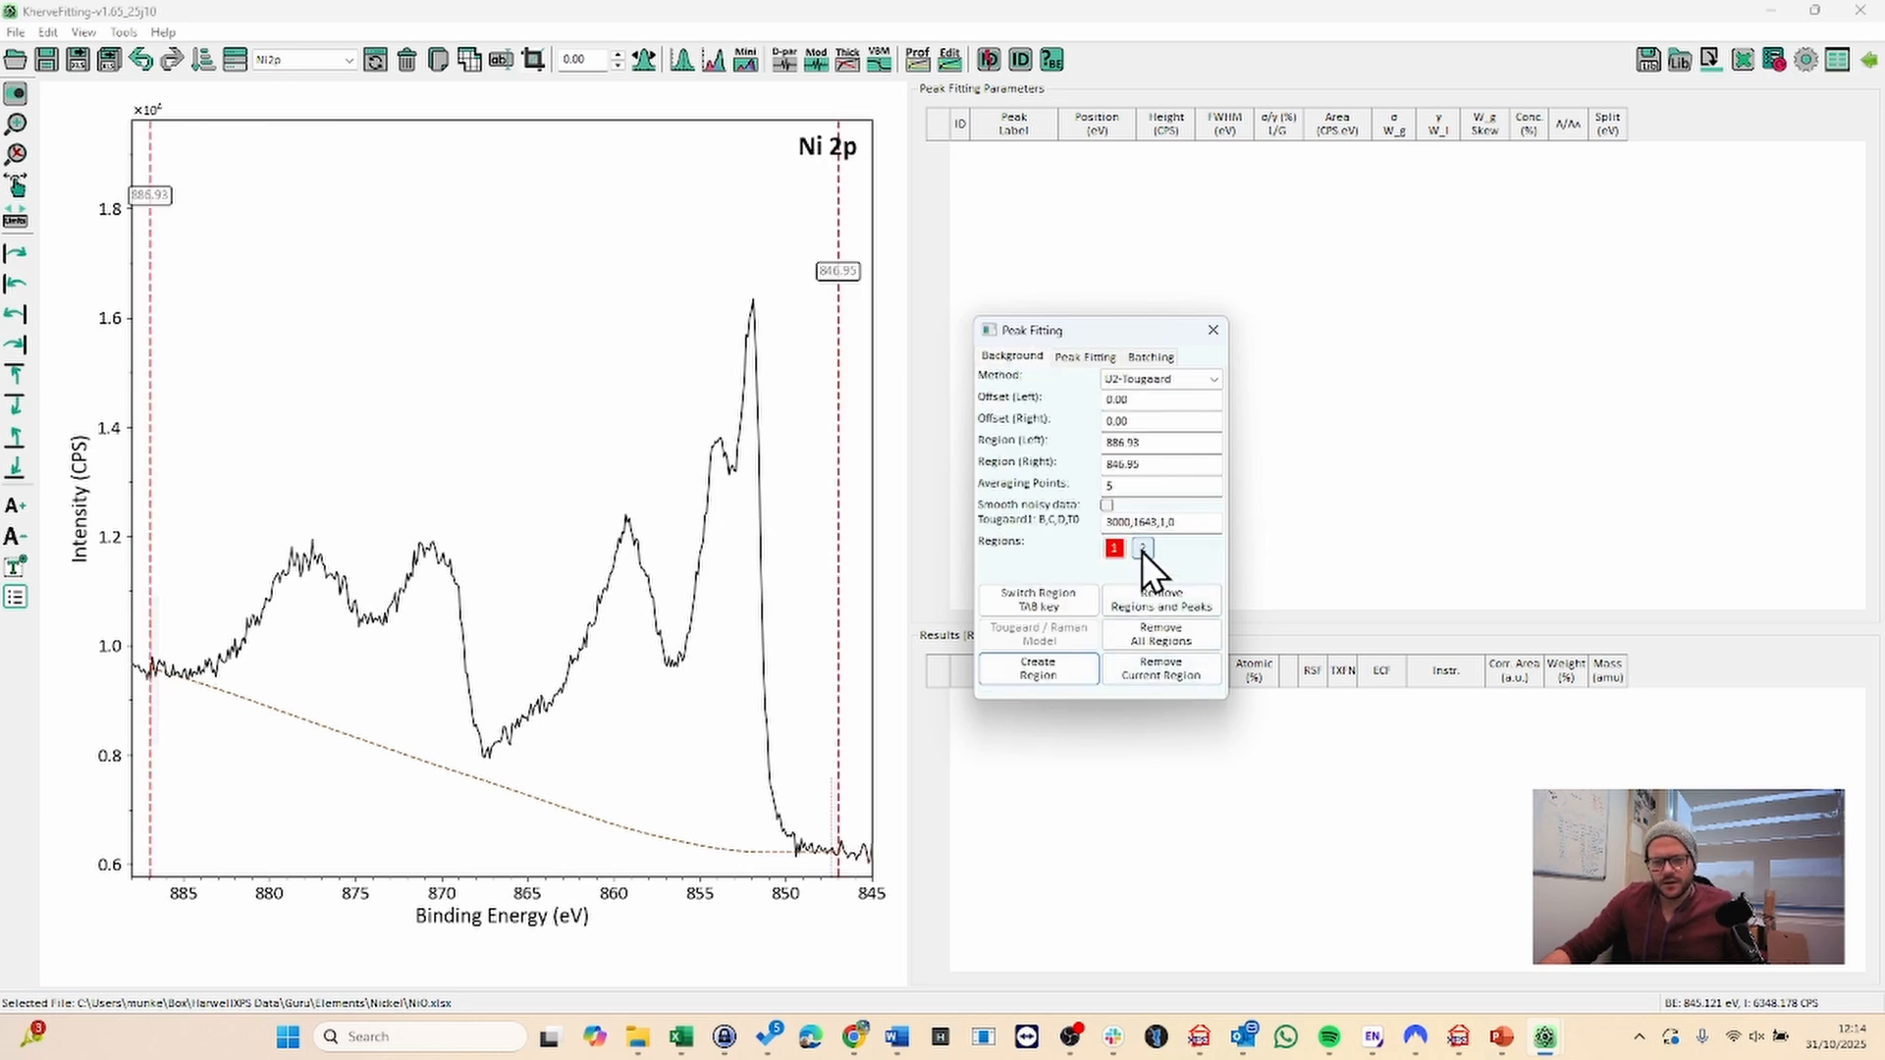
left_click(1141, 549)
- Remove all regions, then recreate the U2-Tougaard background region and extend its high-binding-energy limit outward on the plot
left_click(1160, 643)
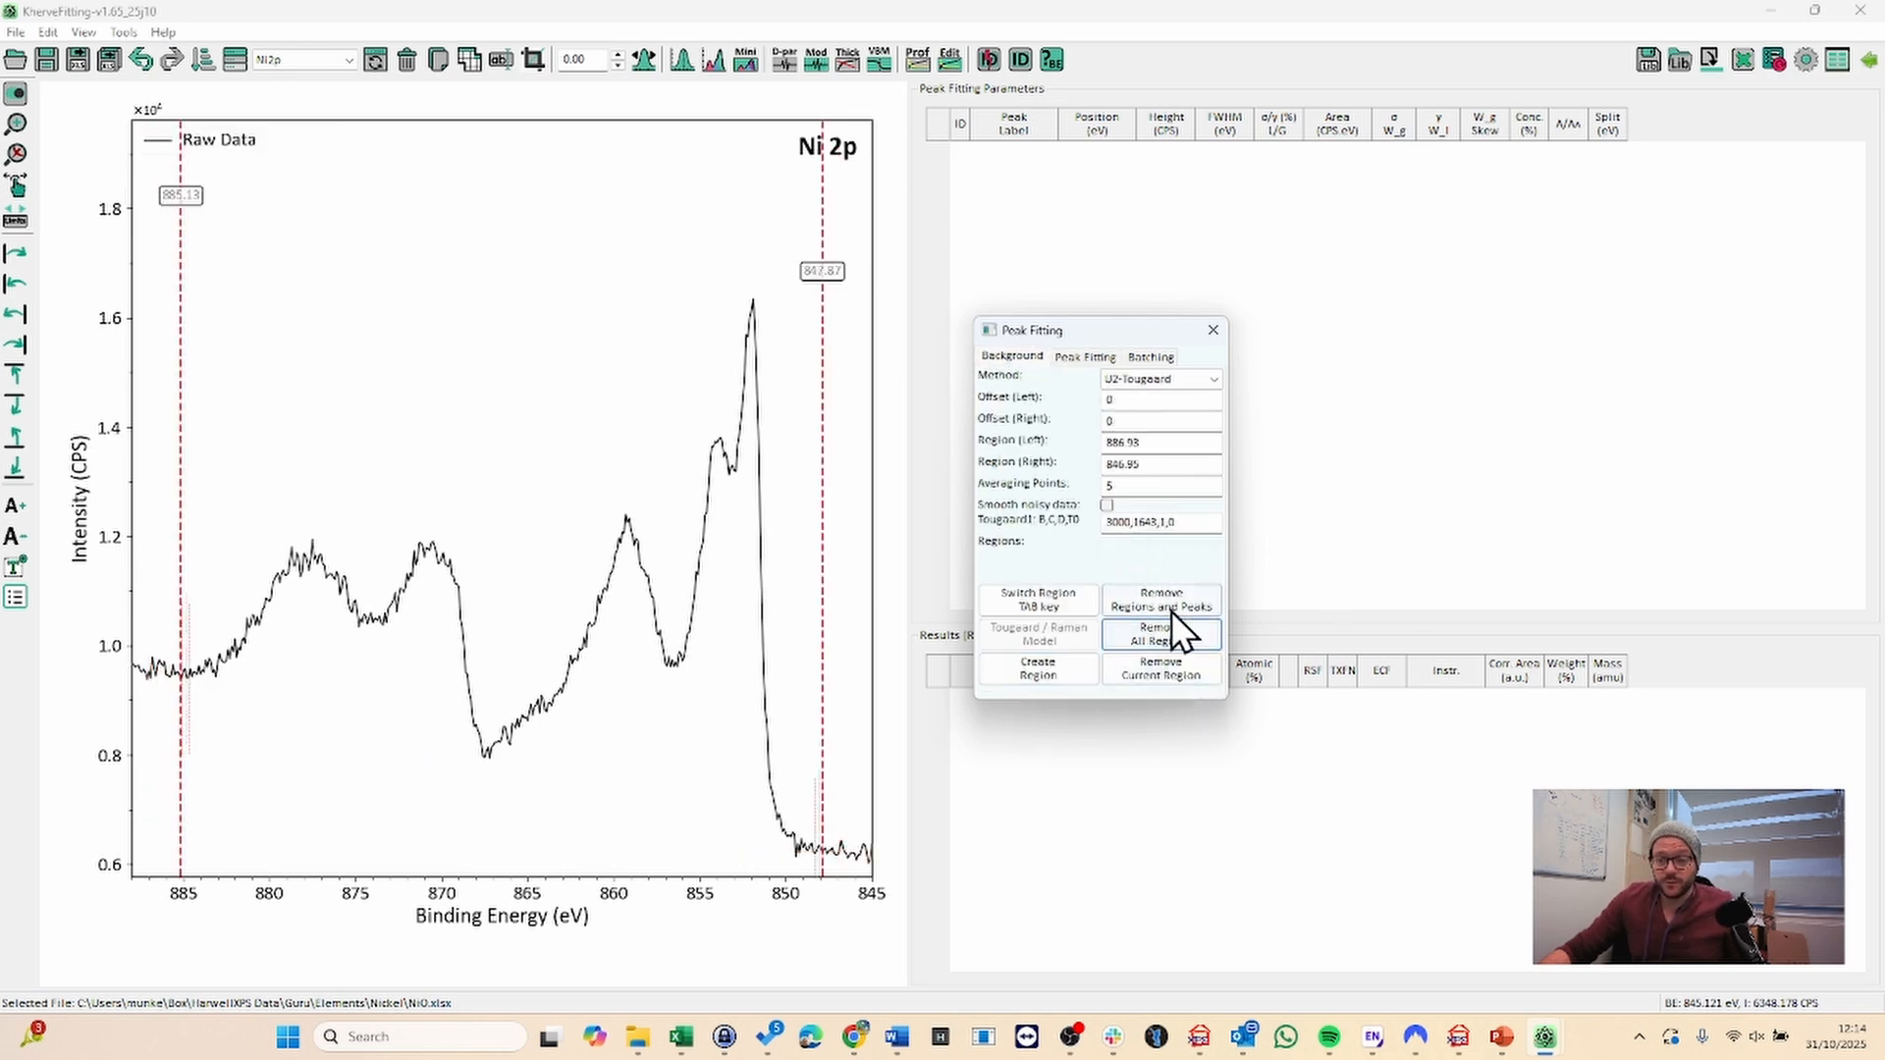
left_click(1041, 668)
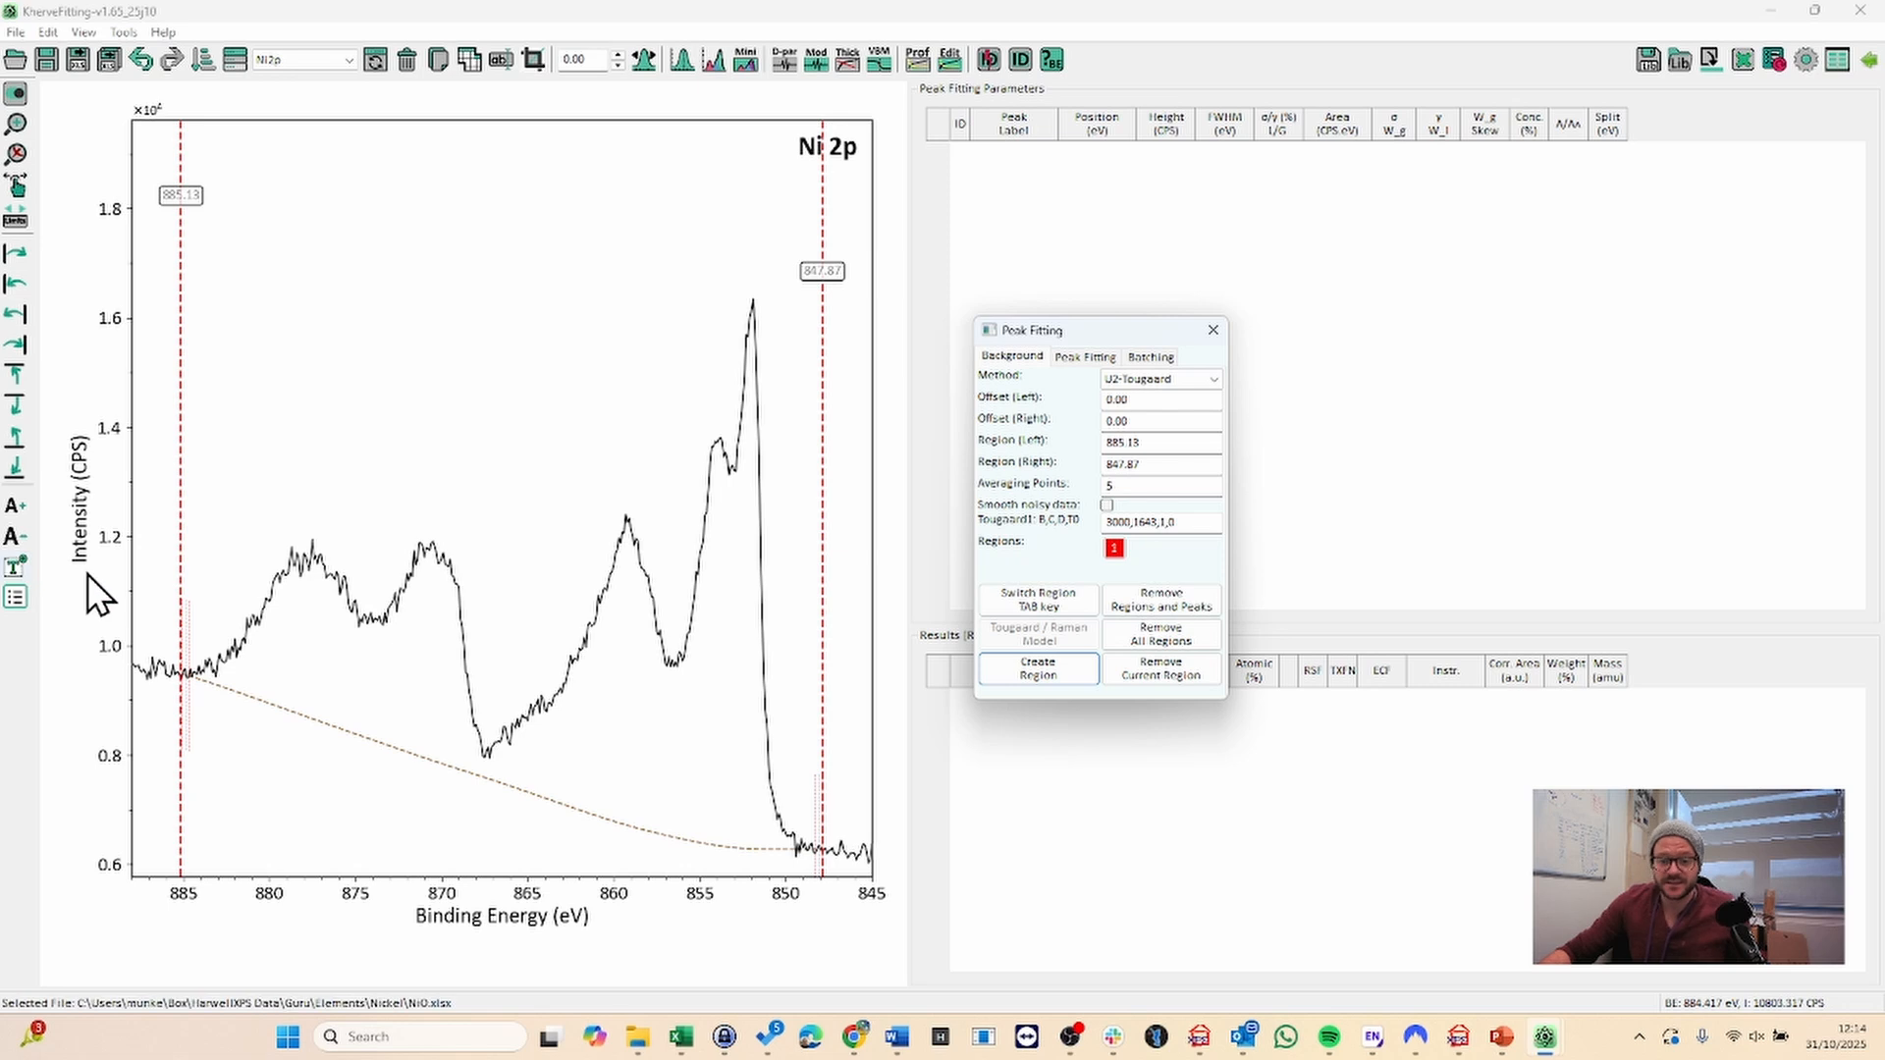
left_click_drag(183, 635, 146, 638)
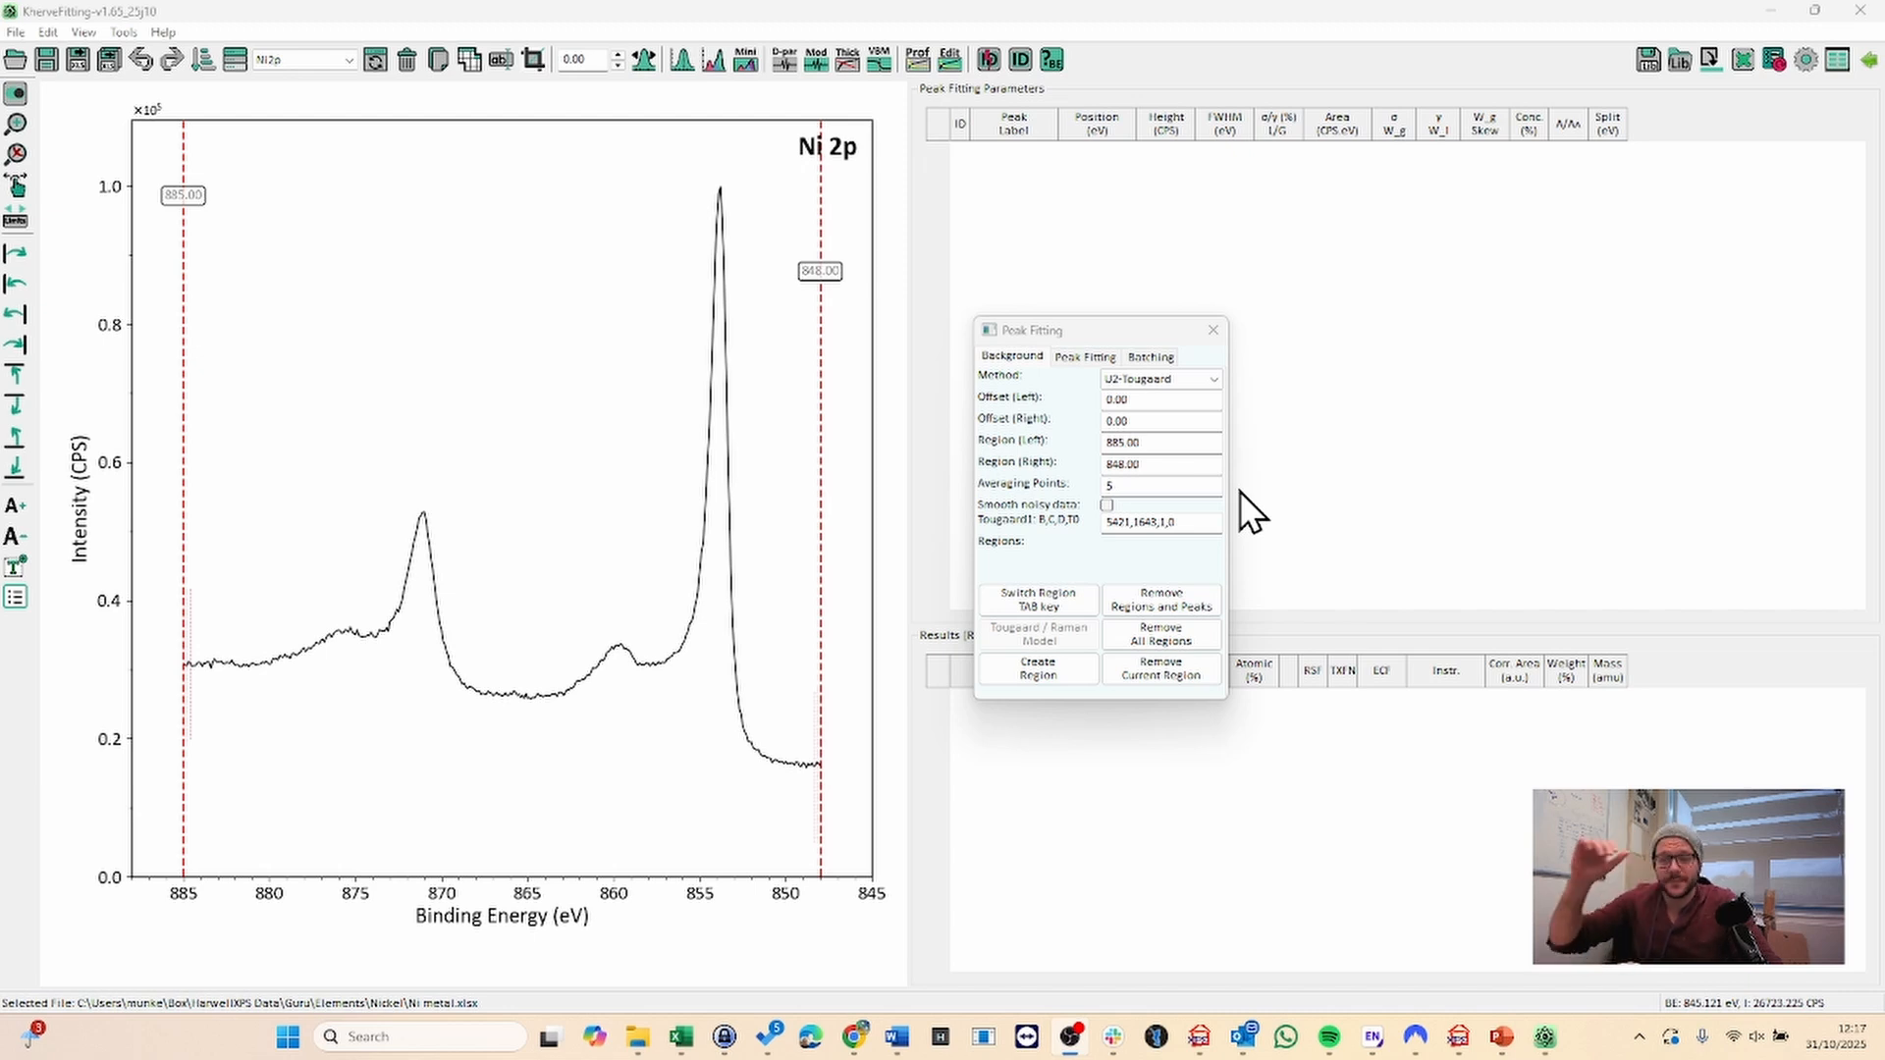
- Choose the U4-Tougaard background method for the Ni metal spectrum and open the Tougaard model fit
left_click(1173, 379)
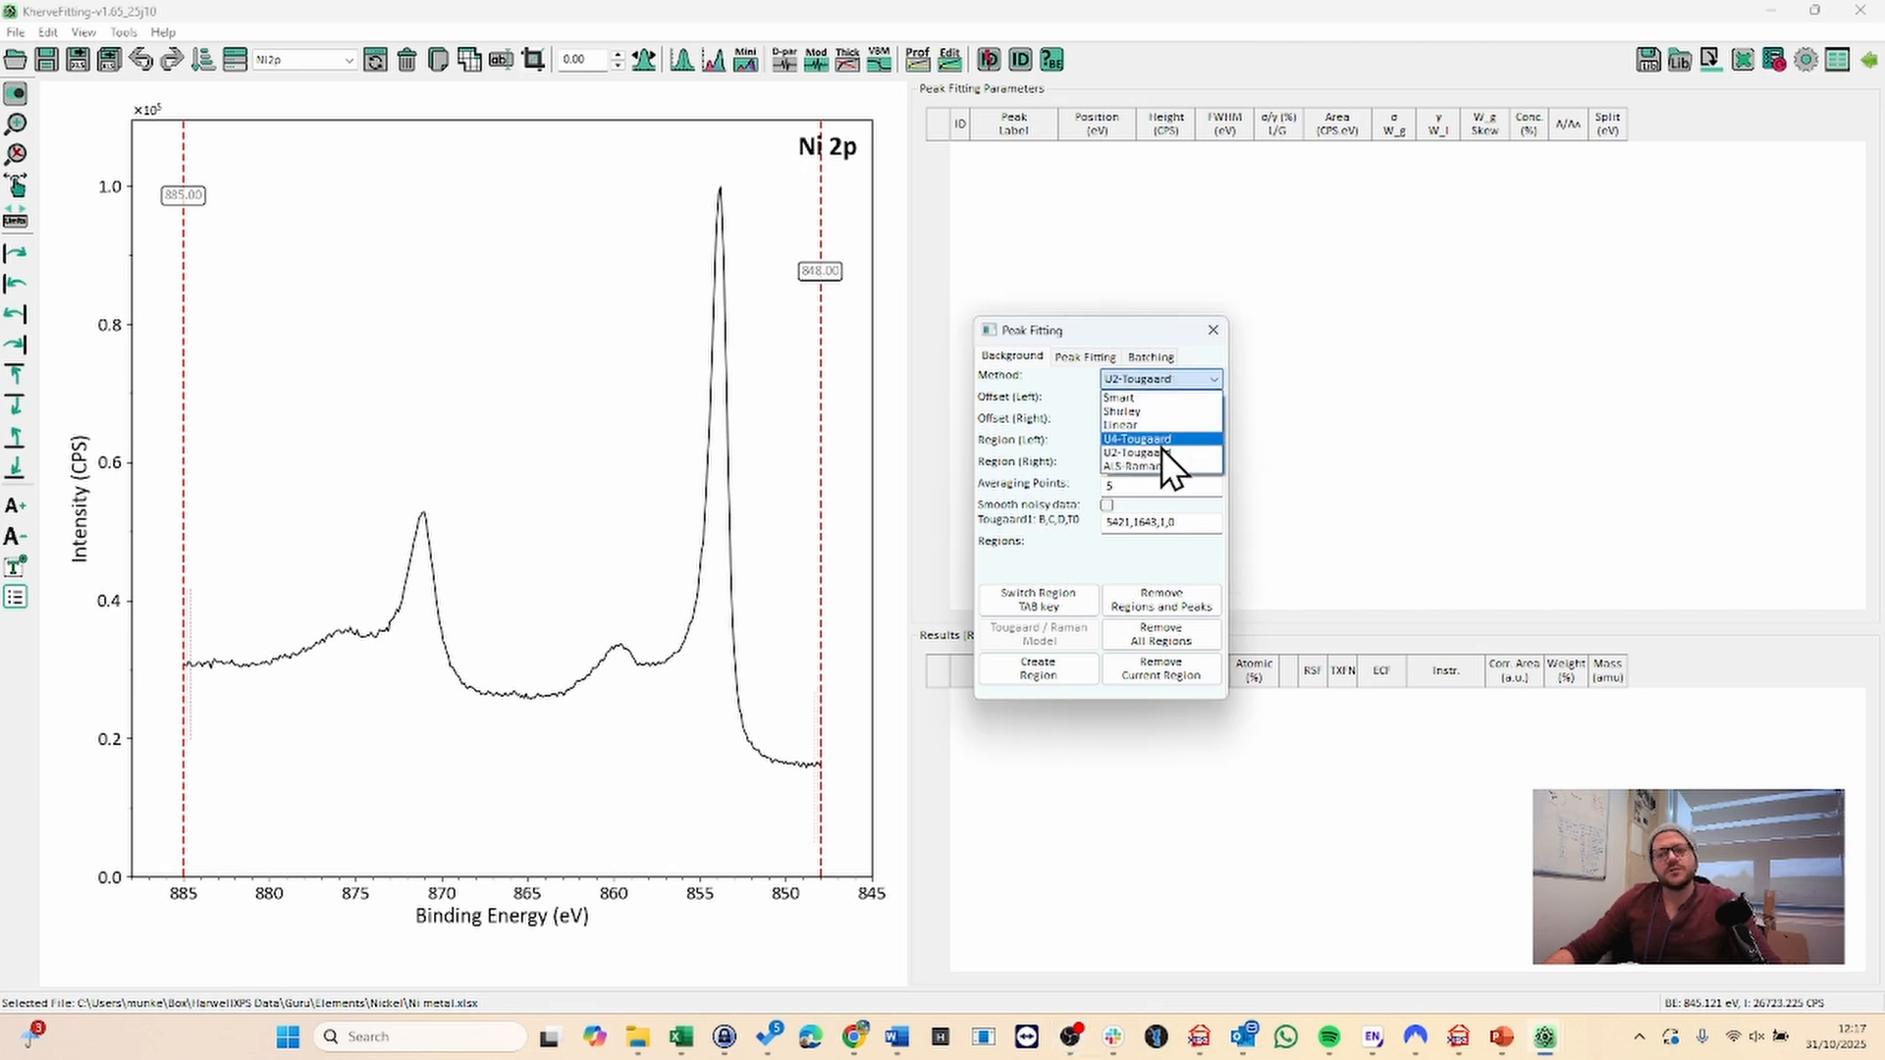
left_click(1160, 443)
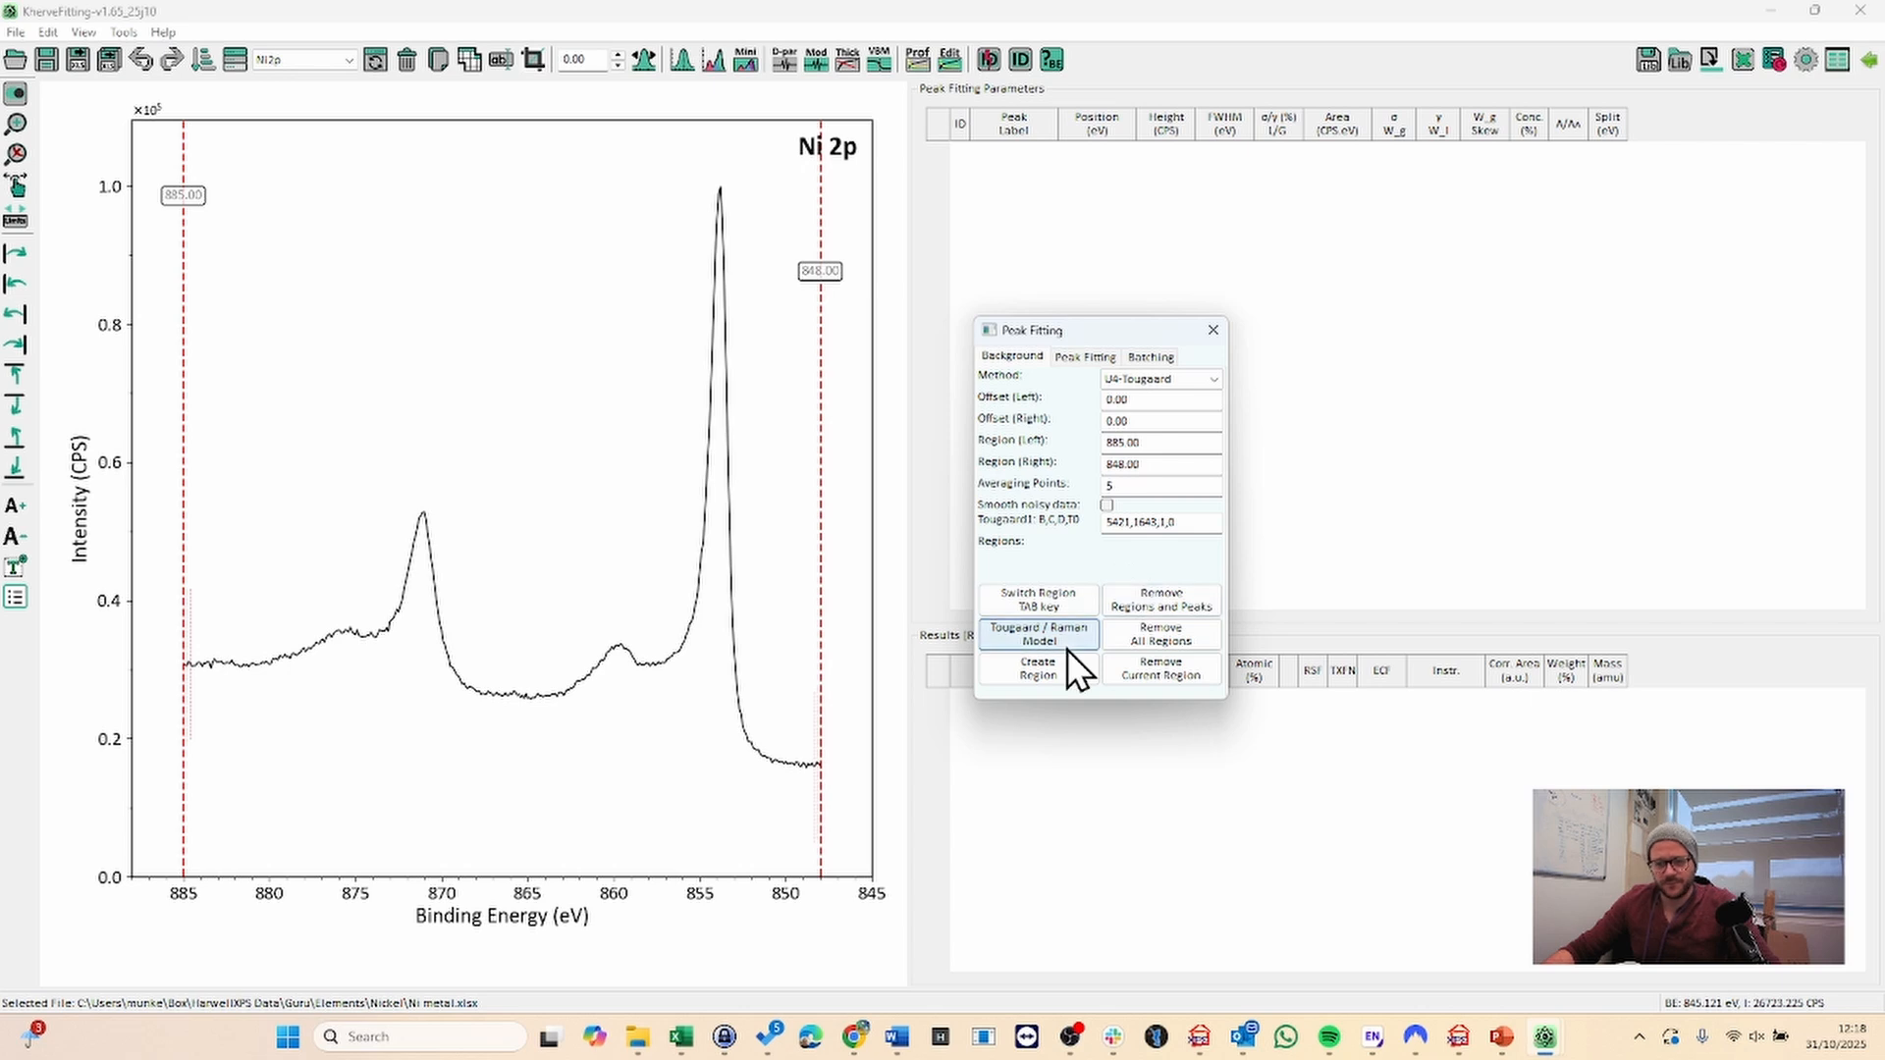
left_click_drag(1052, 333, 1430, 185)
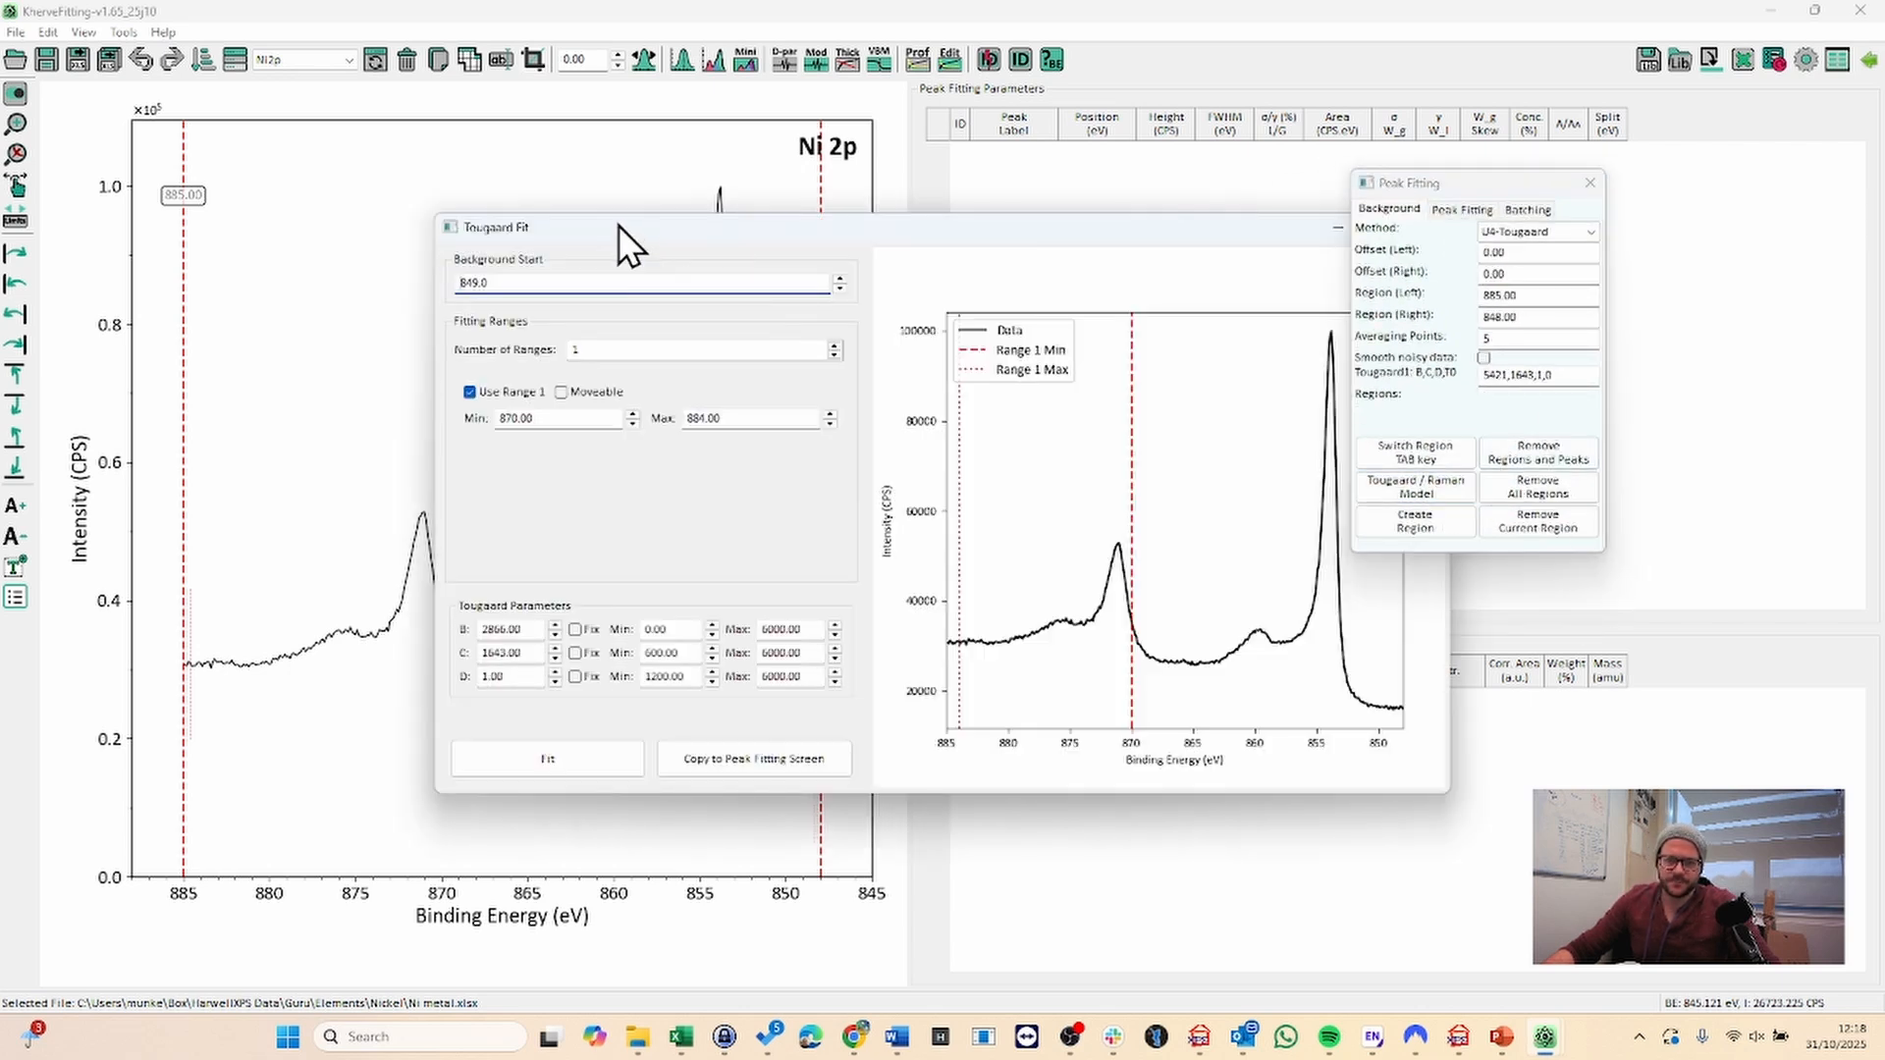
left_click_drag(616, 225, 570, 399)
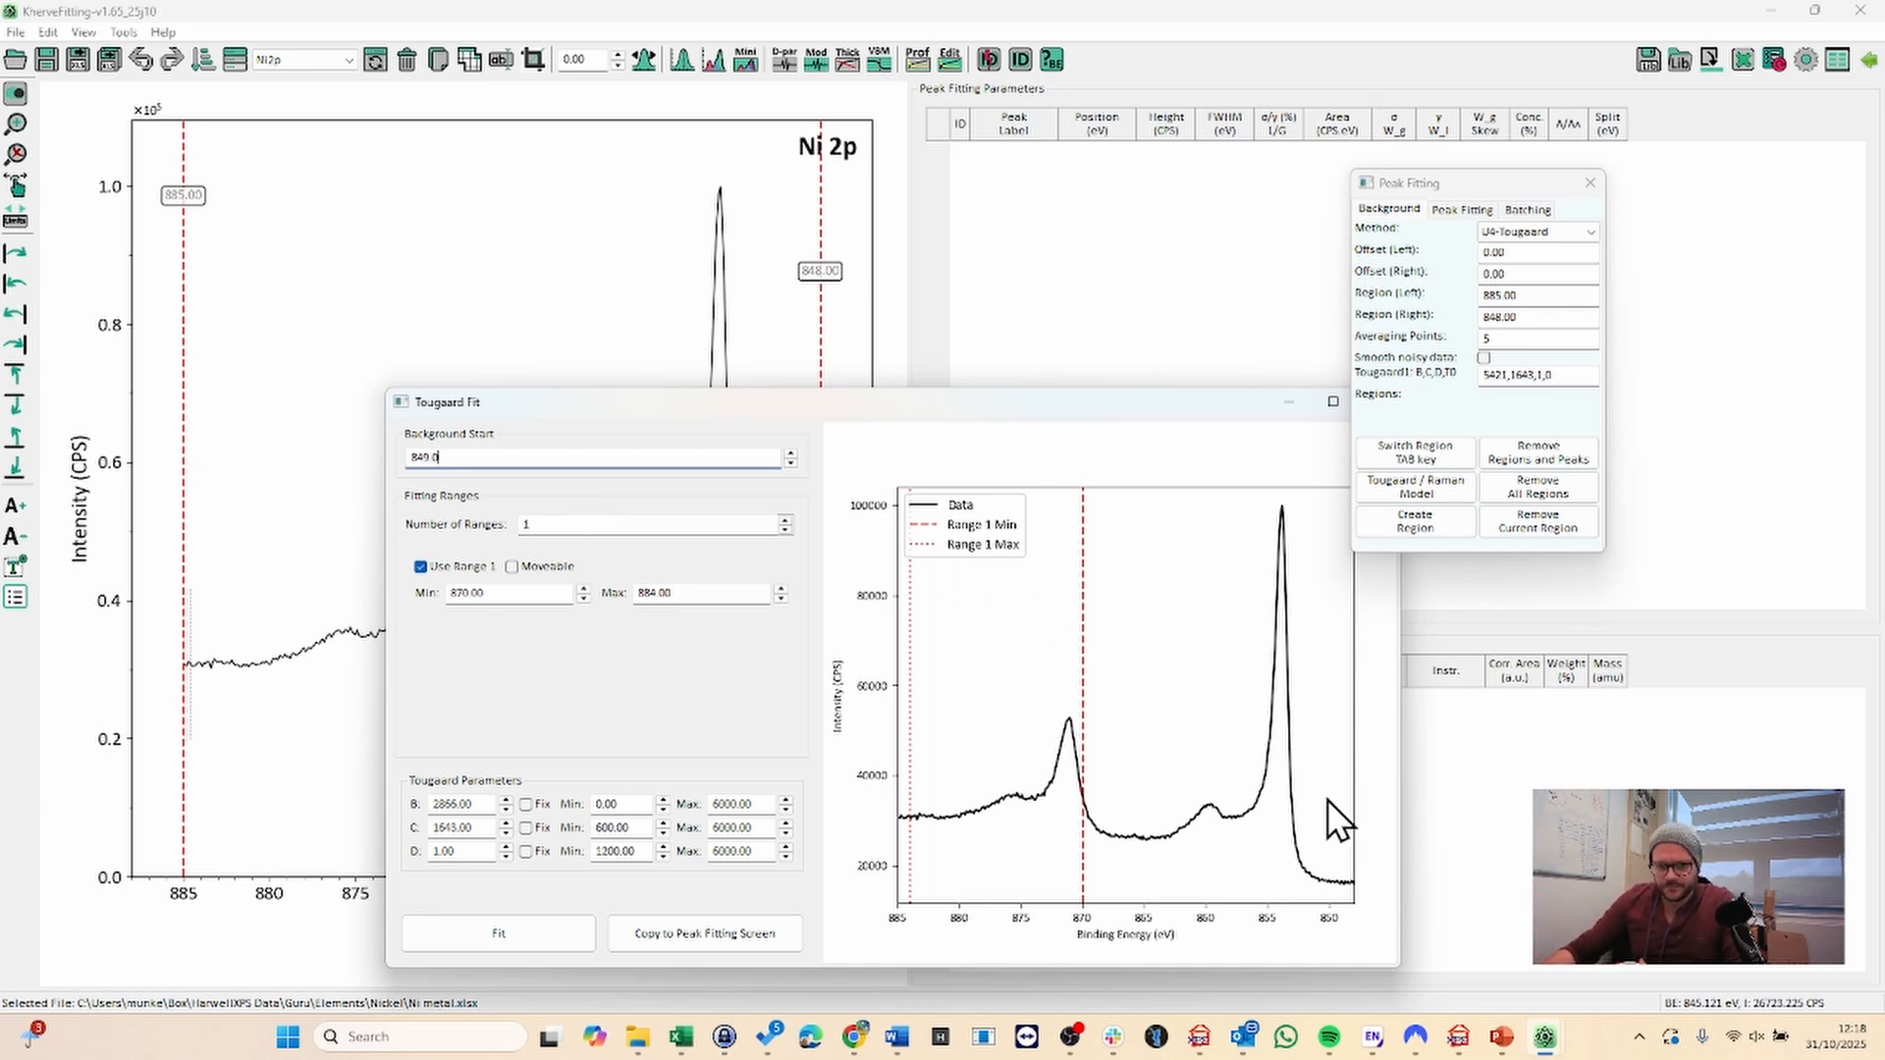
- Try a maximum of 880 eV for Tougaard fitting range 1
double_click(685, 594)
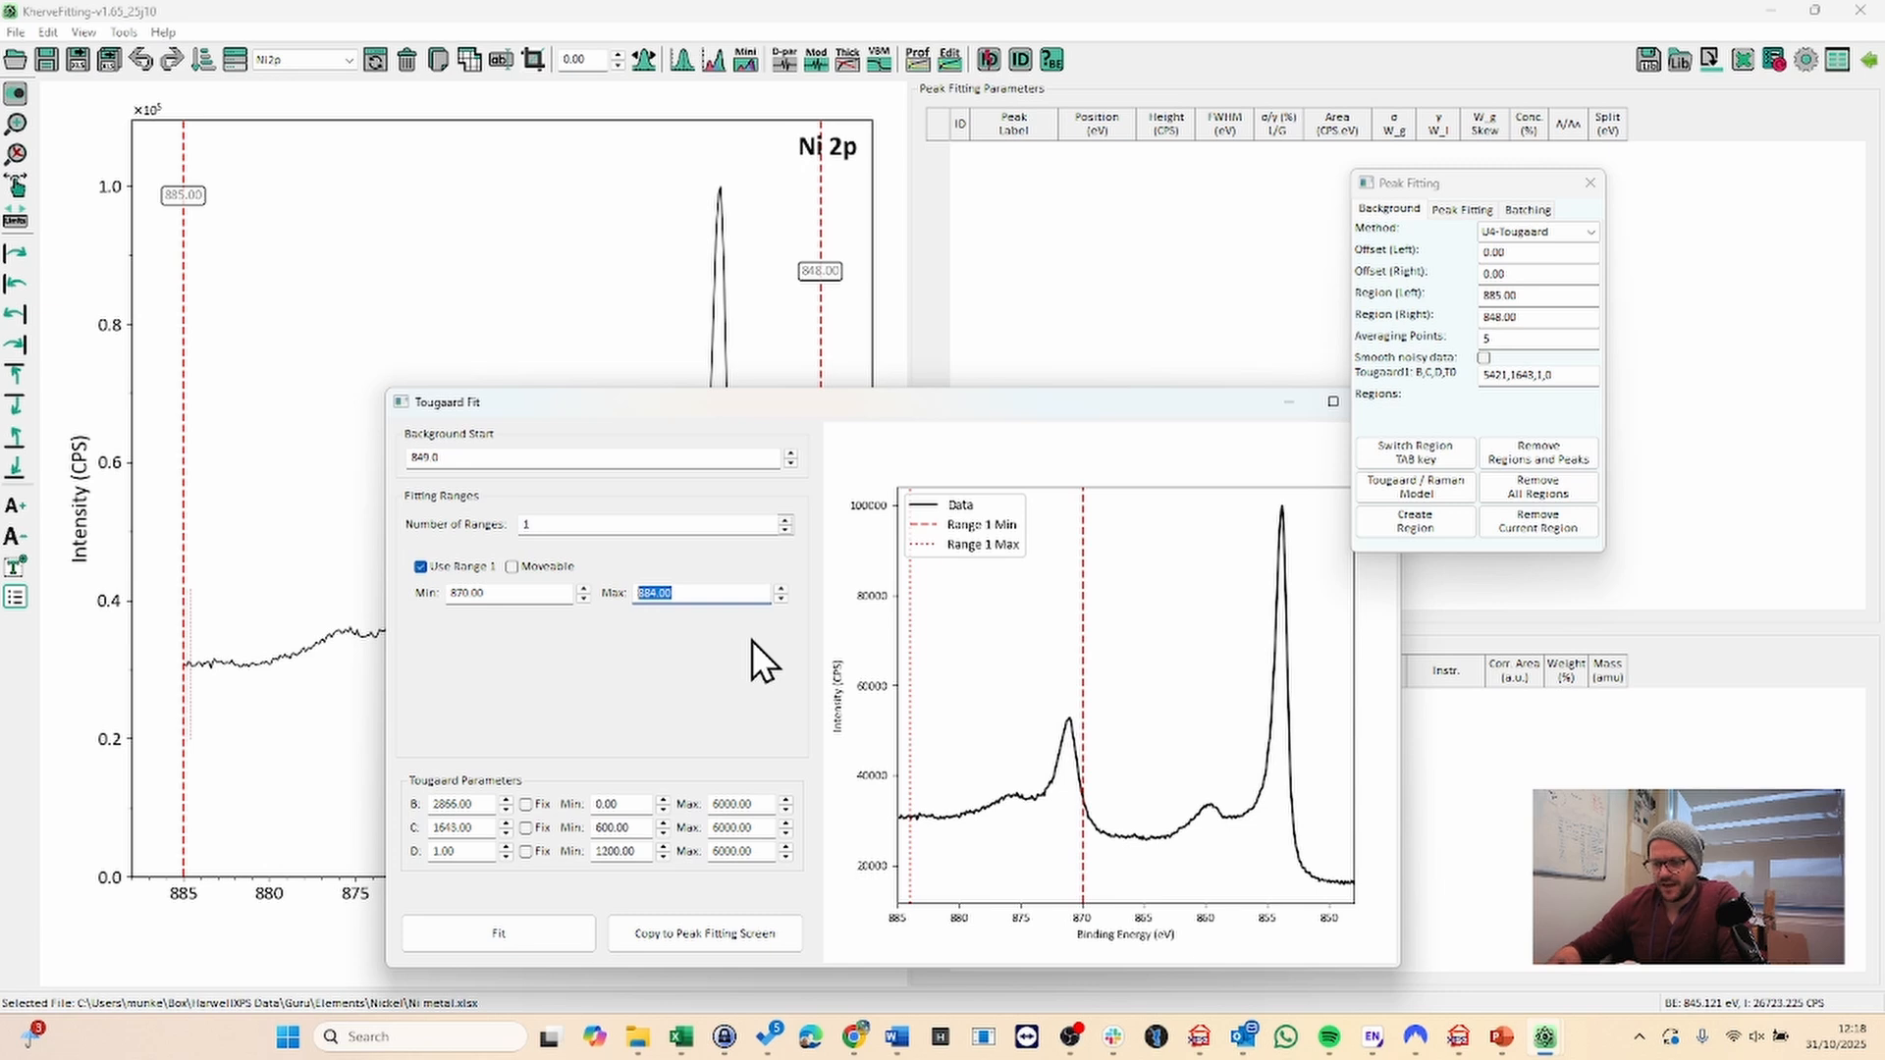
type("880")
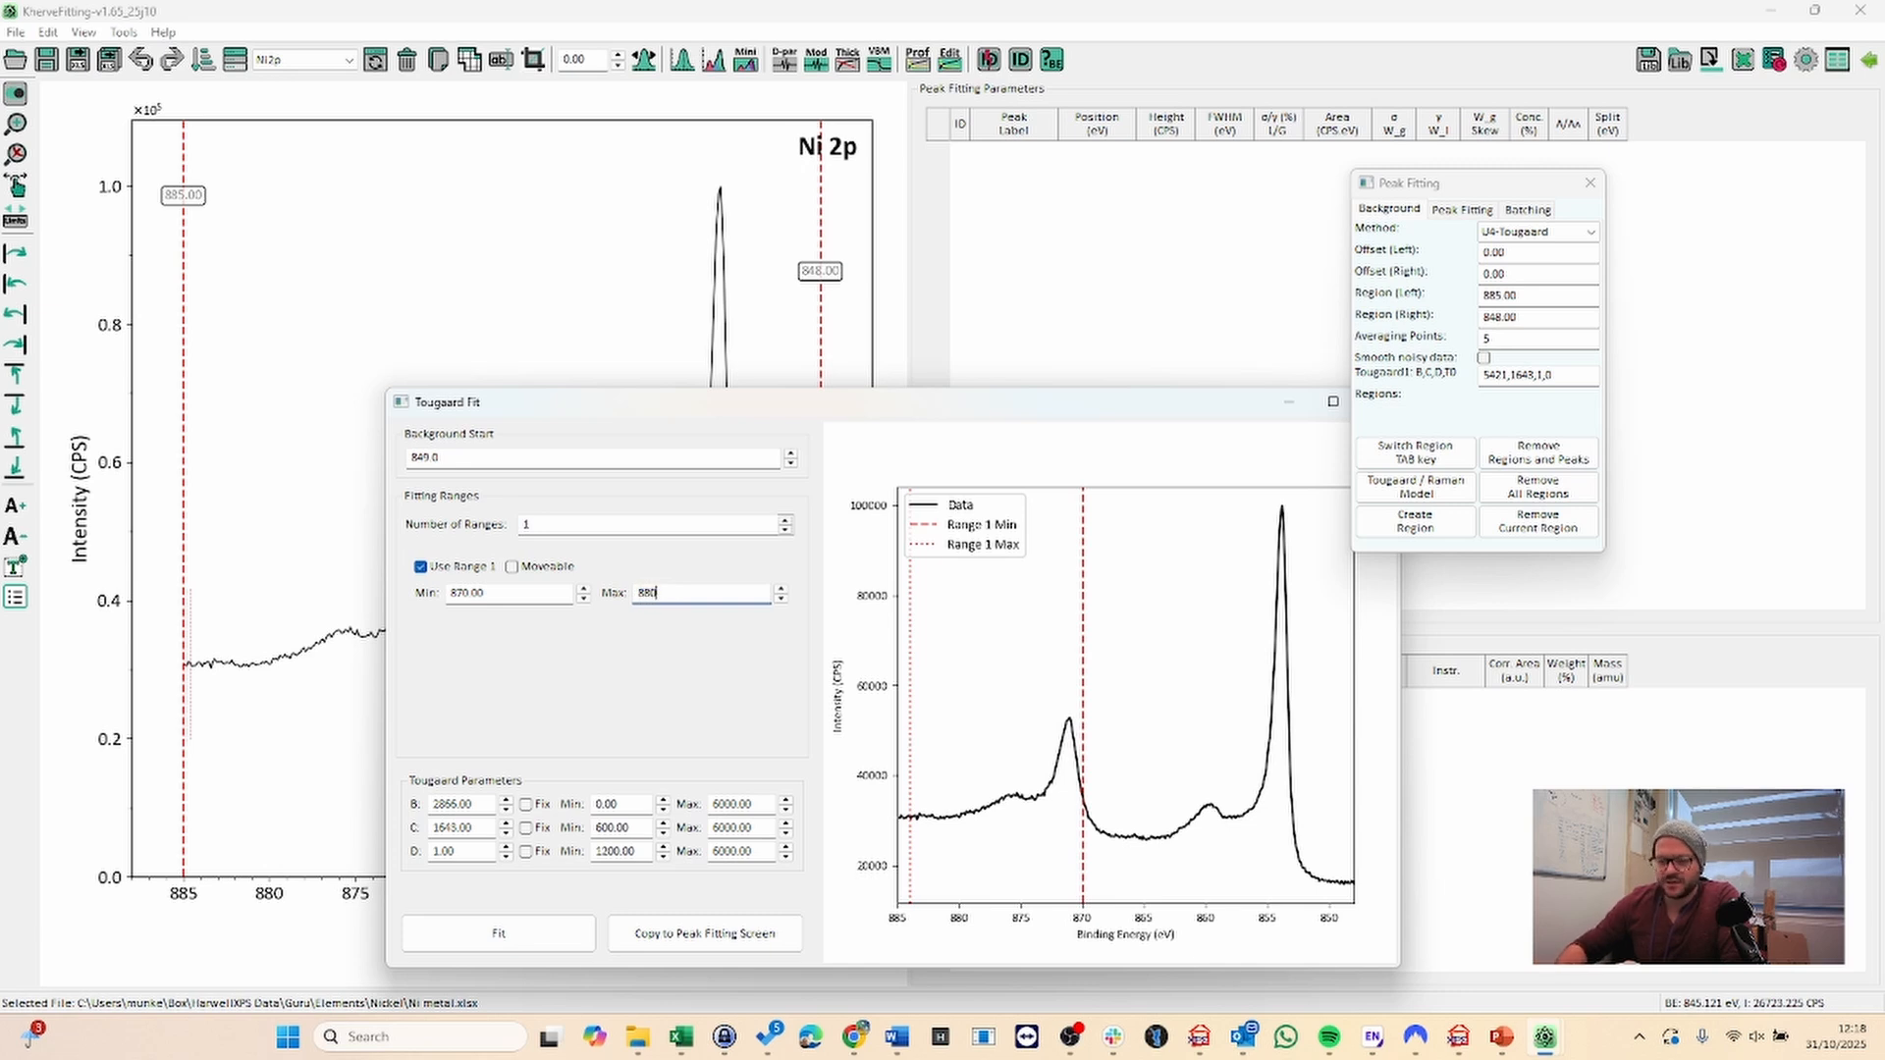
left_click(640, 527)
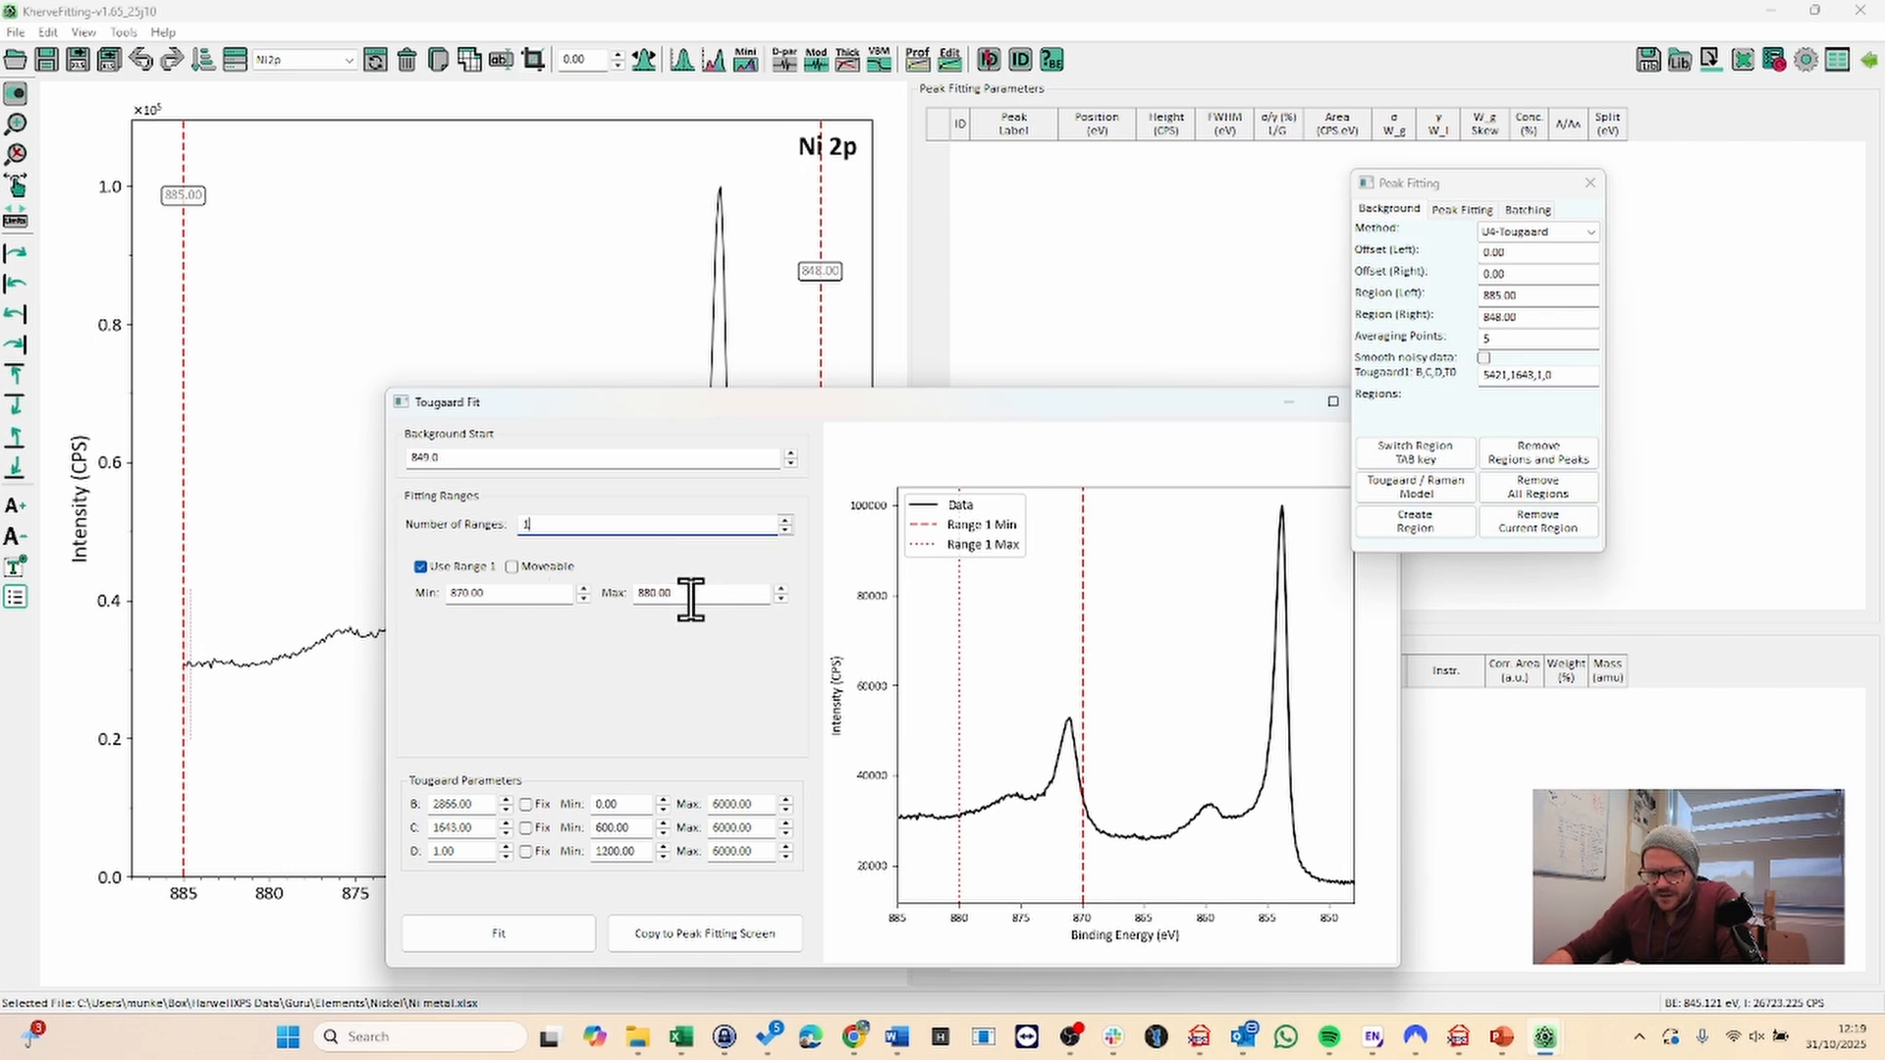
- Set Tougaard fitting range 1 to a minimum of 880 eV and a maximum of 885 eV
left_click_drag(678, 593, 601, 605)
type("8")
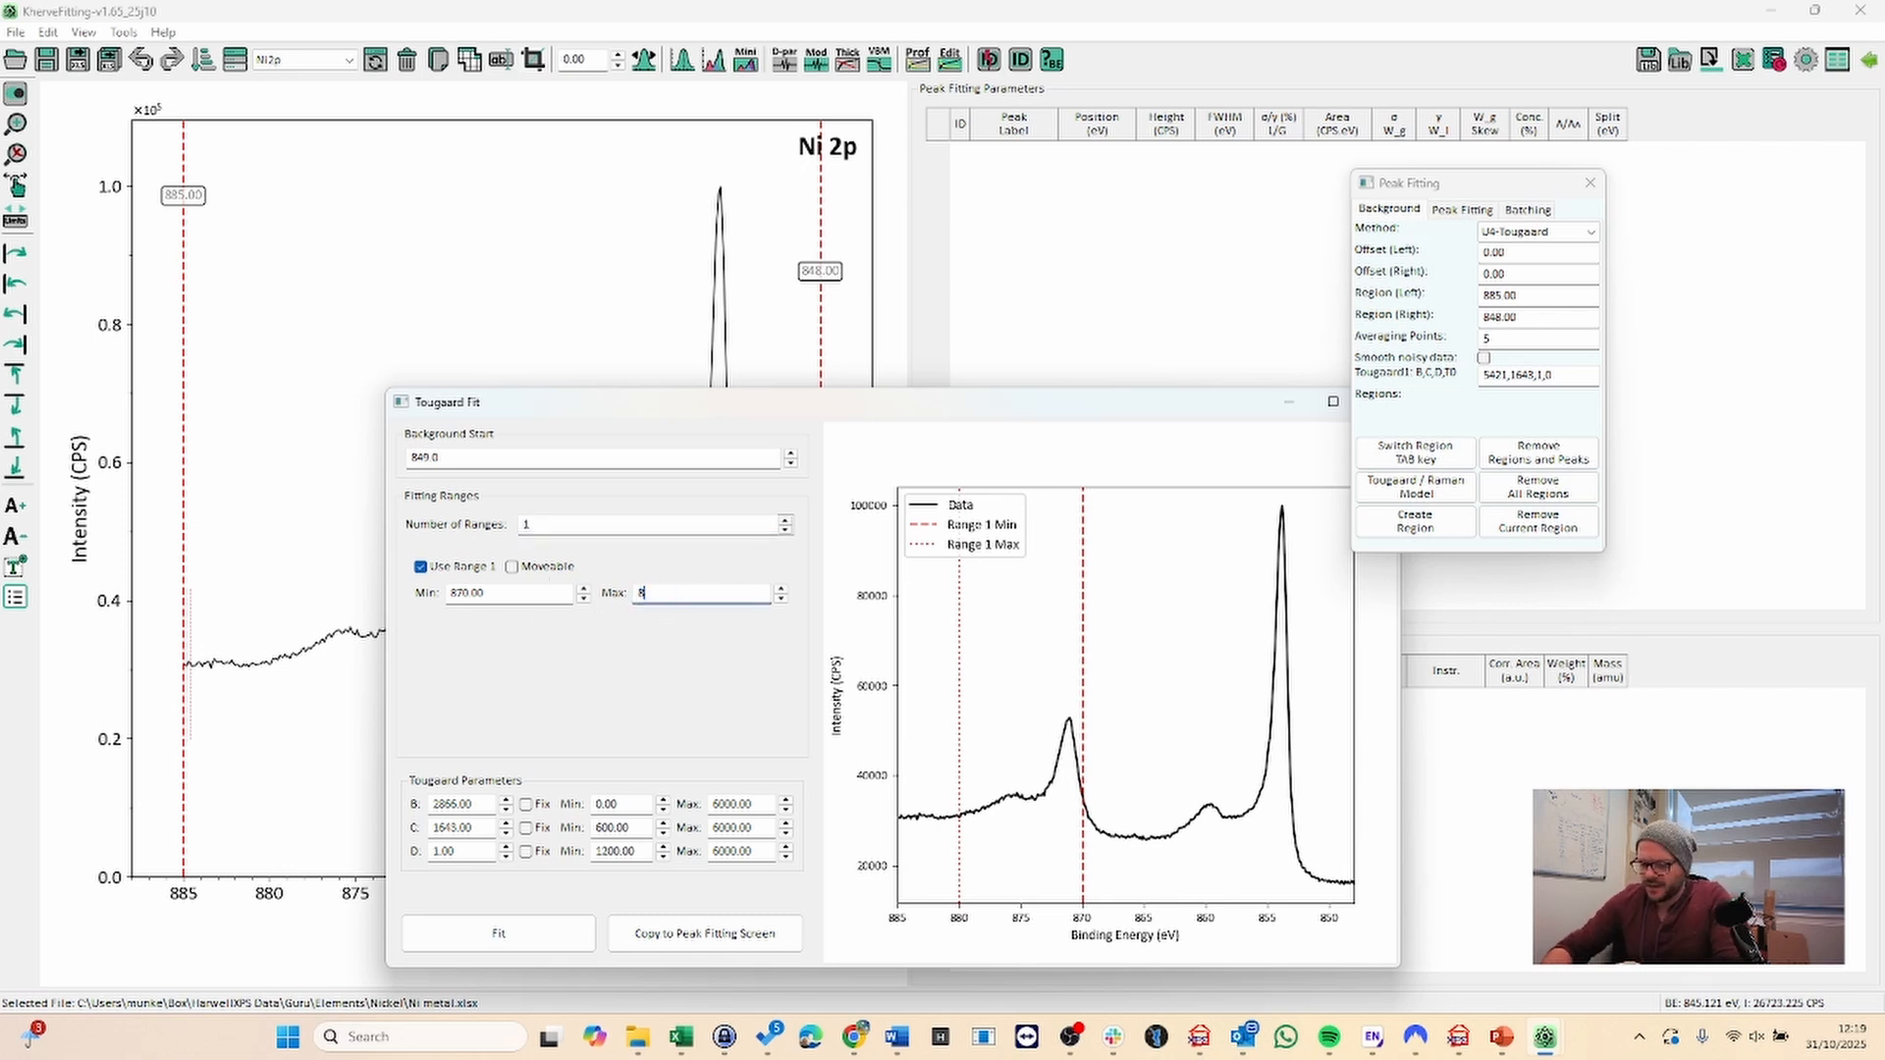
type("85")
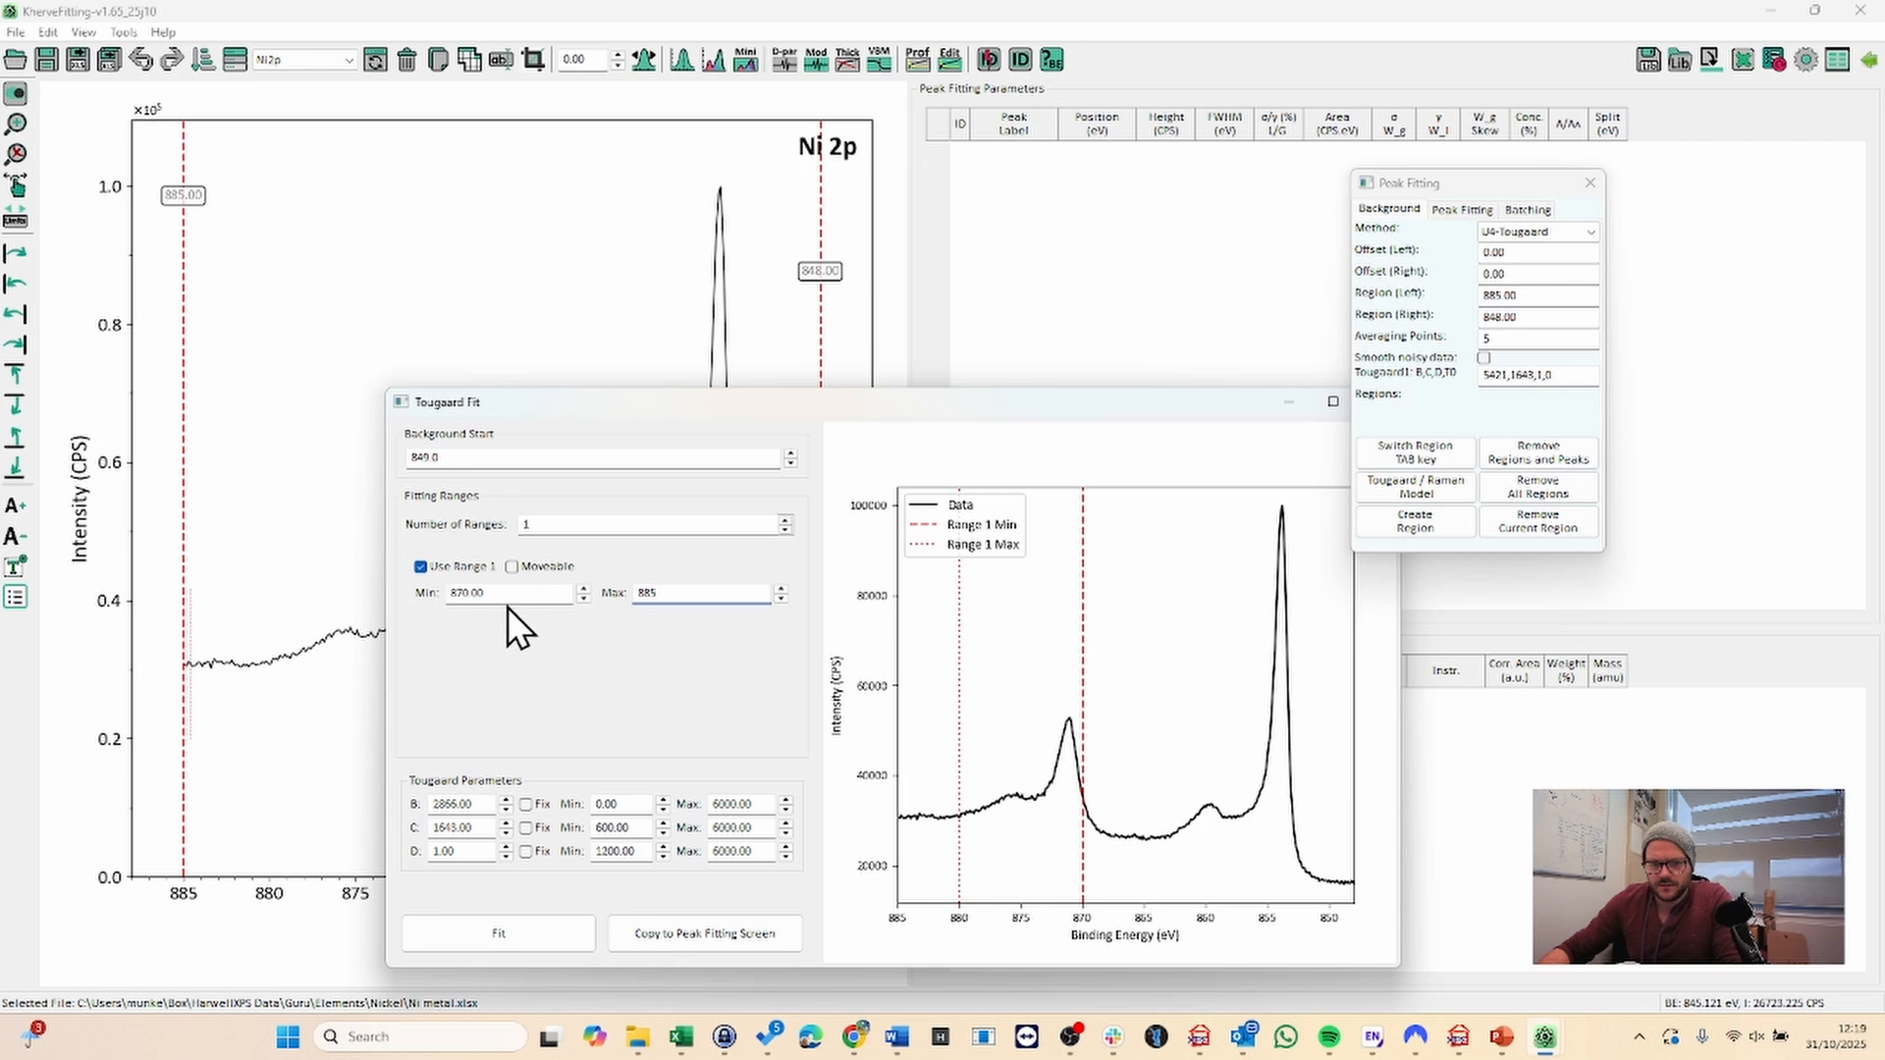
key("shift+Tab")
type("880")
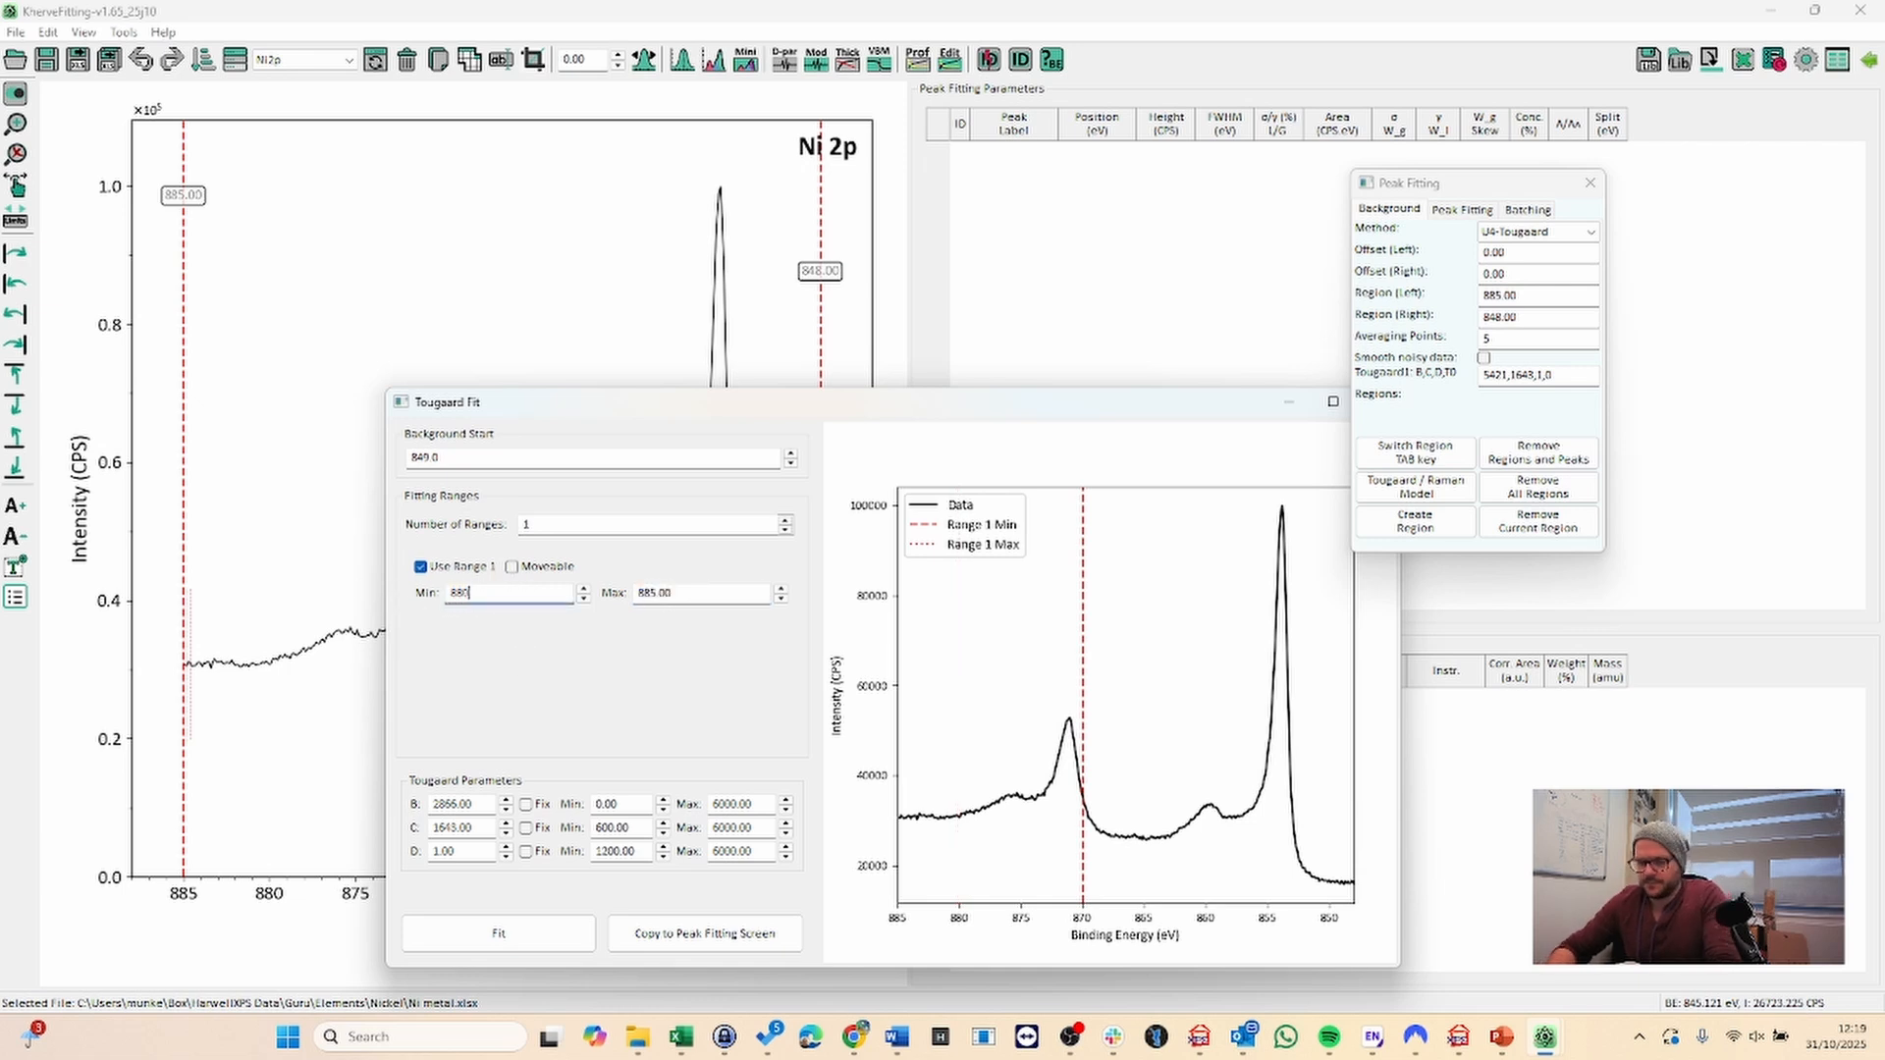
left_click(684, 592)
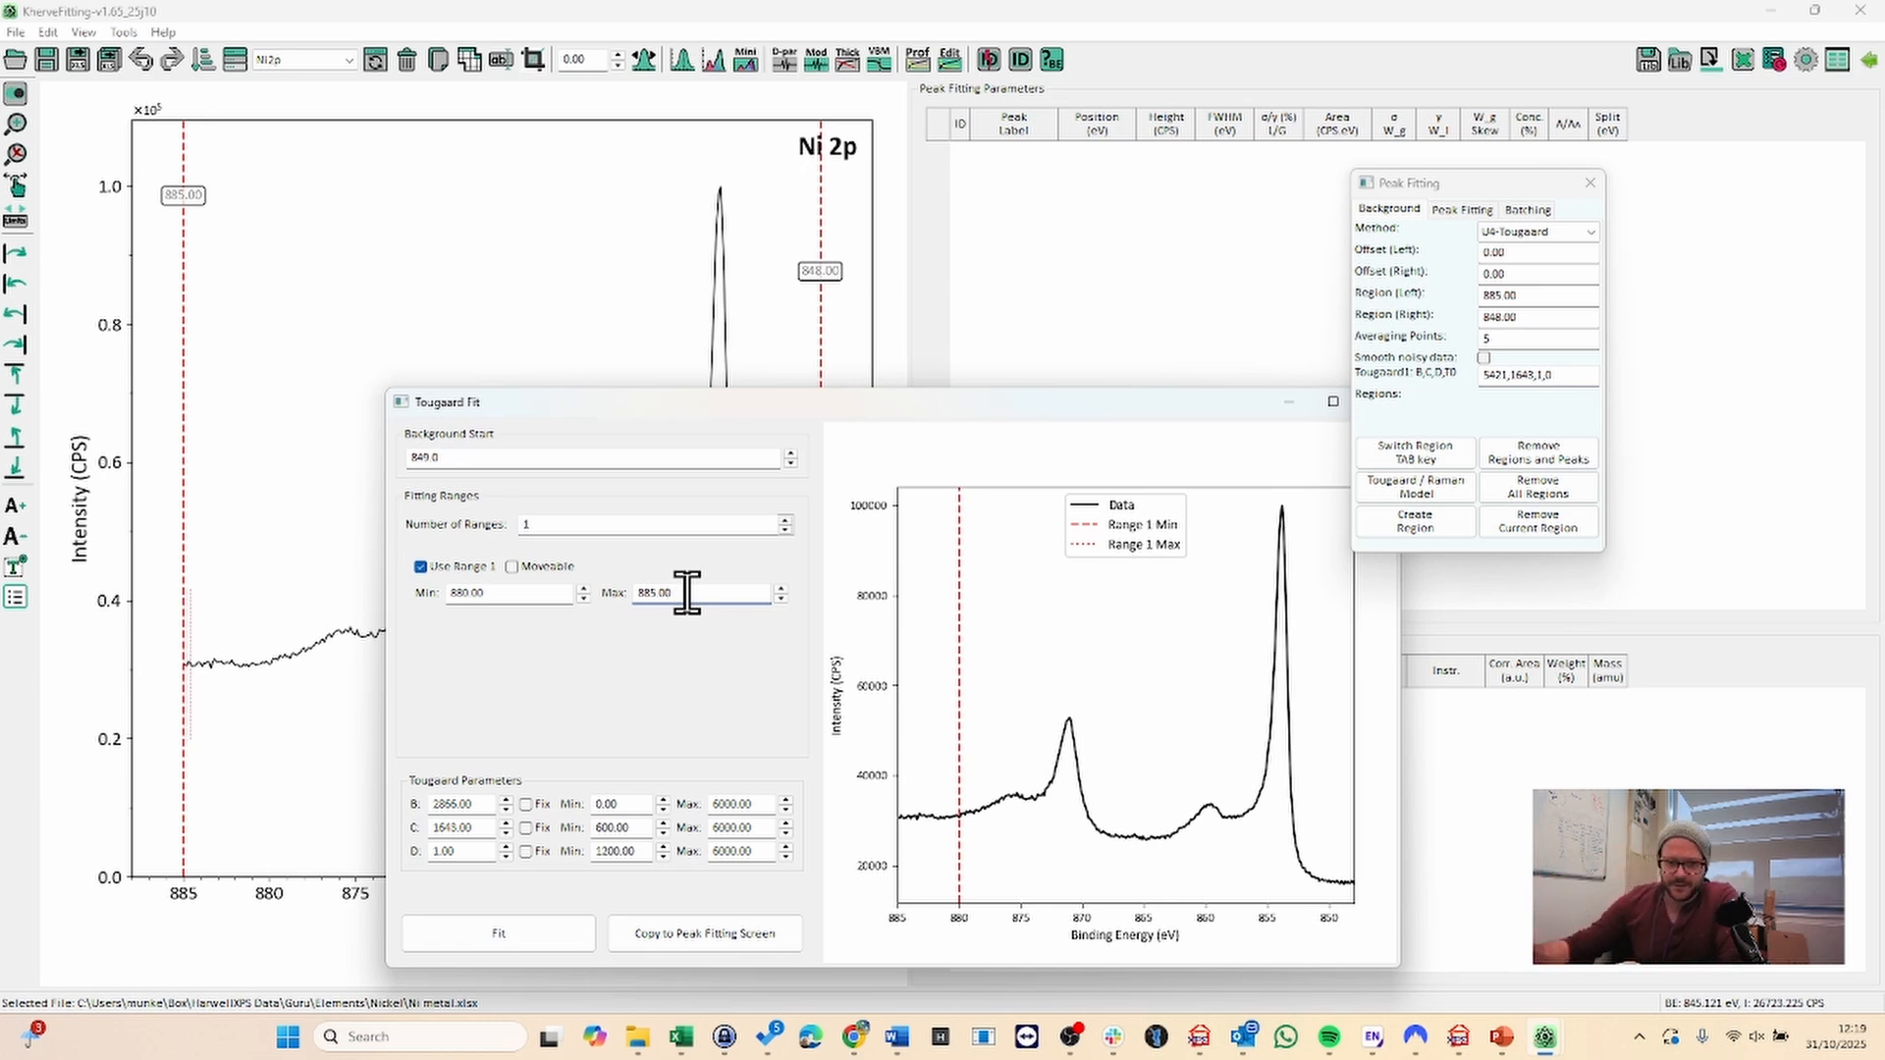
- Fit the Tougaard background over the 880–885 eV range and copy the fitted parameters to the peak-fitting screen
left_click(538, 935)
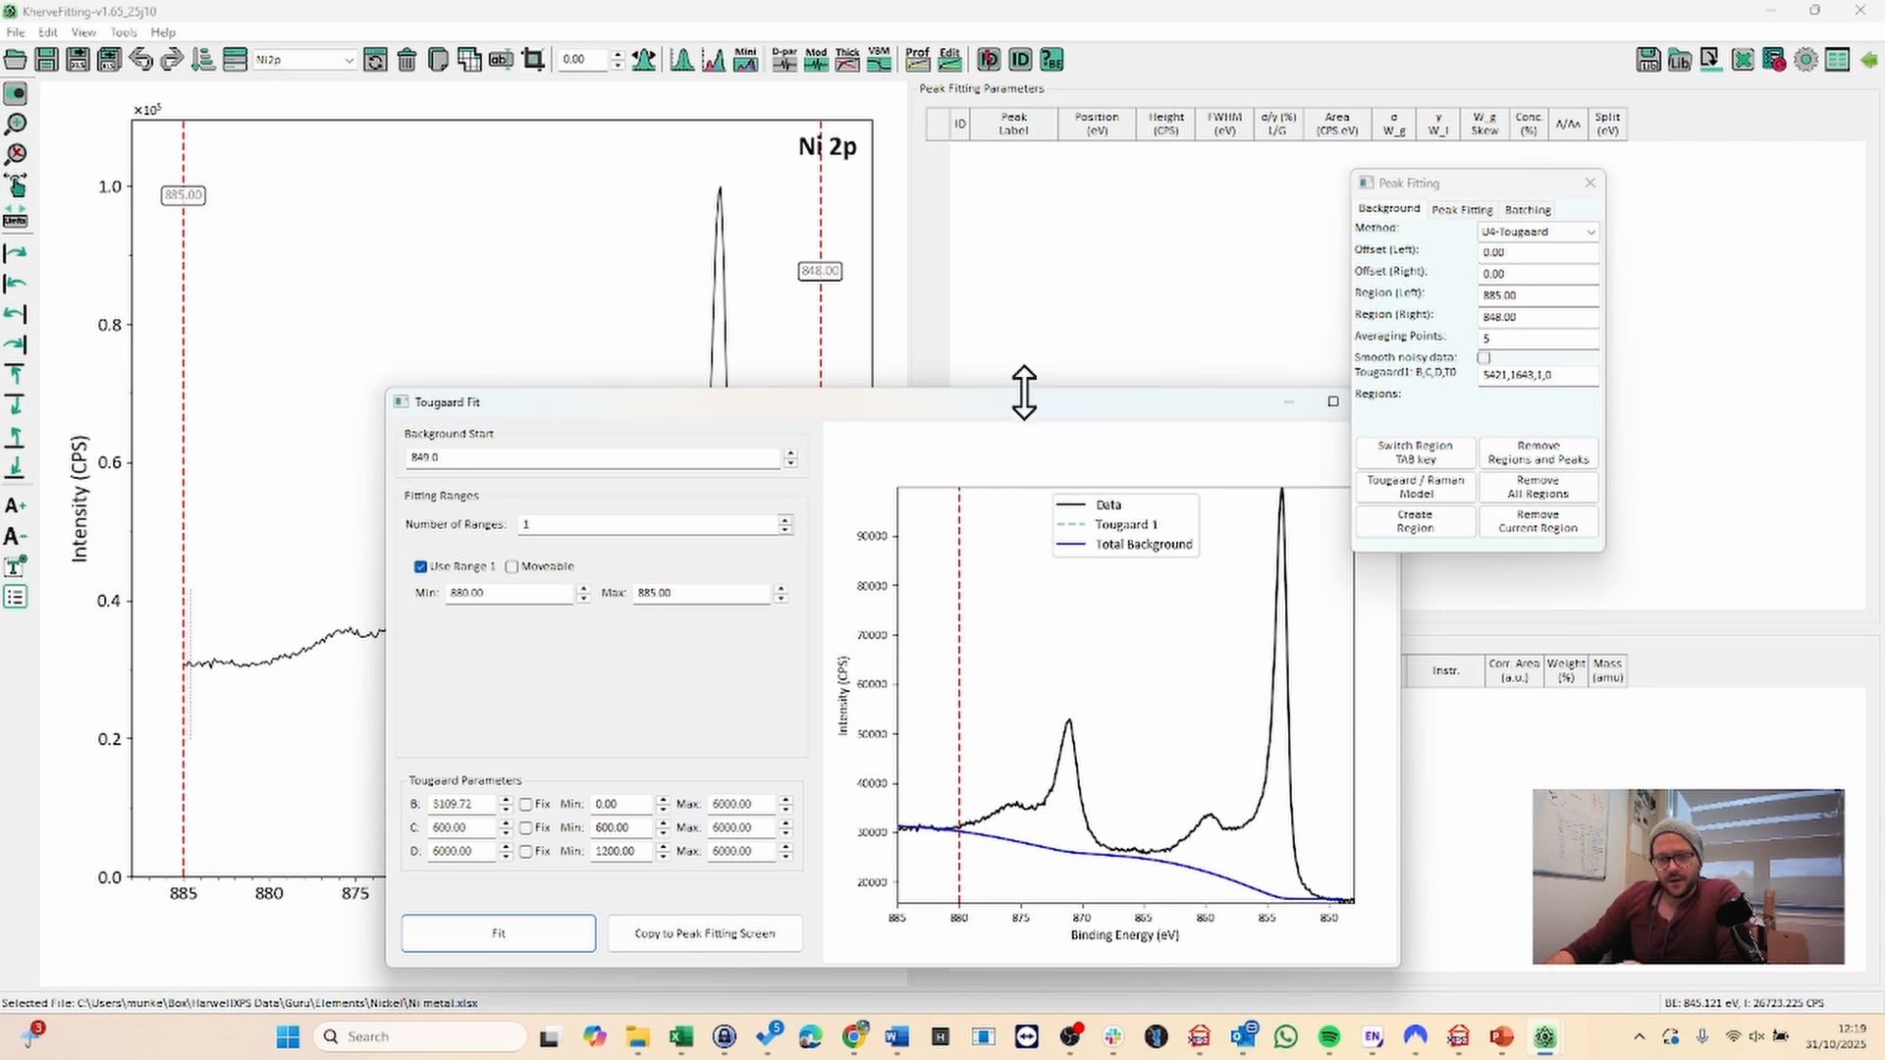
left_click_drag(1024, 392, 898, 324)
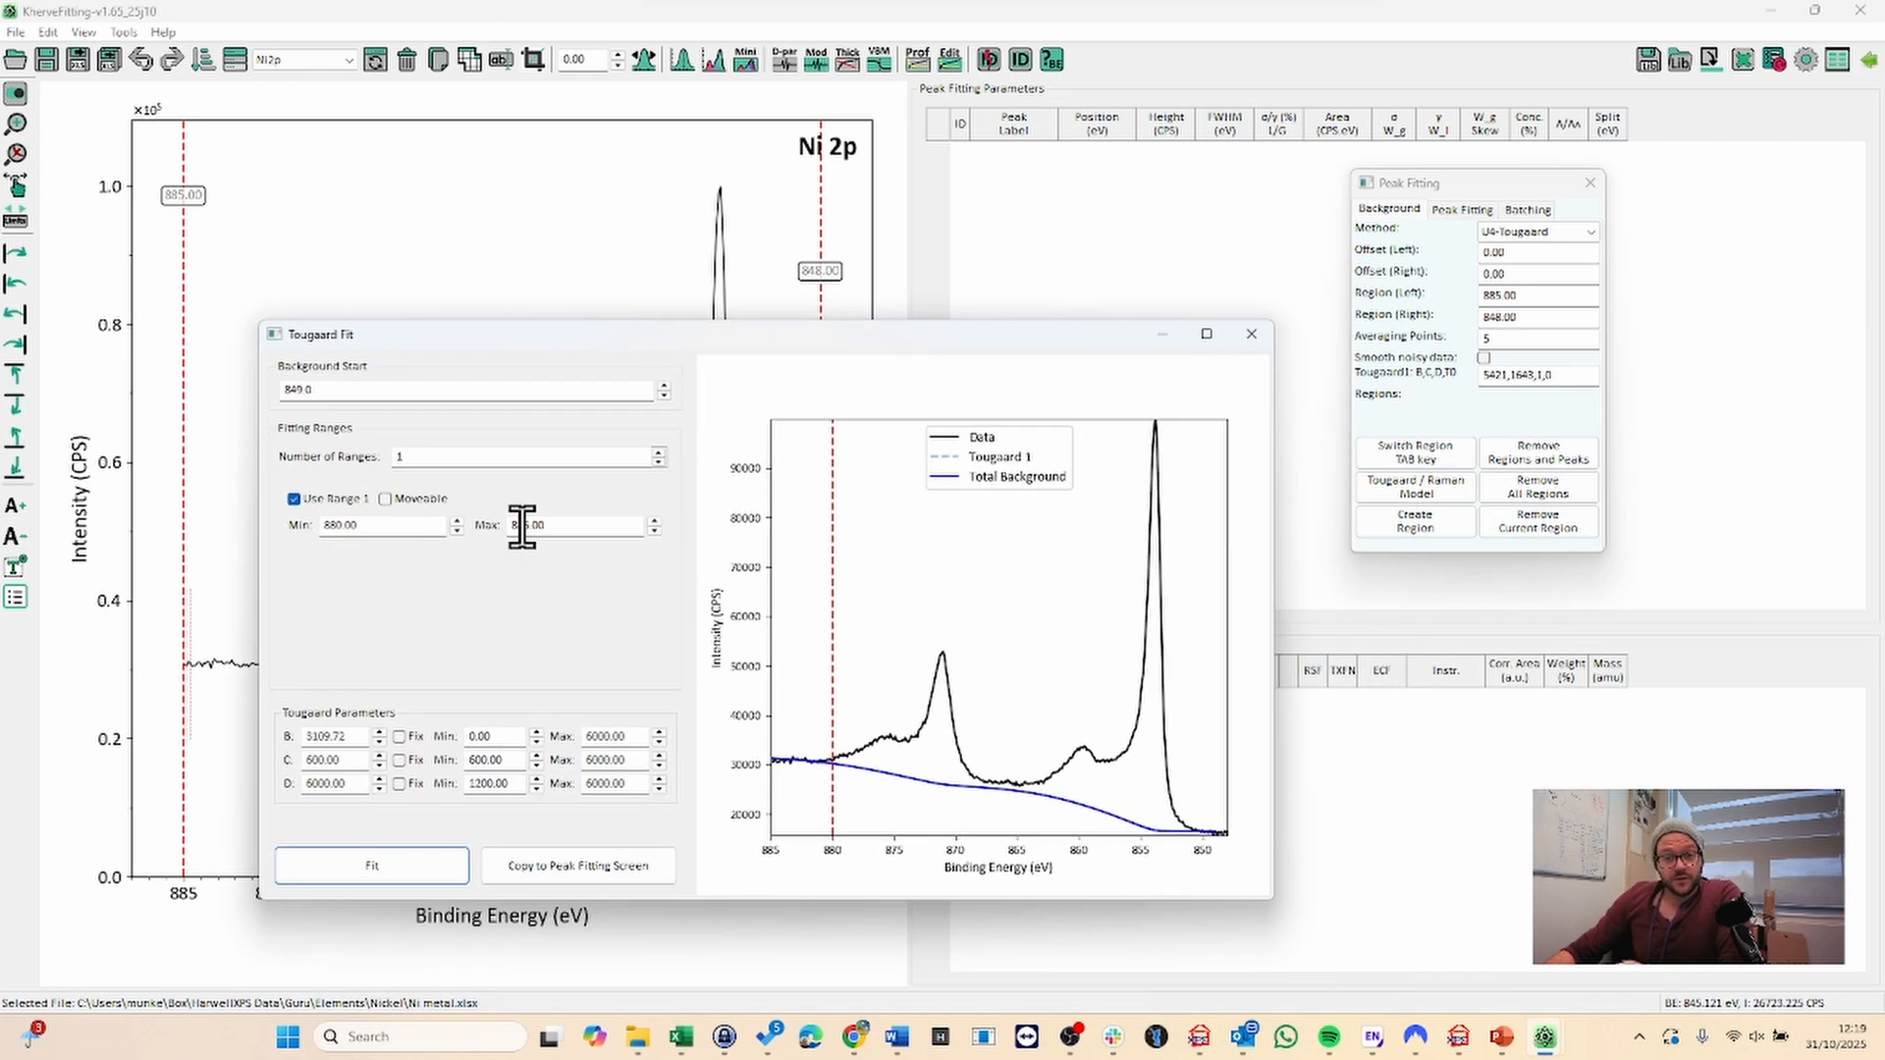
left_click(582, 866)
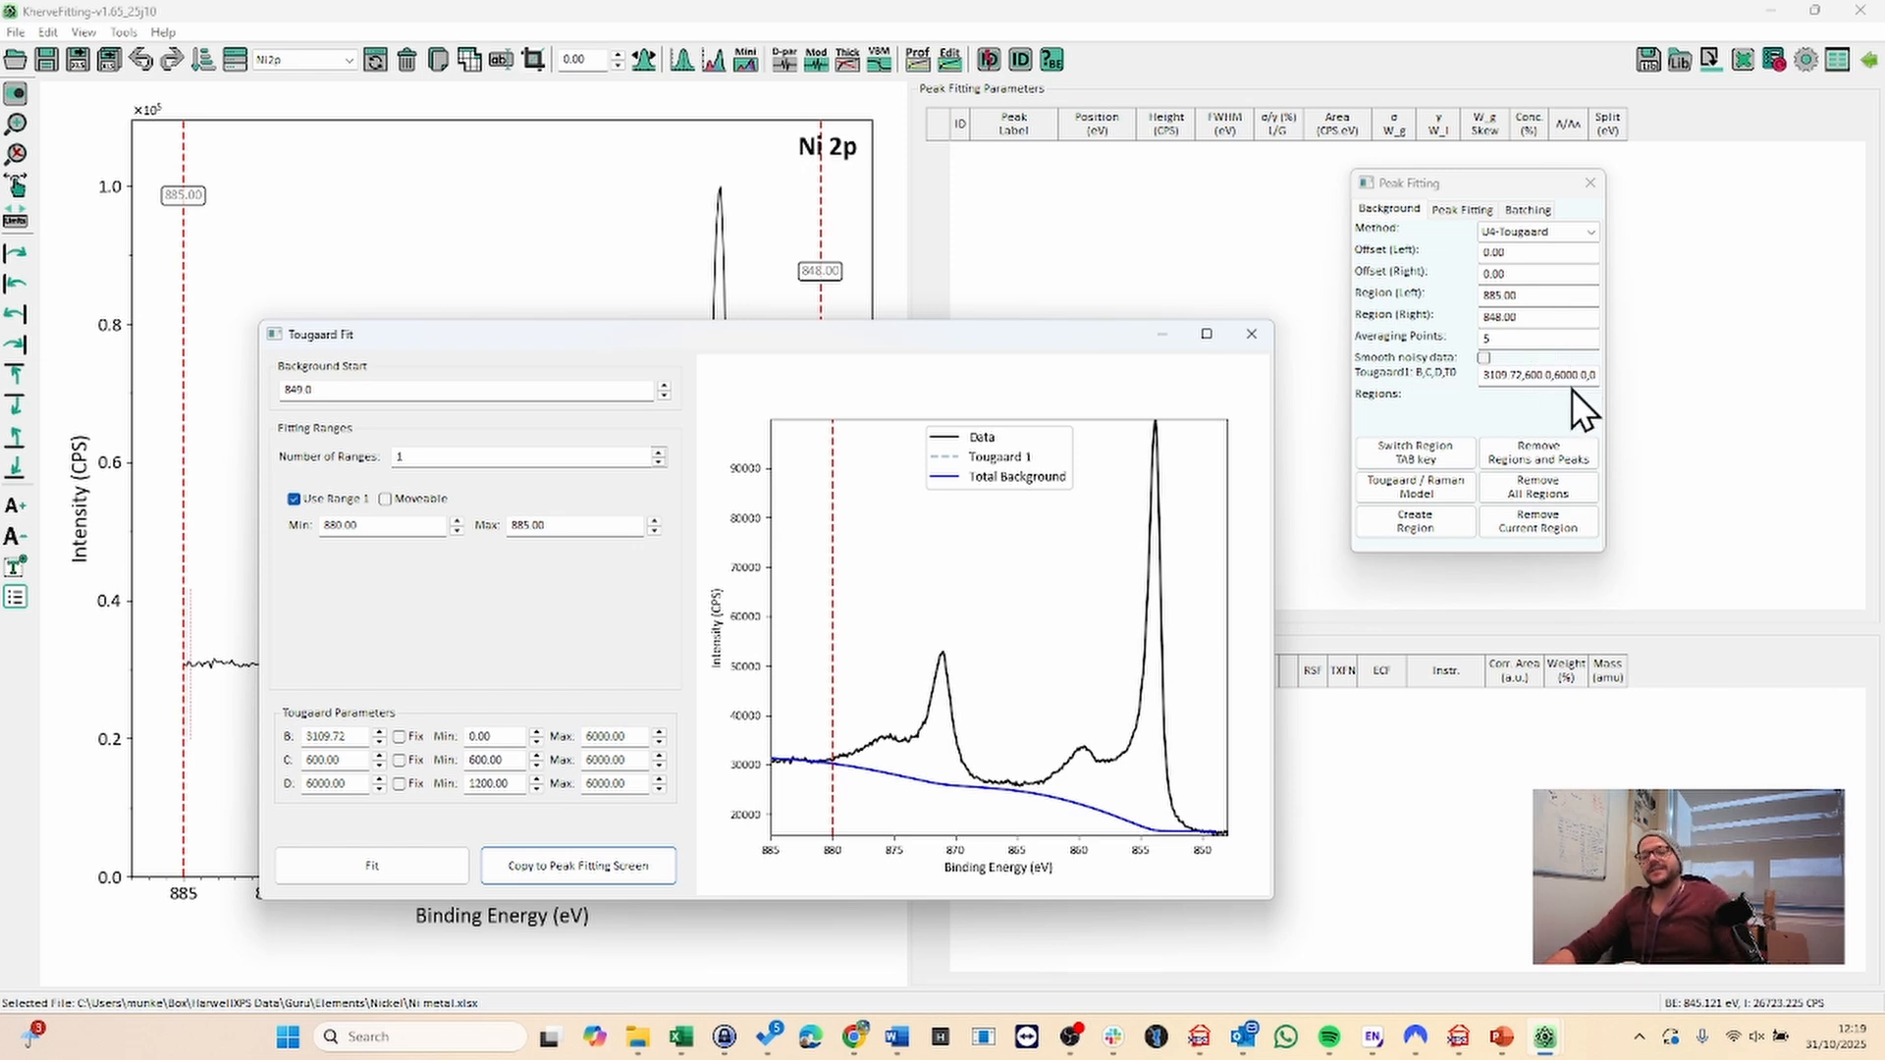
- Close the Tougaard fit and create a U4-Tougaard background region on the Ni 2p spectrum using the copied parameters
left_click(1248, 336)
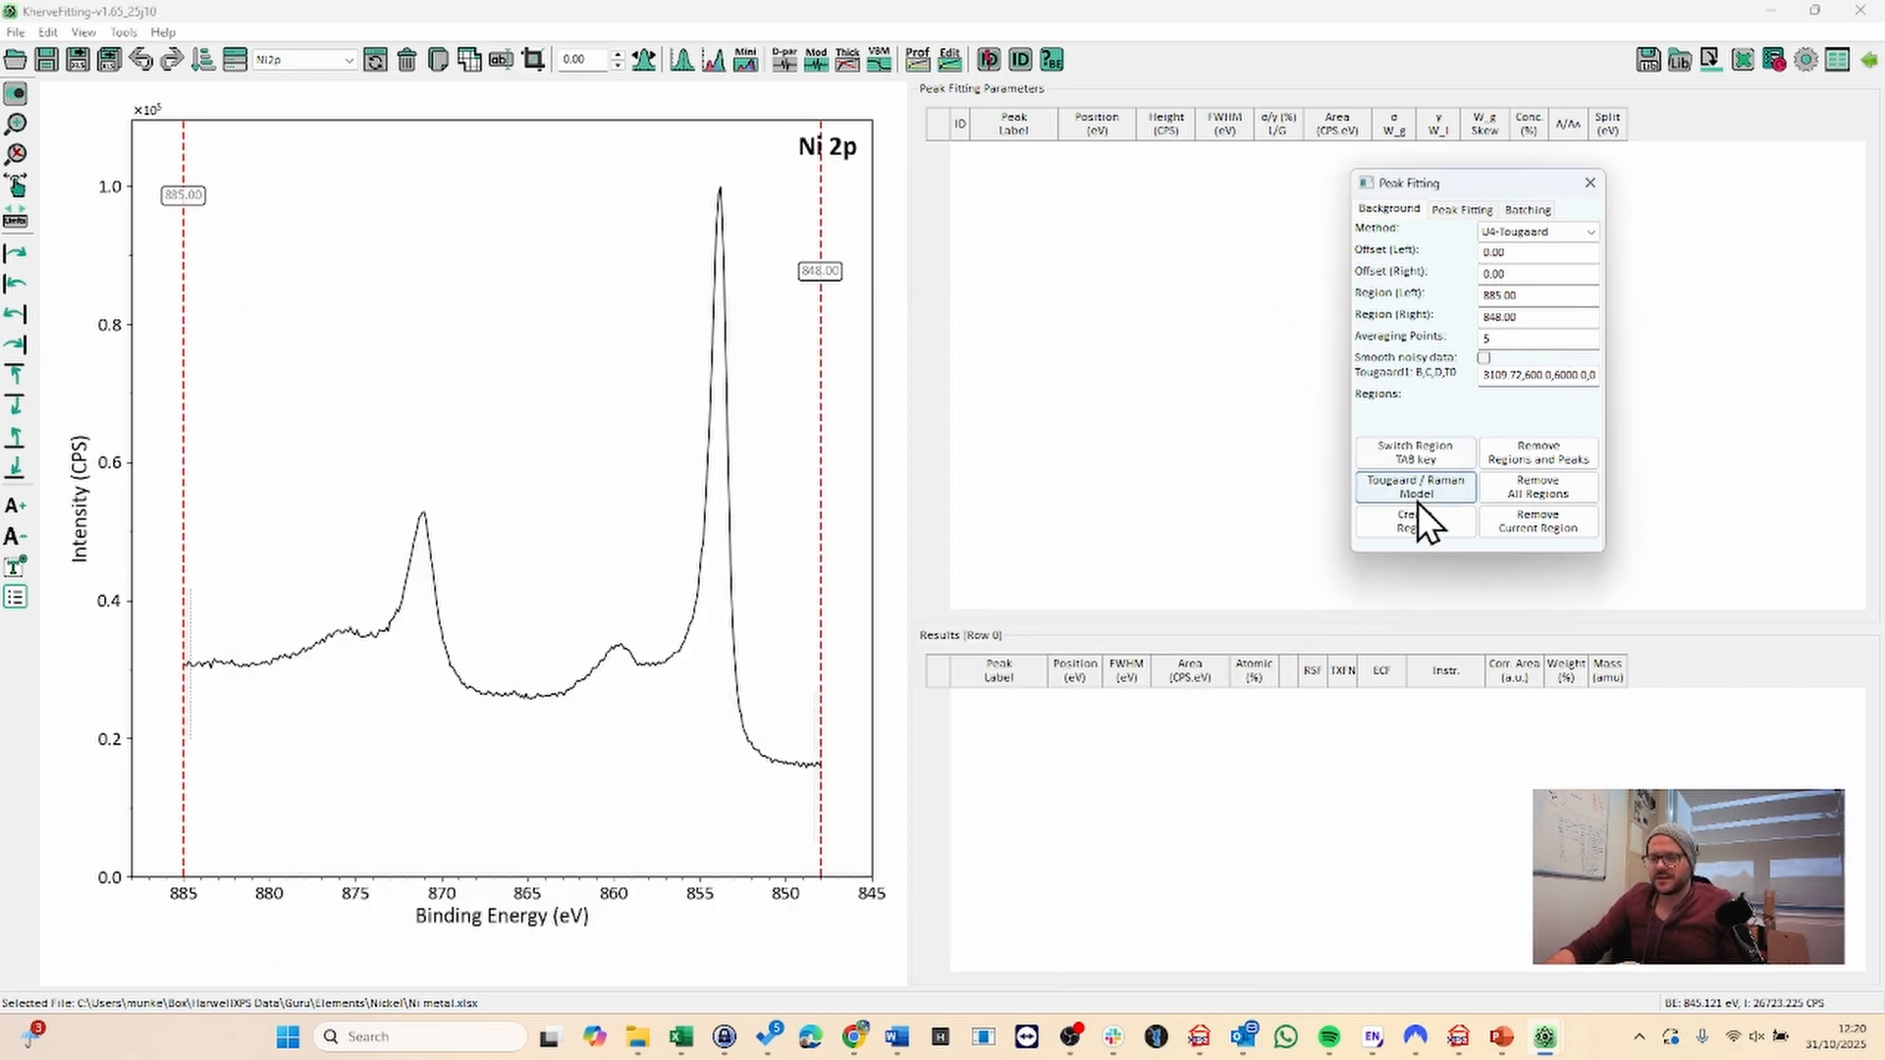
left_click(1417, 514)
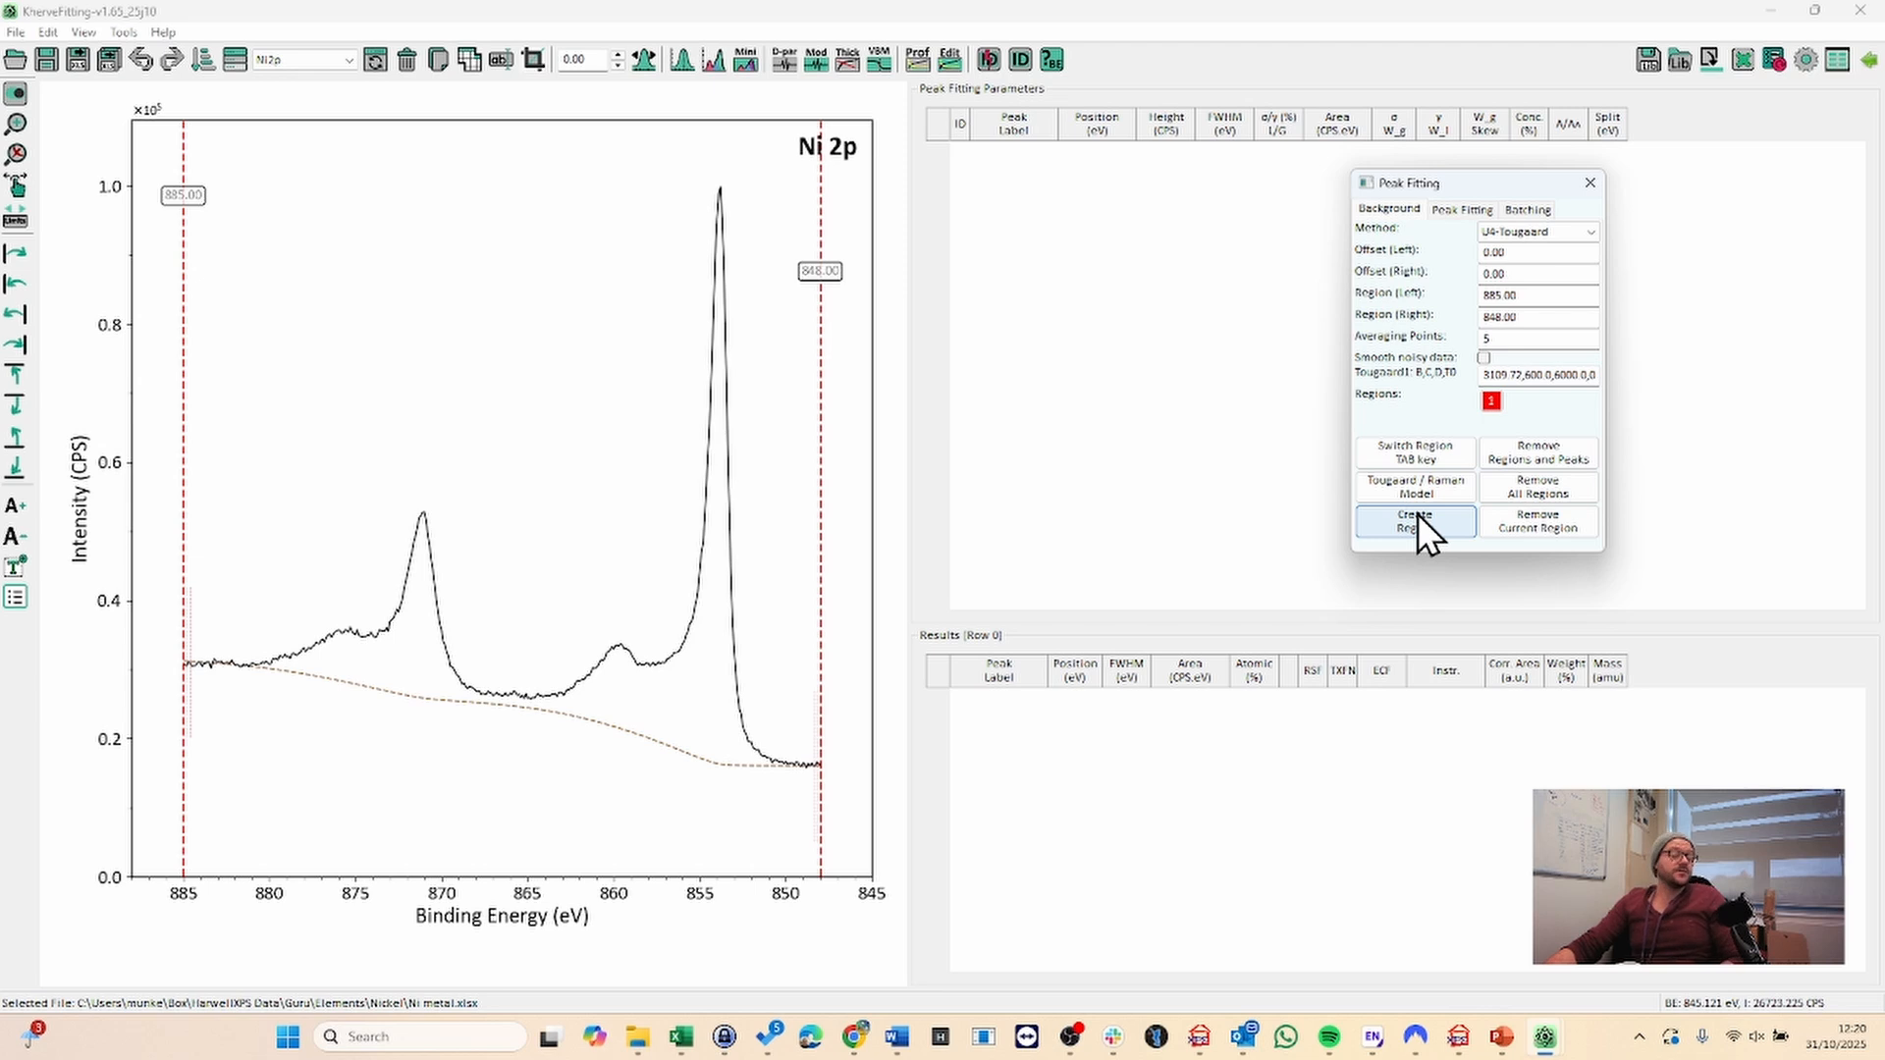